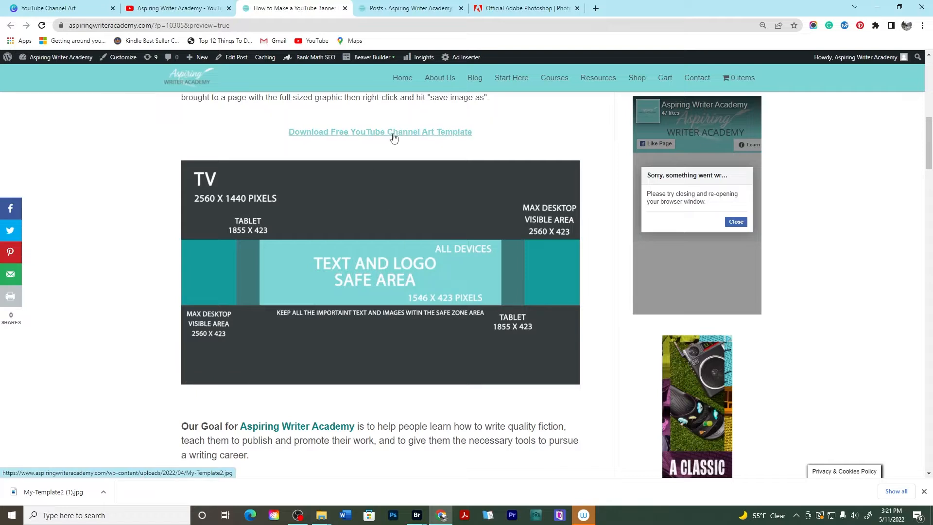
Open the full-size YouTube channel art template image and try to save it as an image
left_click(396, 239)
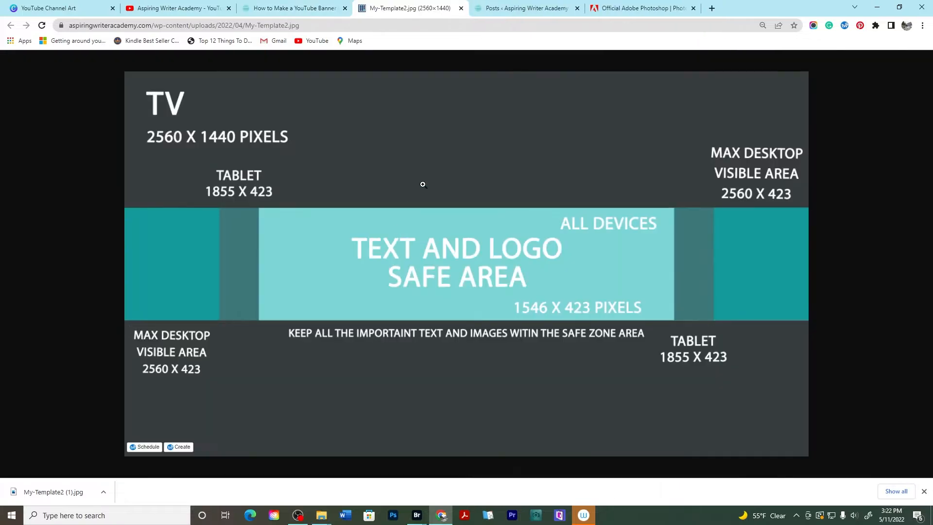
right_click(491, 126)
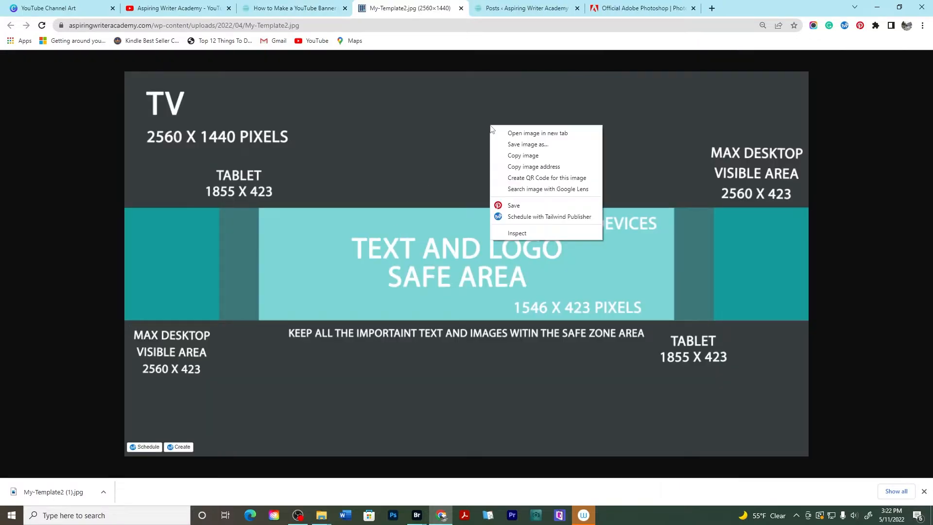
left_click(518, 144)
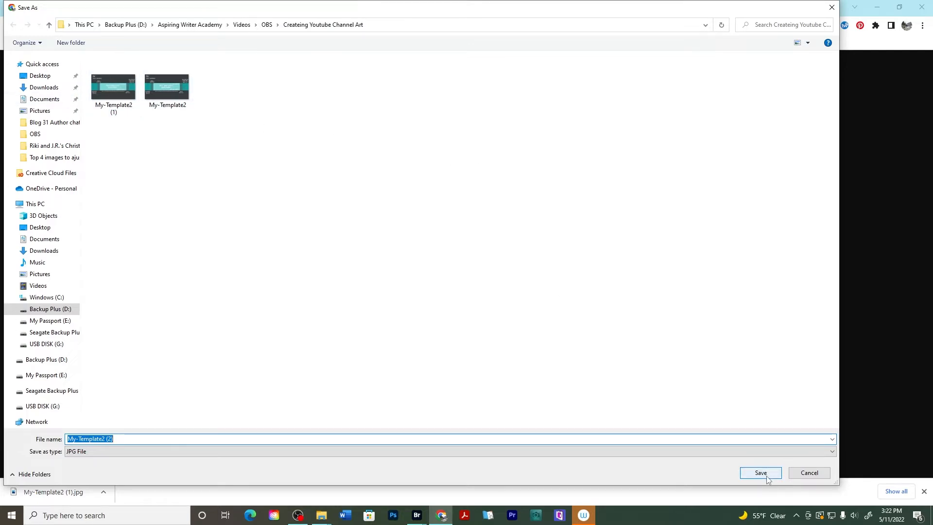
left_click(826, 474)
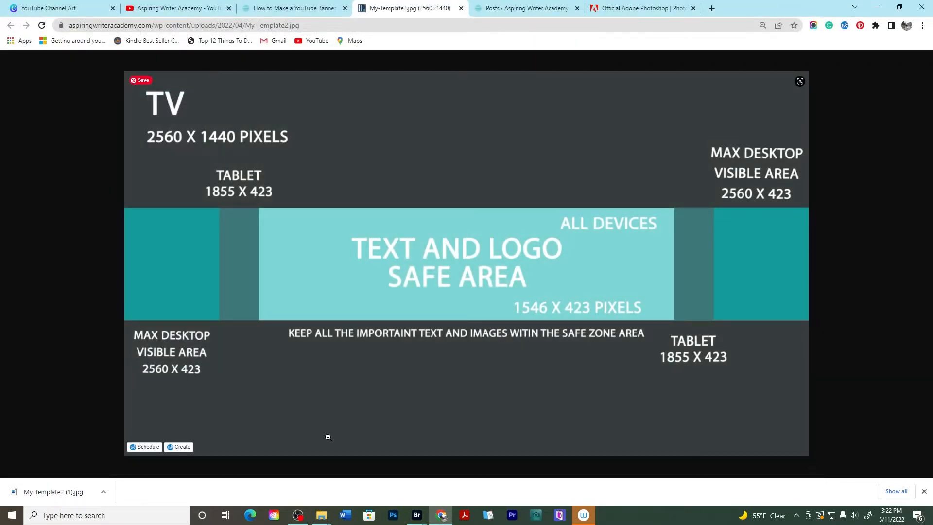
Bring up the Createing Youtube Channel Art folder, then switch to Photoshop
mouse_move(321, 517)
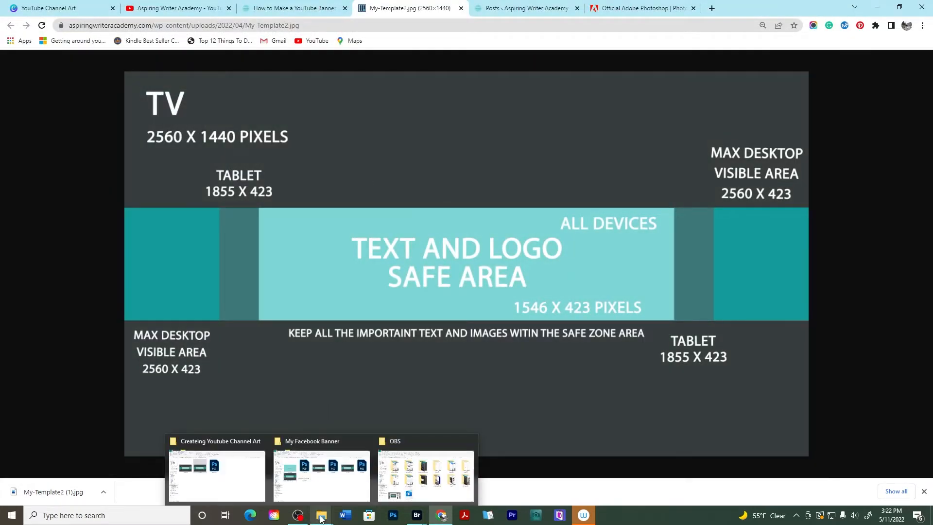
left_click(214, 457)
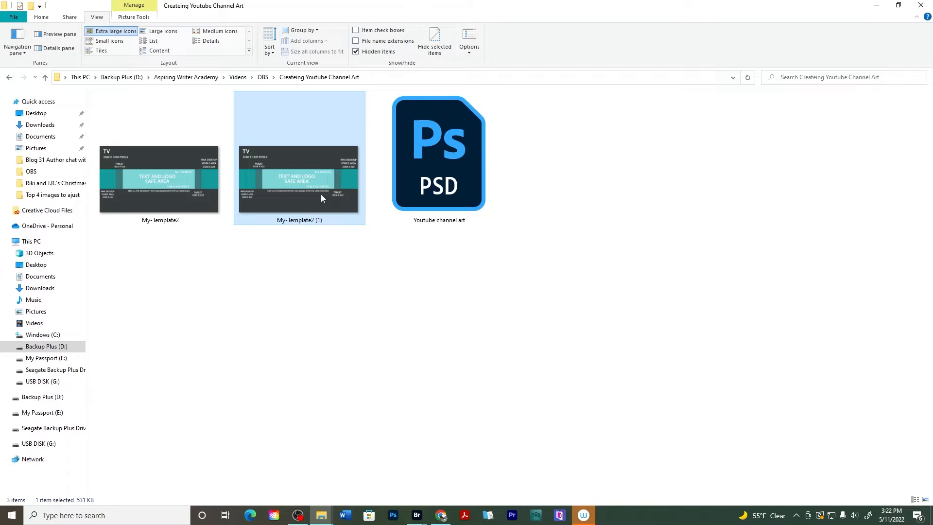
left_click(394, 518)
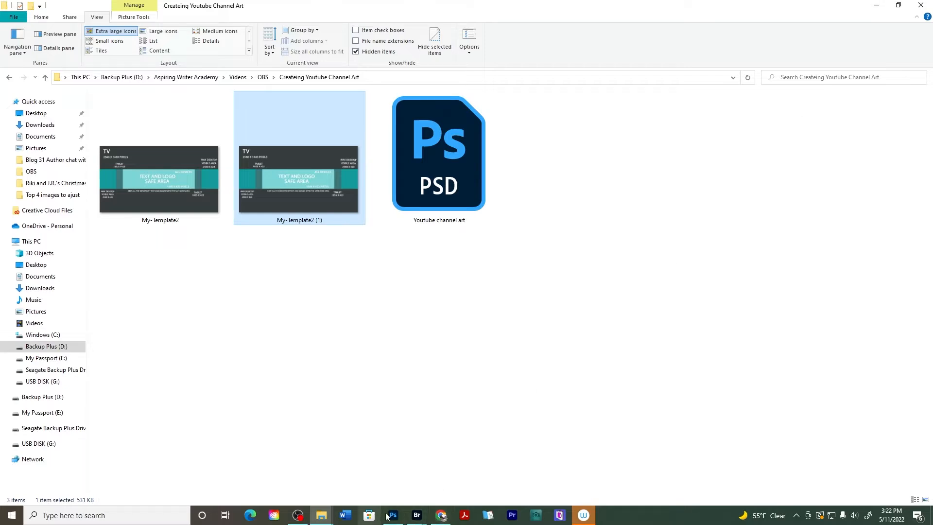
left_click(398, 500)
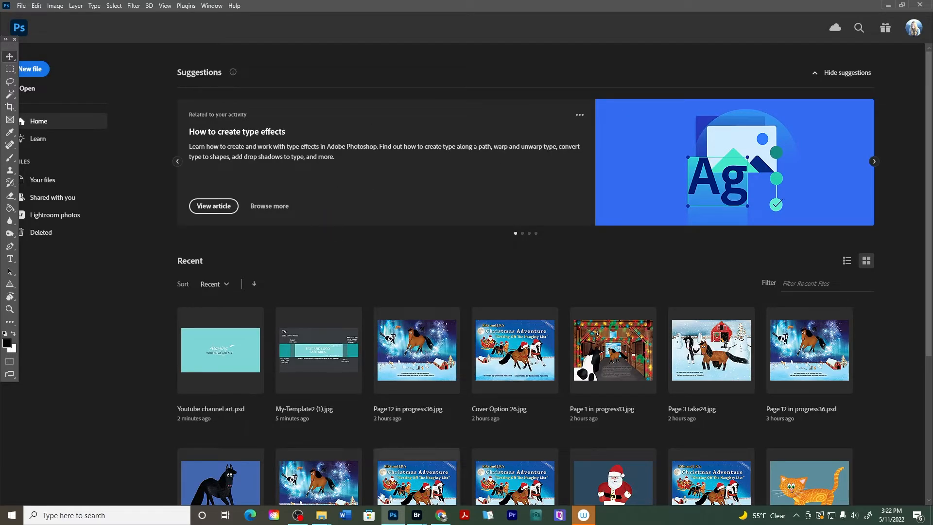
Open My-Template2 (1).jpg in Photoshop by bringing it over from the project folder
mouse_move(325, 511)
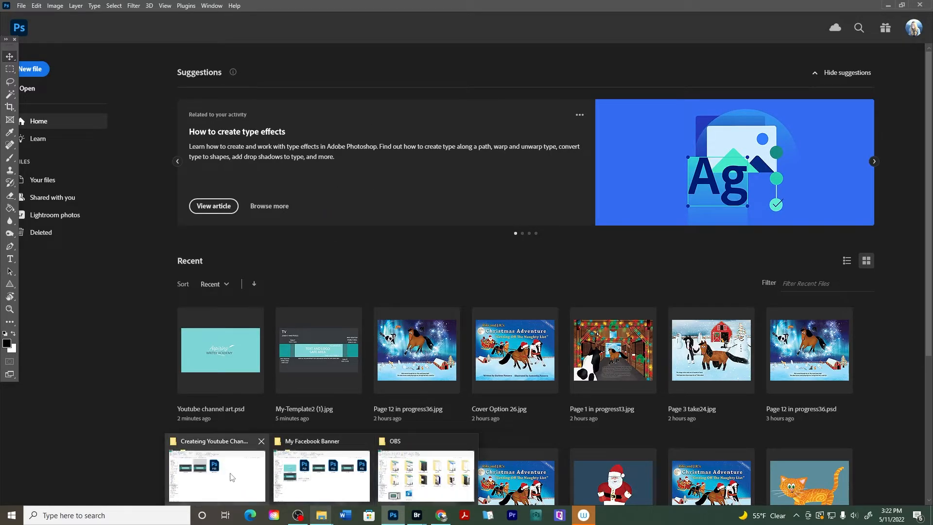
mouse_move(231, 477)
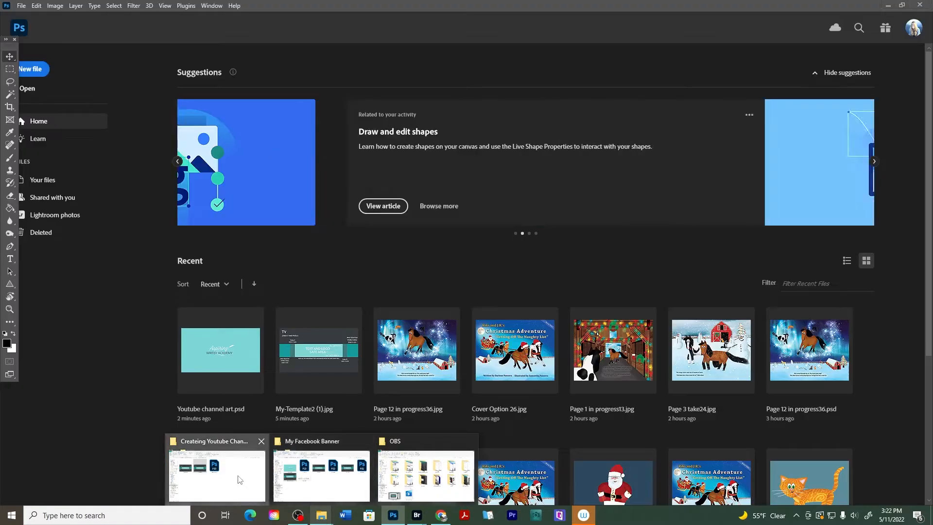
left_click(217, 474)
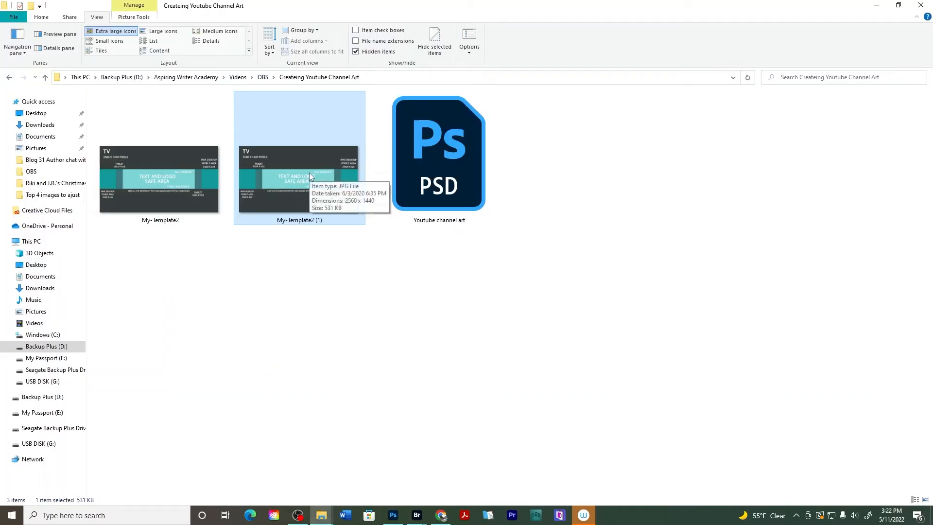
mouse_move(310, 174)
left_mouse_down()
mouse_move(391, 316)
mouse_move(403, 469)
mouse_move(391, 523)
mouse_move(395, 255)
mouse_move(387, 262)
mouse_move(391, 291)
mouse_move(428, 270)
mouse_move(518, 278)
mouse_move(407, 264)
mouse_move(428, 275)
left_mouse_up()
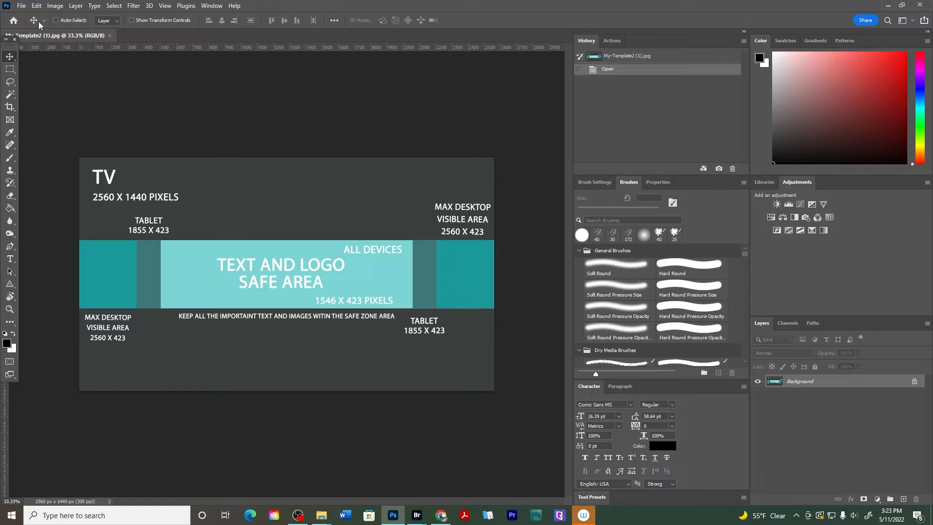
left_click(21, 6)
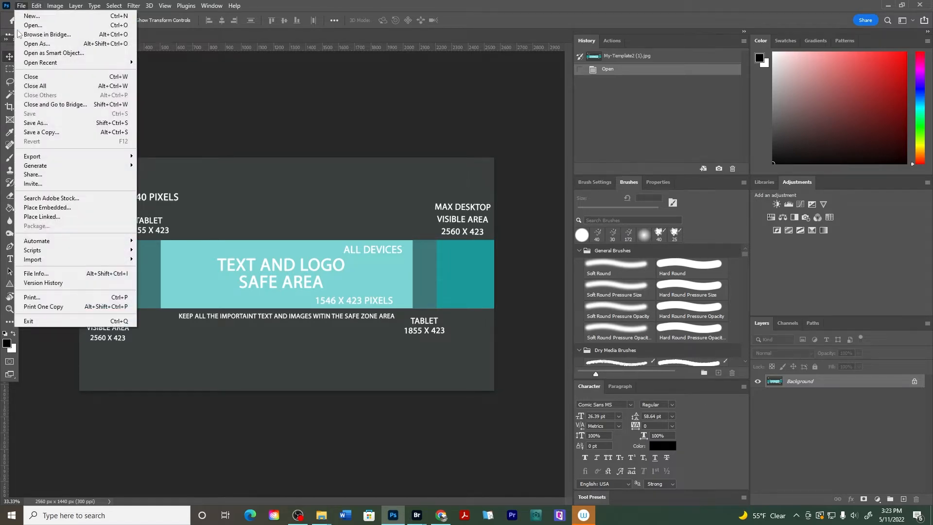
left_click(32, 25)
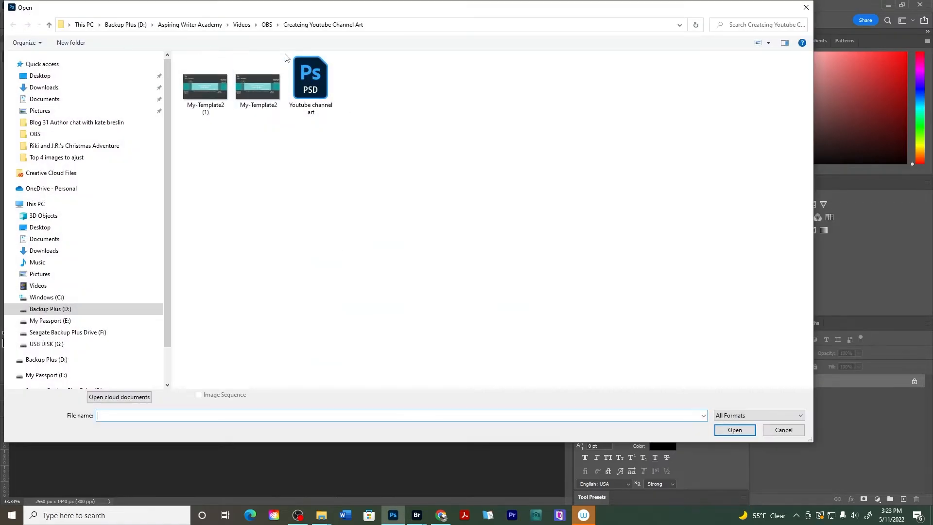
left_click(260, 97)
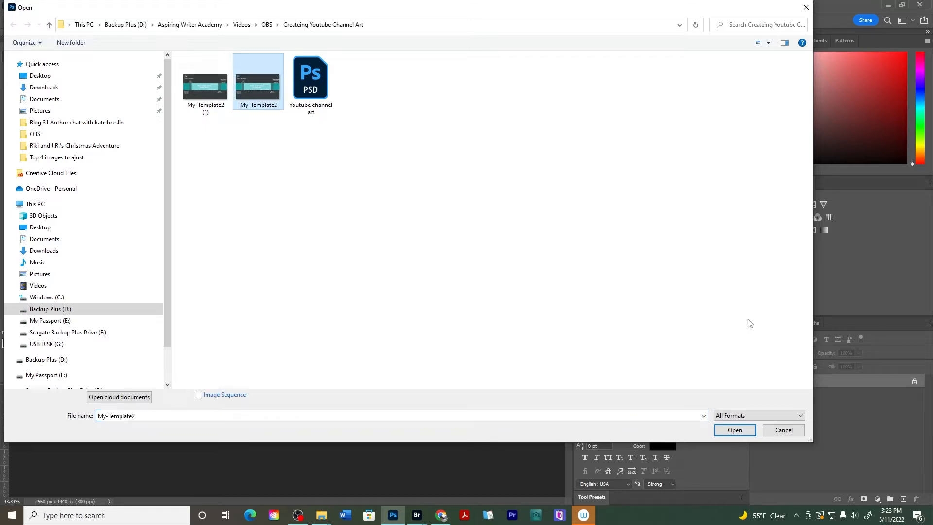
left_click(806, 8)
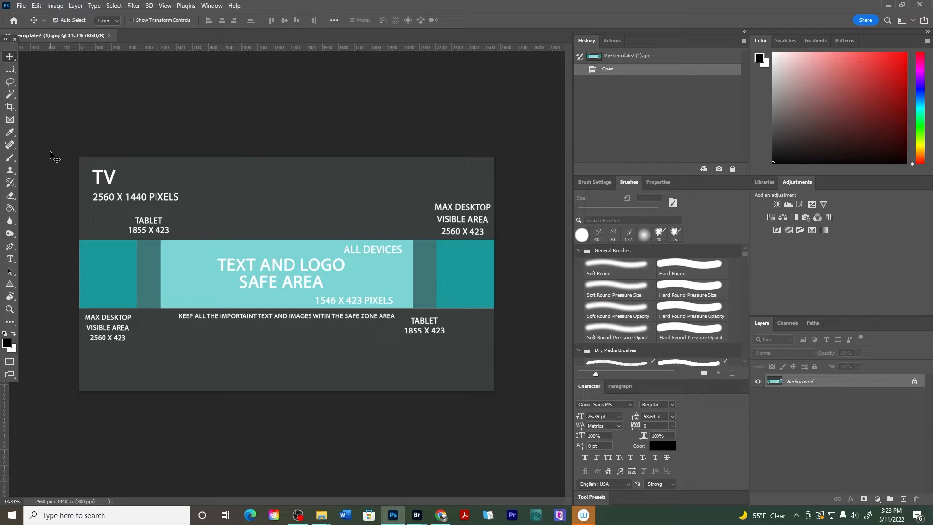
Check the template's image size
key("ctrl+alt+i")
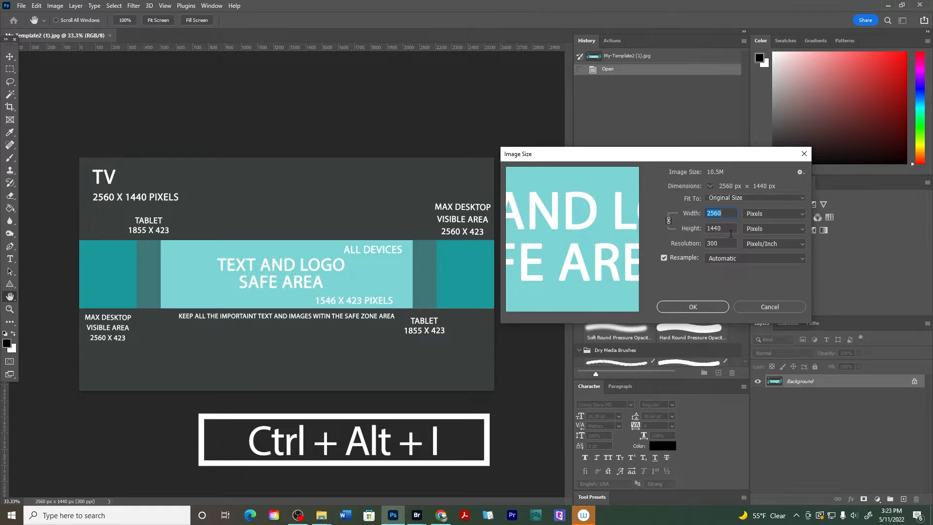
left_click(707, 305)
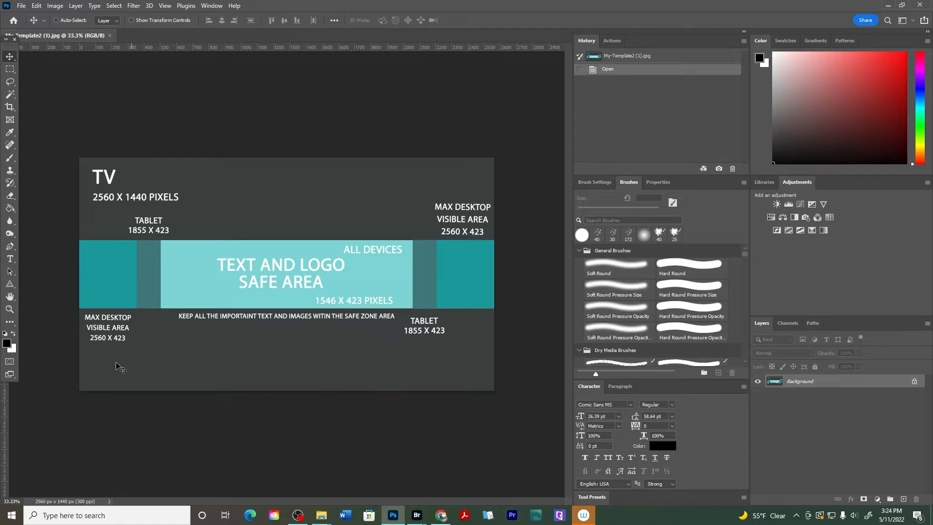
Set the foreground colour to 7dd5d6 by sampling the teal safe area of the template
left_click(7, 343)
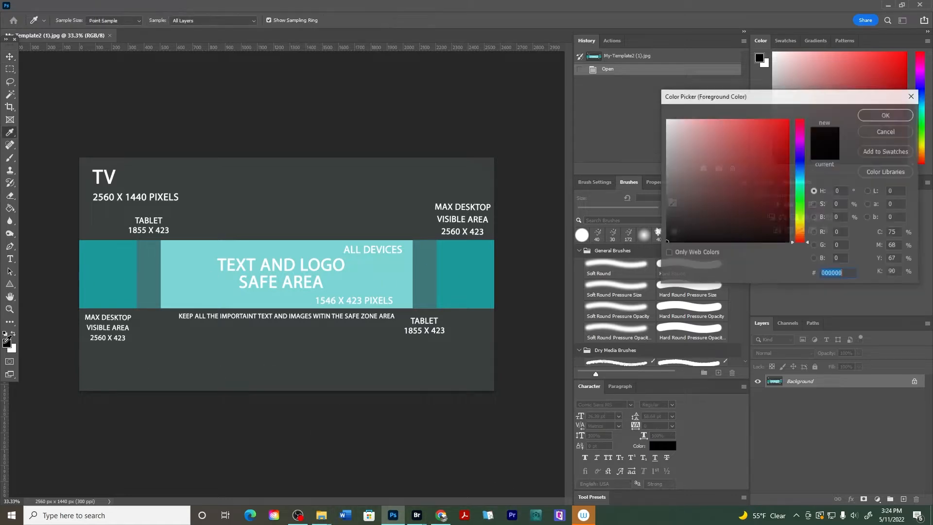
left_click(881, 132)
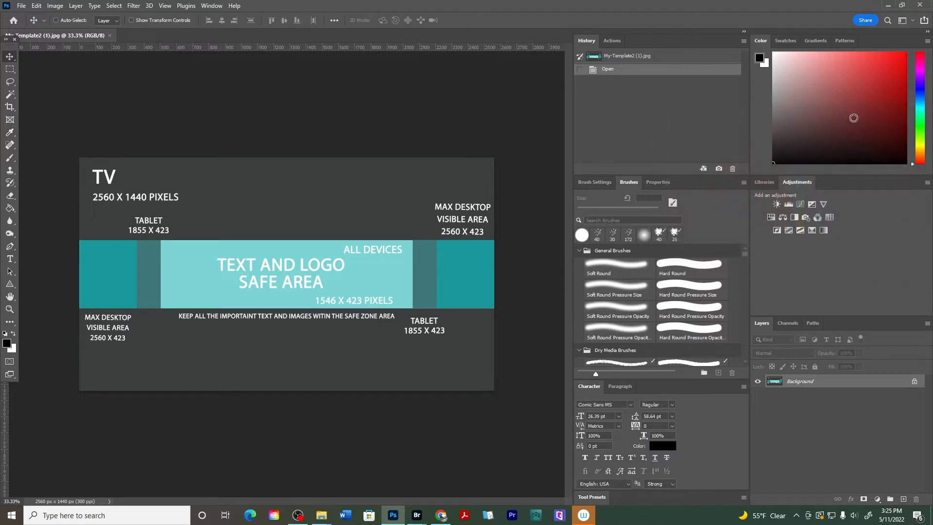
left_click(7, 344)
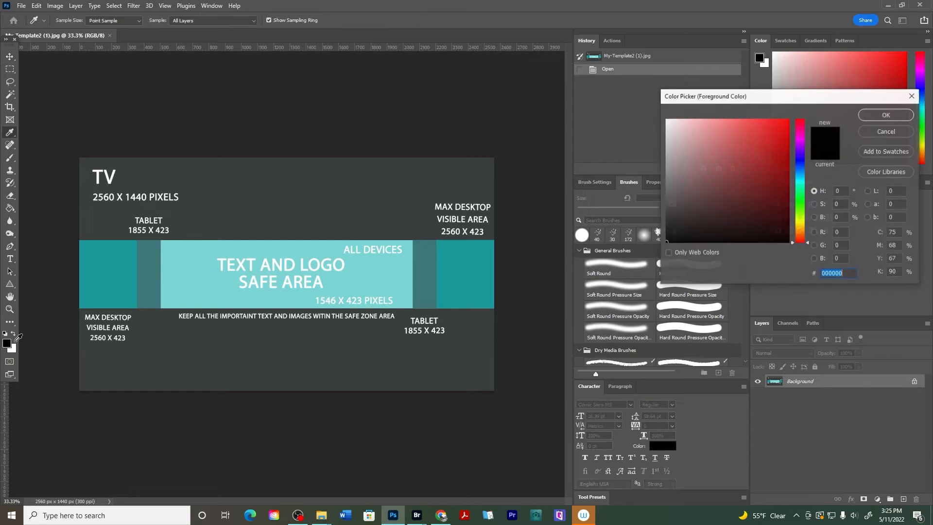
left_click(202, 270)
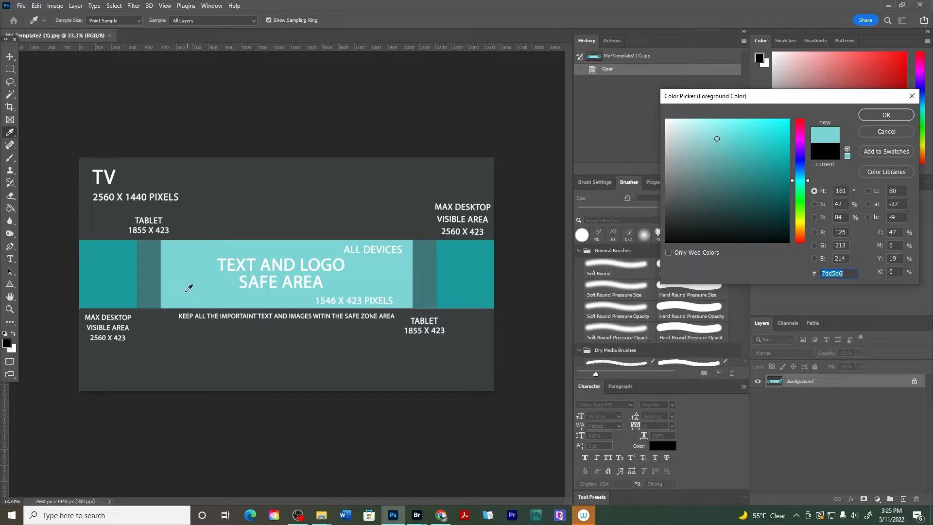
left_click(885, 115)
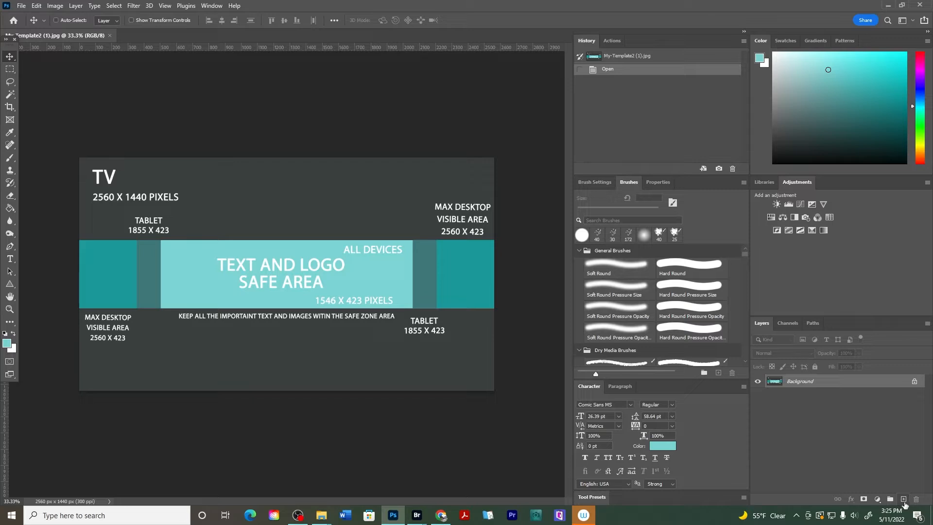
Add a new layer and fill it with the teal foreground colour using the Paint Bucket tool
left_click(904, 504)
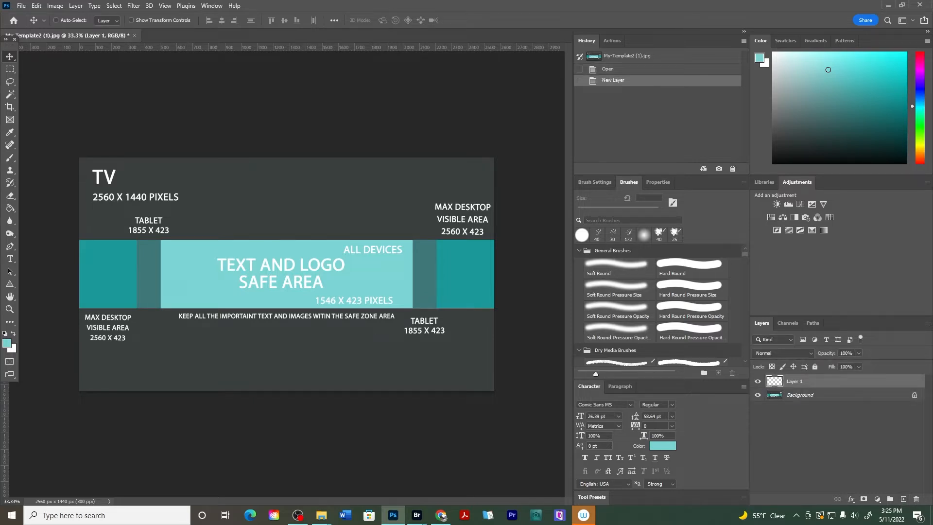
left_click(9, 208)
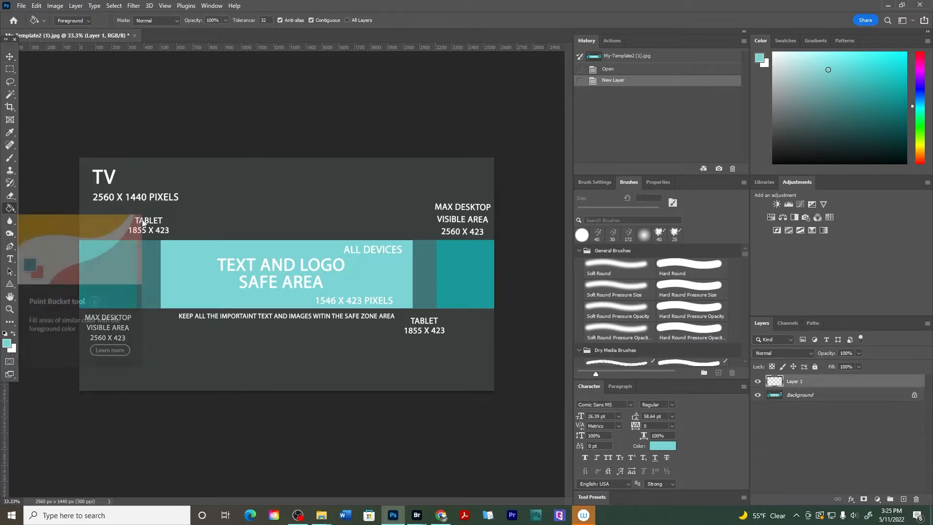
left_click(313, 203)
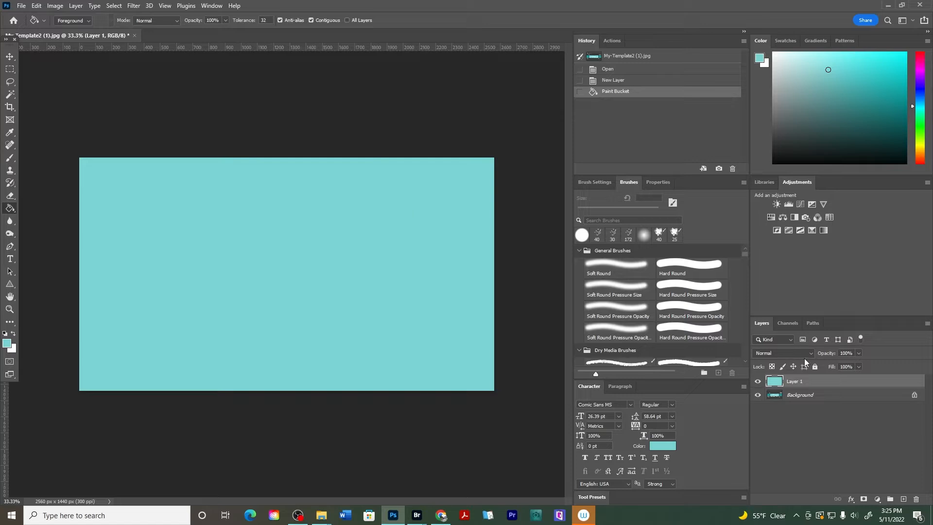
Duplicate the Background layer and move the copy above Layer 1
left_click(807, 396)
left_click_drag(830, 398, 903, 499)
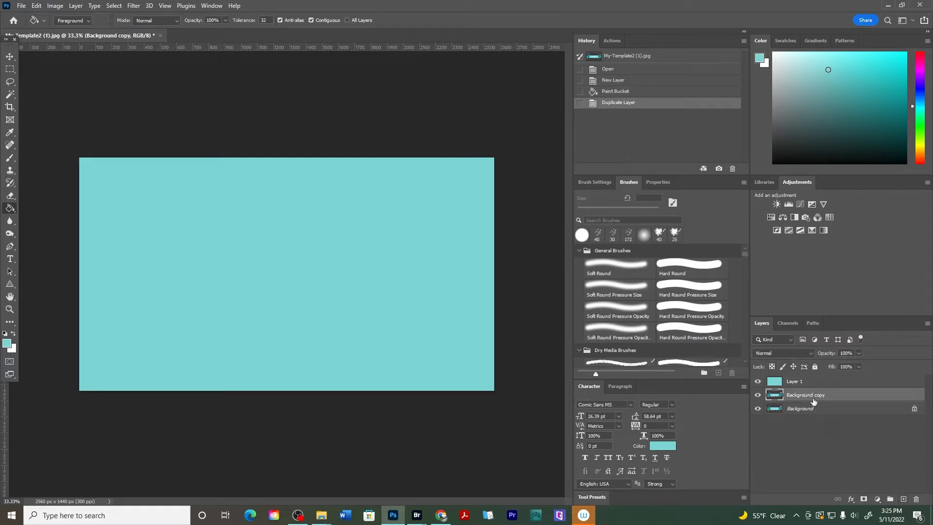
left_click_drag(809, 398, 791, 378)
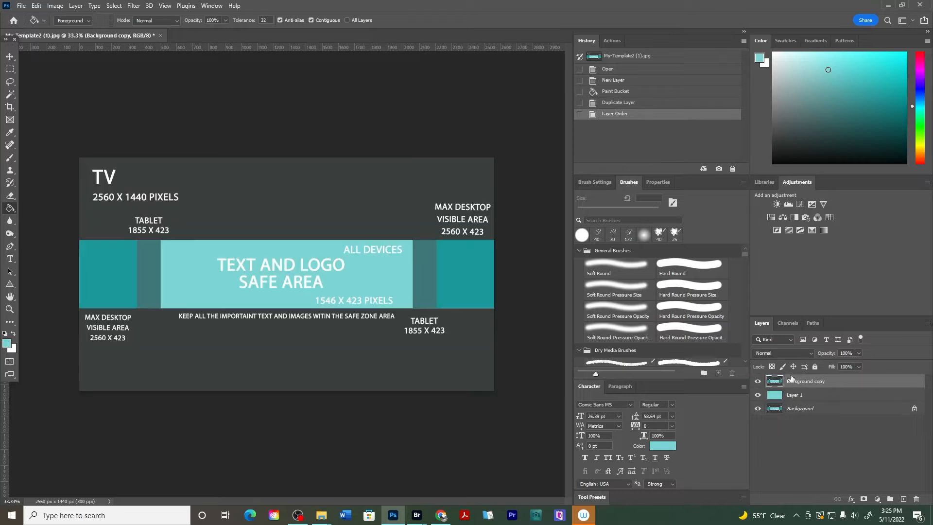
Try the Multiply blend mode on the Background copy layer, then return it to Normal
left_click(780, 353)
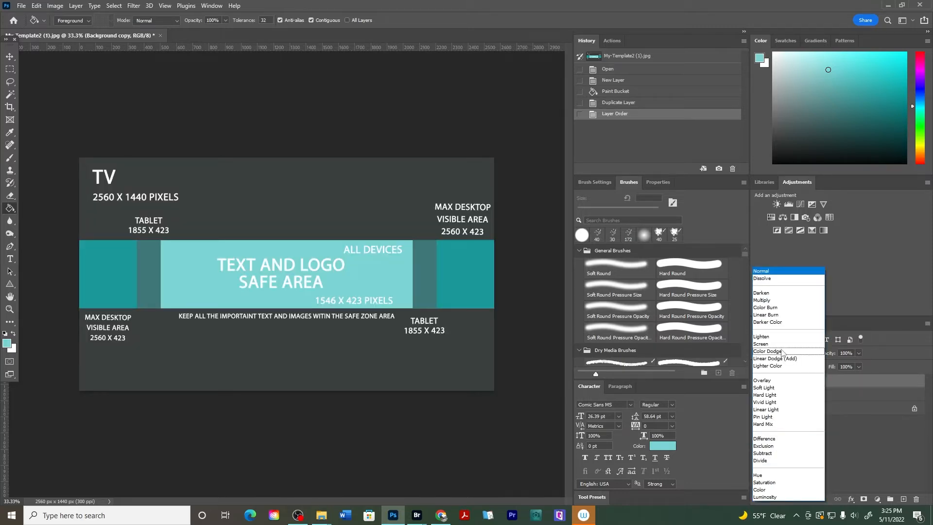
left_click(905, 368)
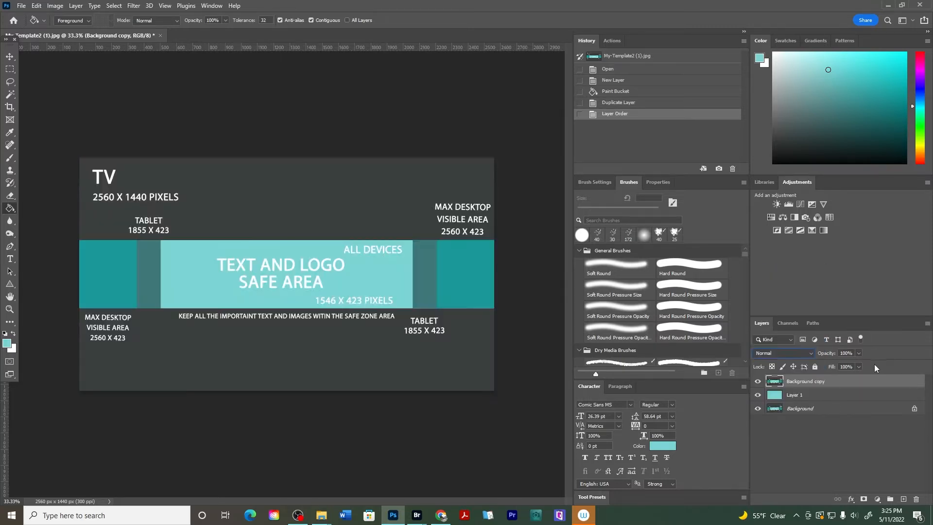
left_click(786, 353)
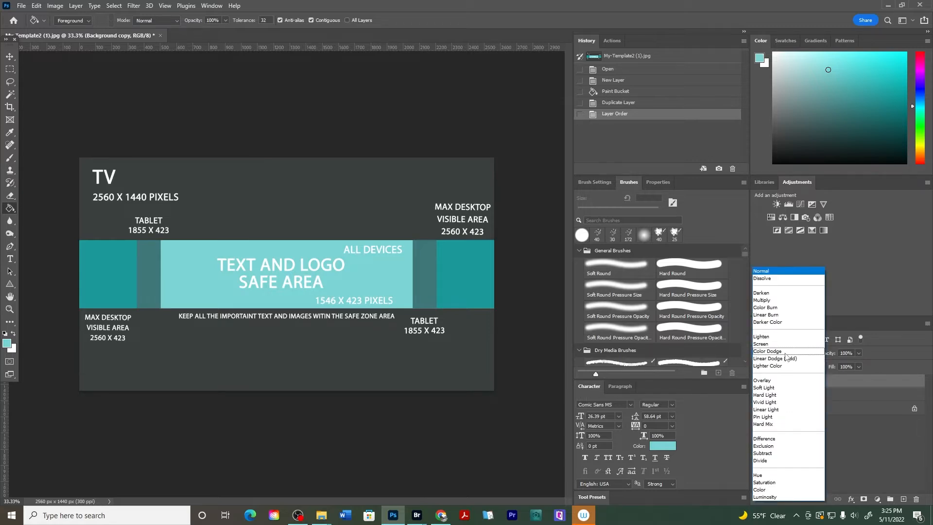
left_click(762, 300)
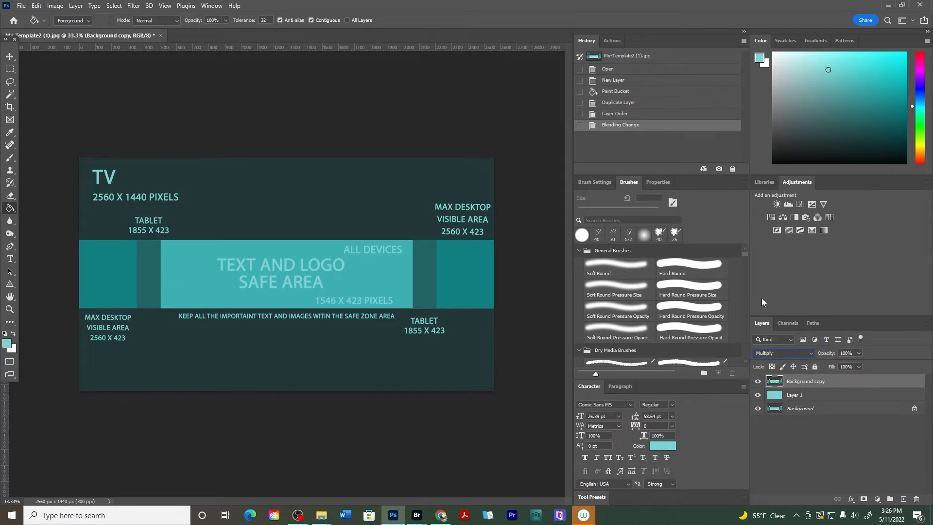
left_click(763, 356)
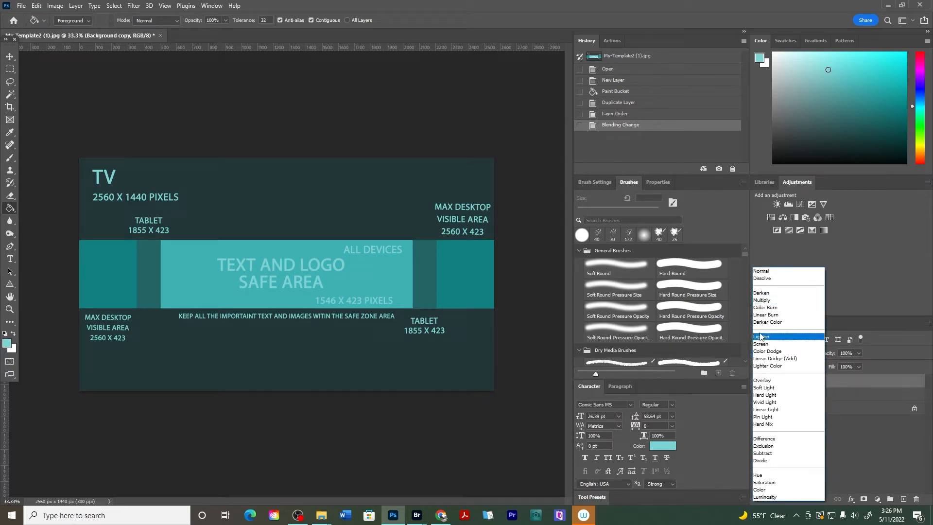
left_click(762, 272)
Set the Background copy layer's opacity to 20% and hide it, selecting Layer 1
left_click_drag(835, 356, 792, 354)
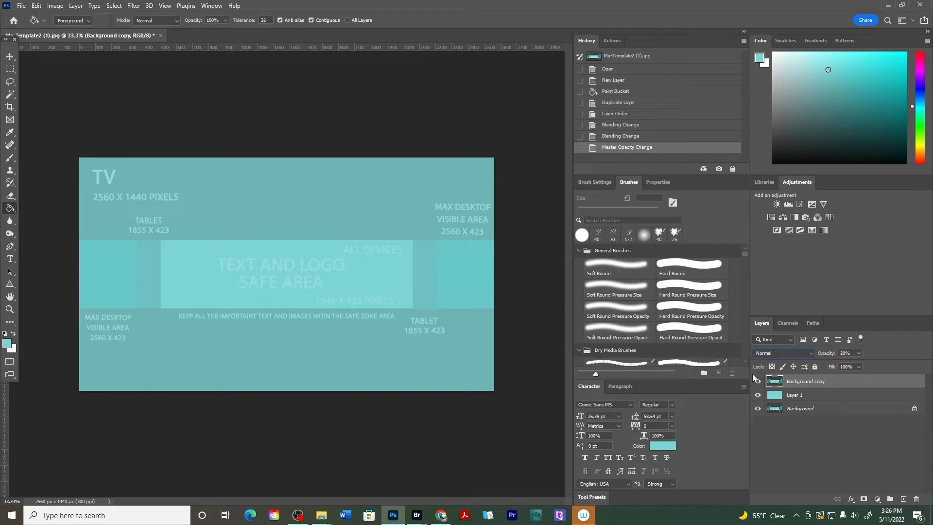
left_click(758, 383)
left_click(816, 400)
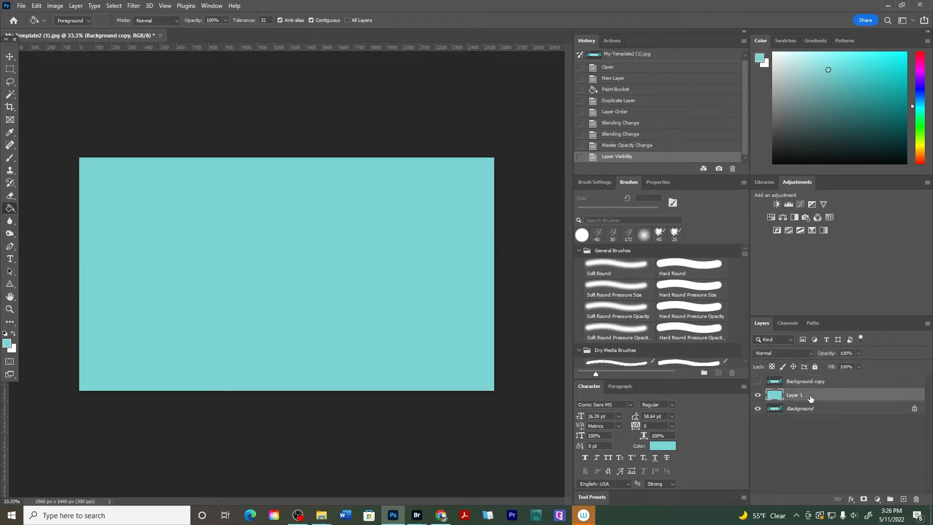
Lower Layer 1's opacity to 74% and reset the foreground colour to default black
left_click_drag(829, 358, 816, 349)
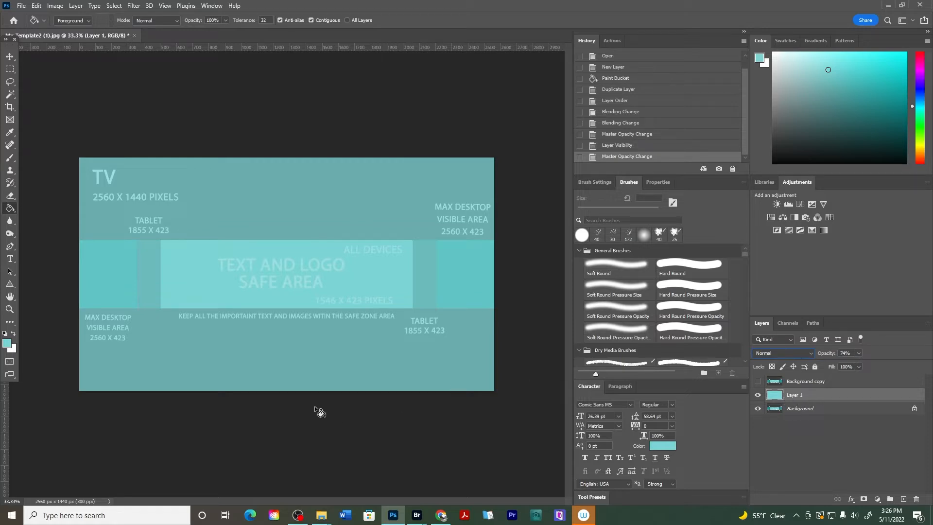
left_click(6, 334)
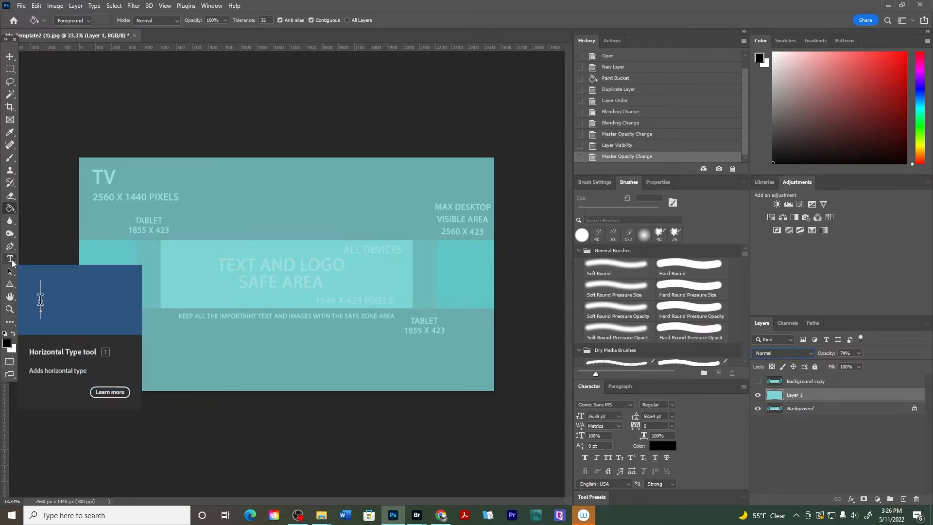
Create a text box in the safe area with the Horizontal Type tool and enter "Aspiring Writer Academy"
left_click(10, 259)
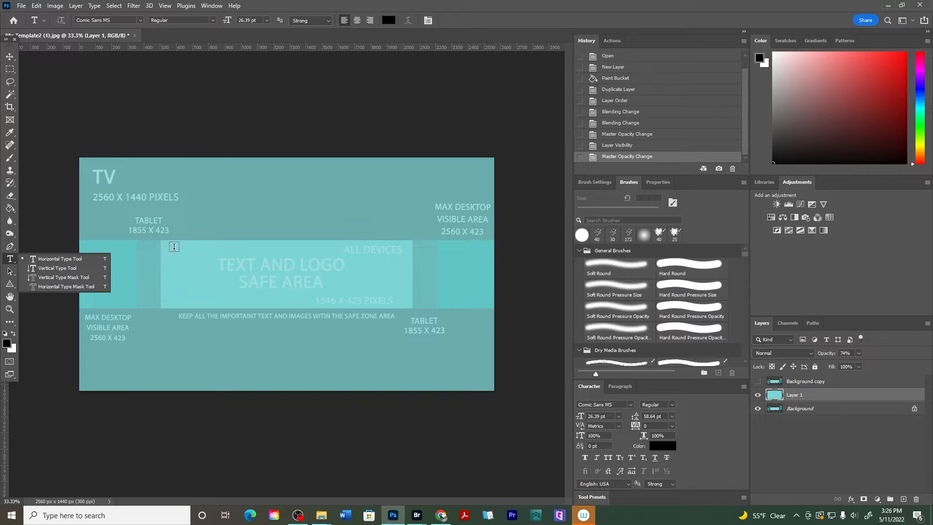
left_click_drag(176, 250, 405, 297)
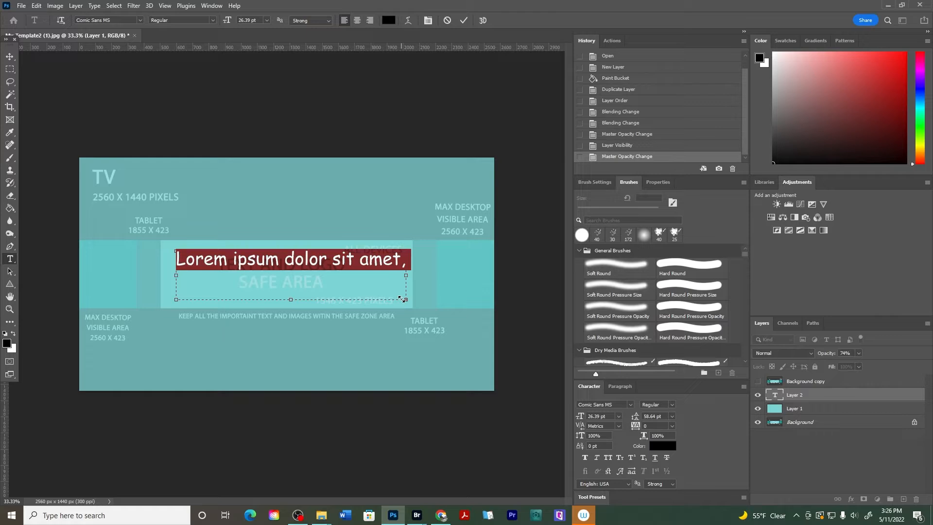
type("Asp")
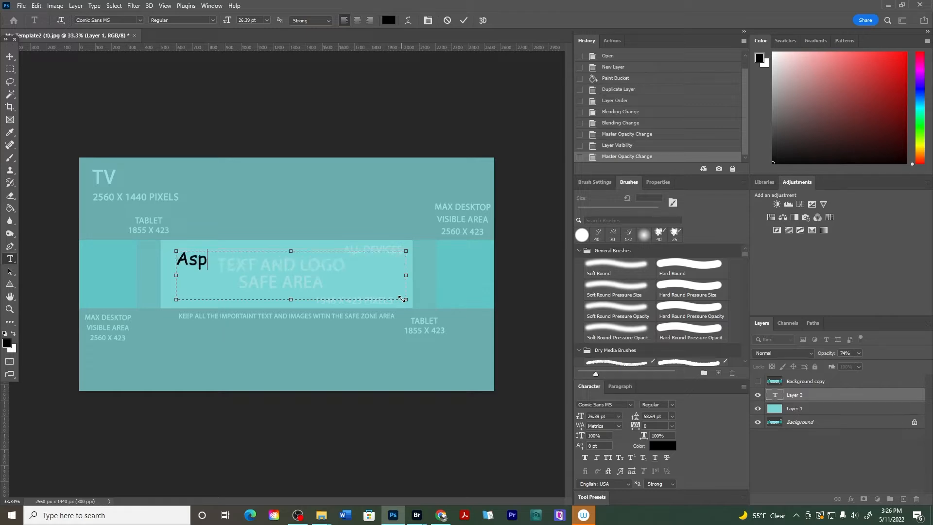
type("ir")
key("BackSpace")
type("iring Writ")
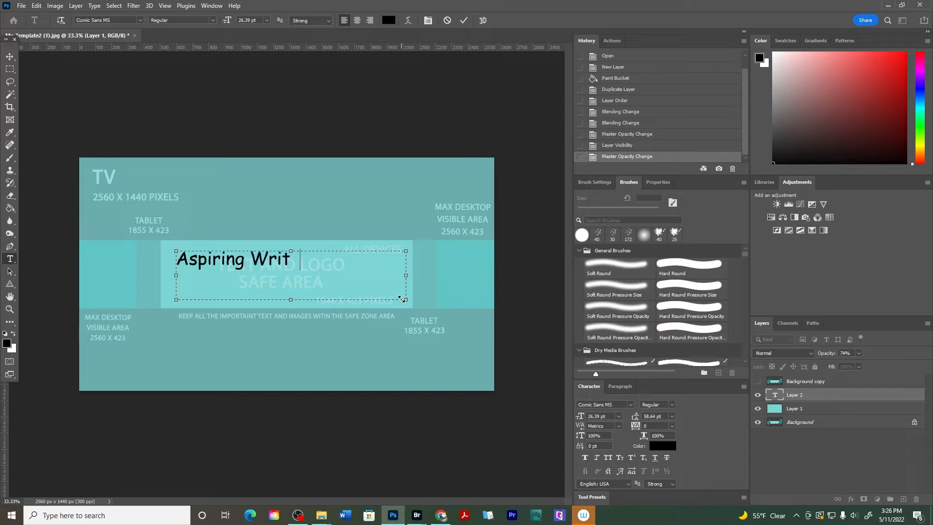
type("er Academy")
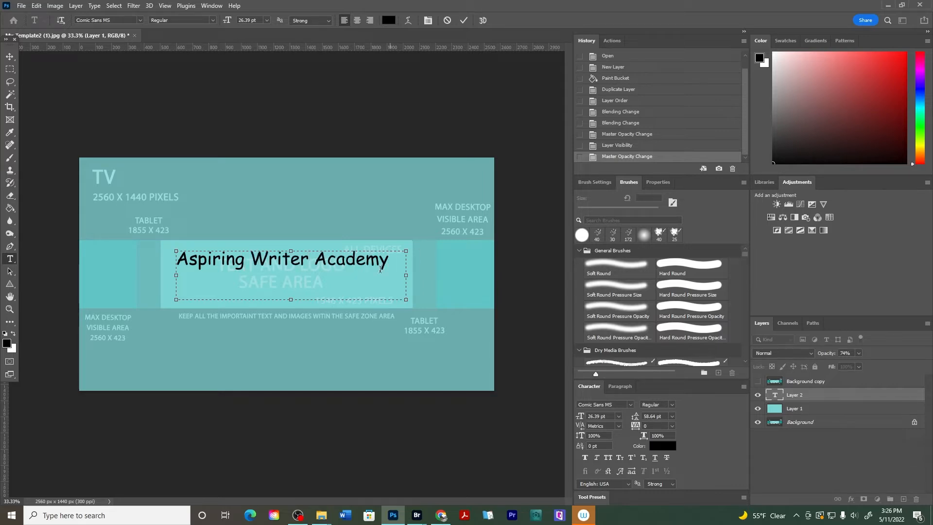
Change the whole text's font to Californian FB, then hide the text layer
key("ctrl+a")
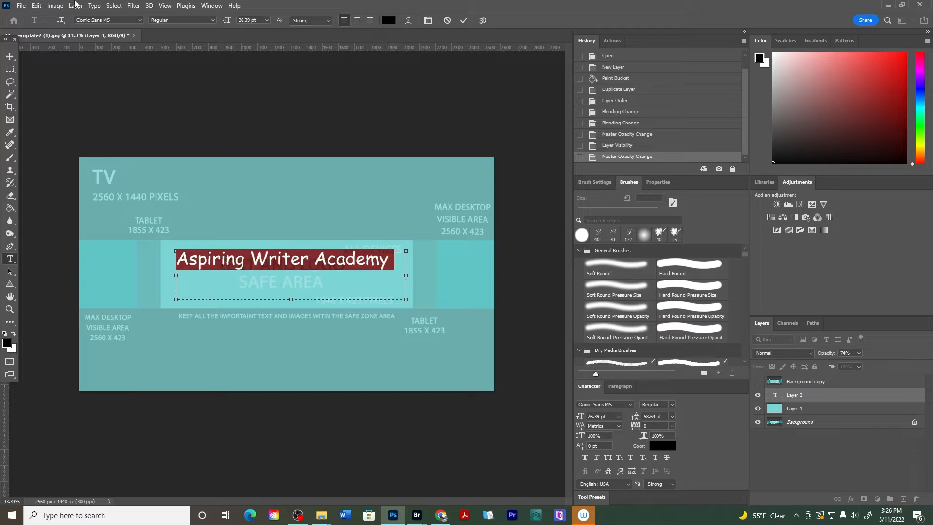
left_click(137, 21)
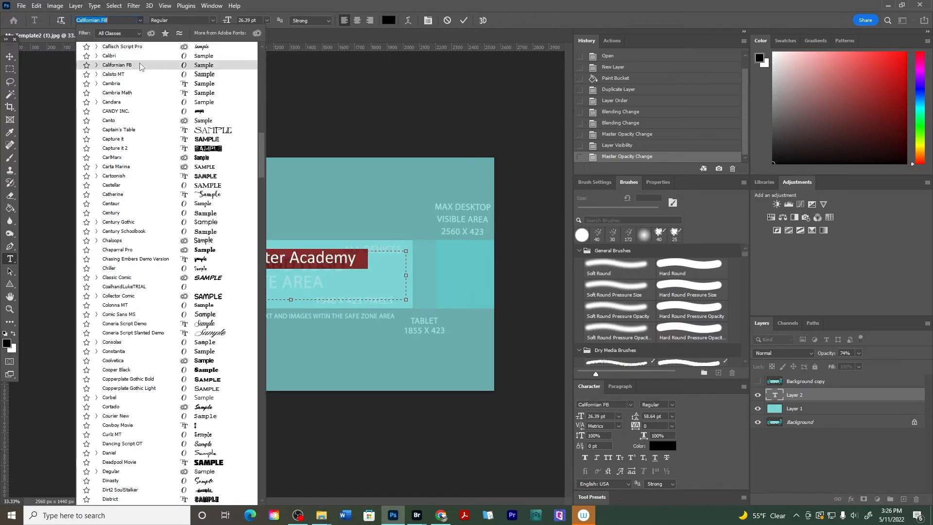
left_click(138, 63)
left_click(381, 274)
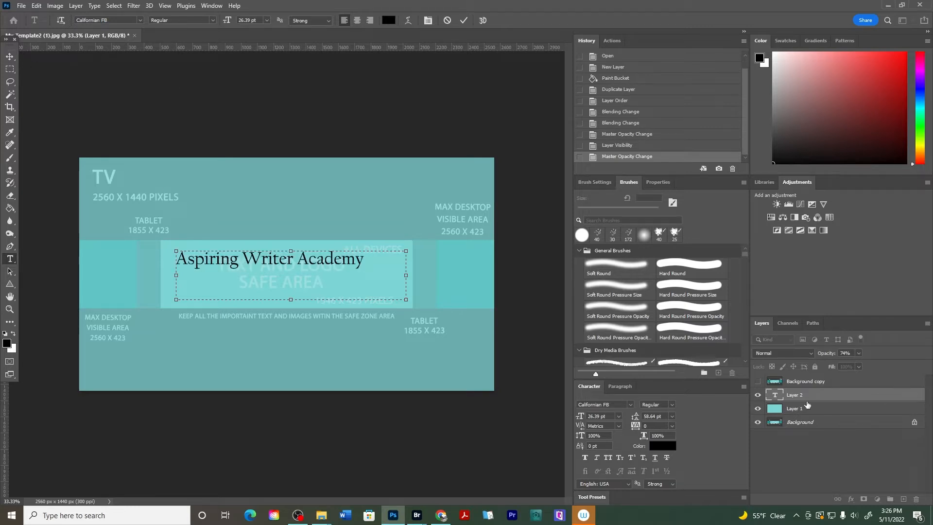
left_click(757, 395)
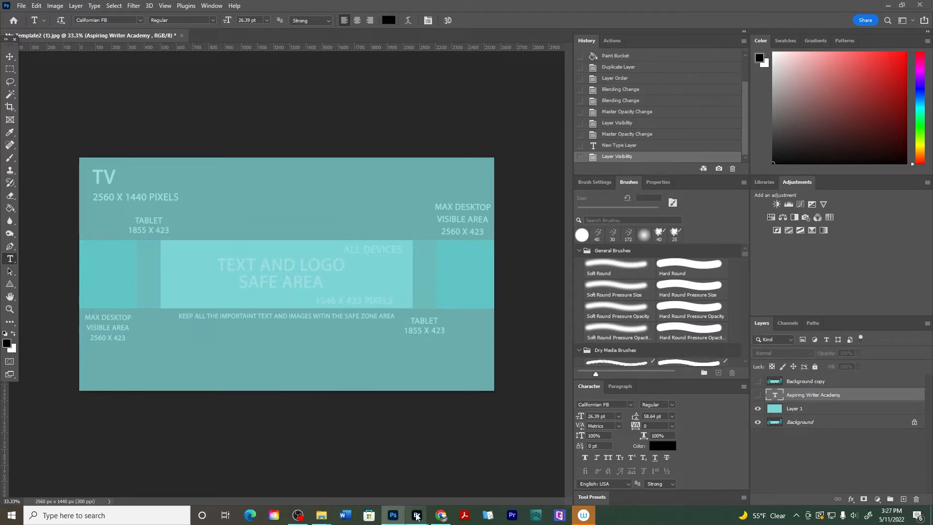
Switch to Bridge and place logo4.png from the Aspiring Writer Academy Graphics folder into the document
mouse_move(417, 514)
left_click(449, 474)
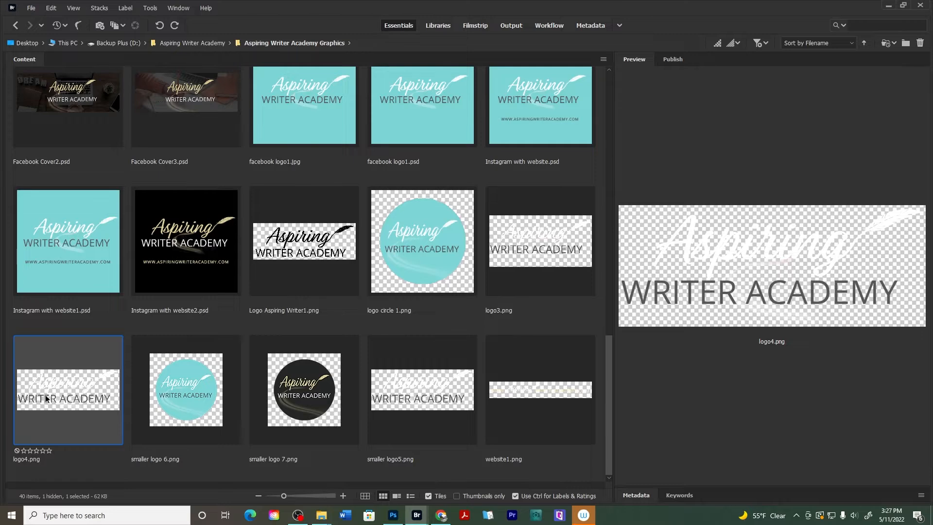
left_click_drag(53, 393, 298, 265)
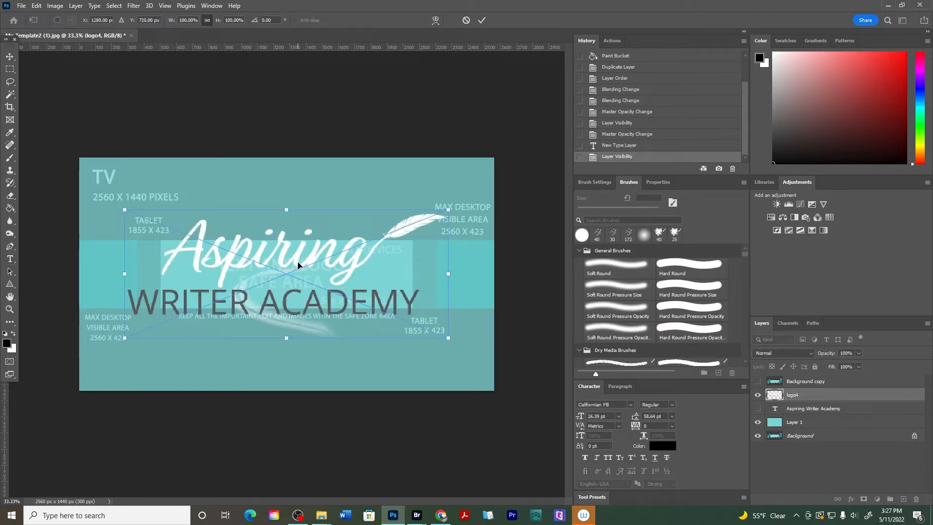
key("Return")
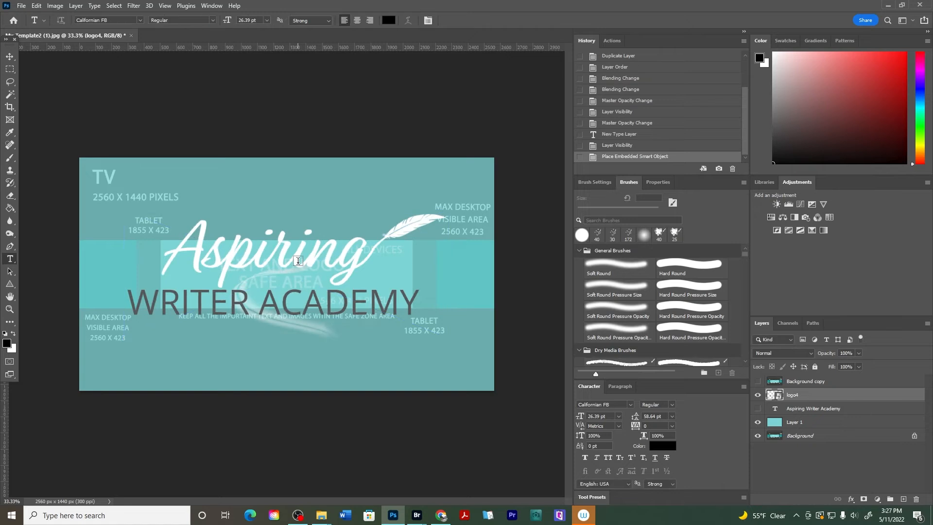
Scale the placed logo down to about 84% with Free Transform
left_click(9, 55)
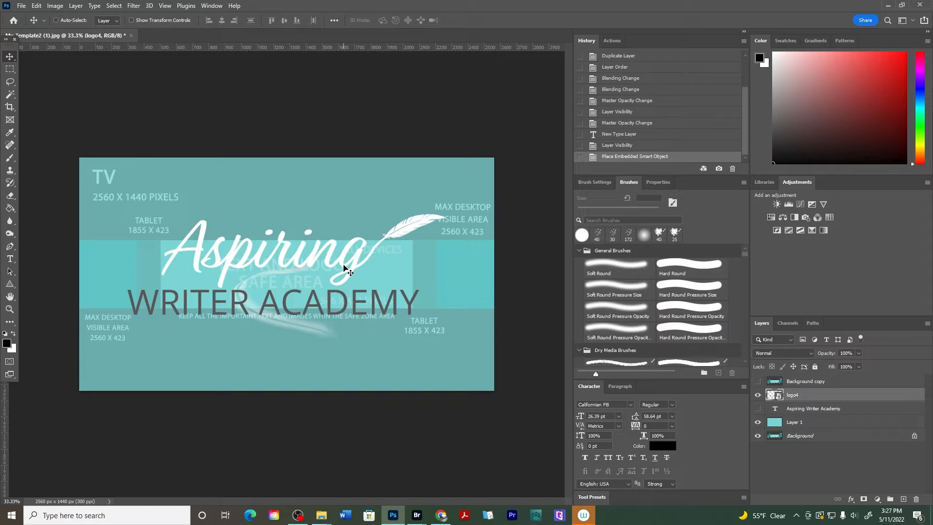
key("ctrl+t")
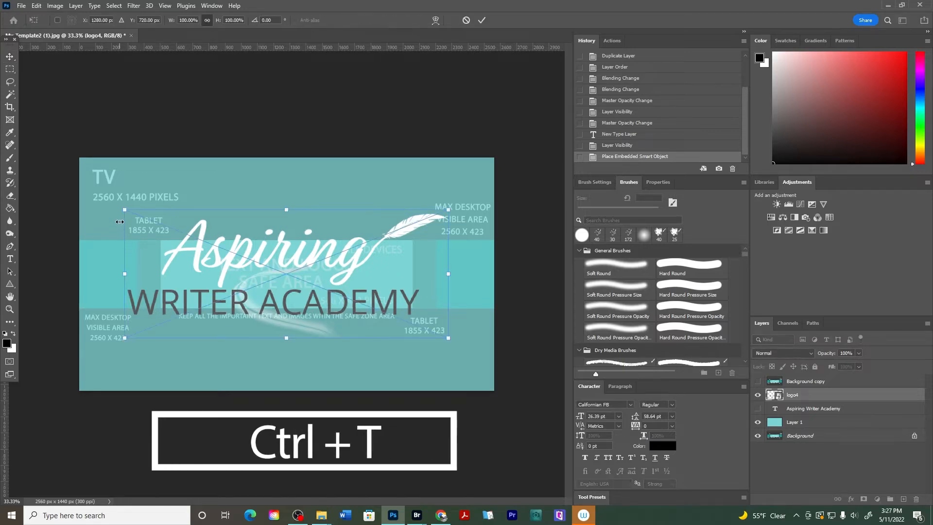
left_click_drag(125, 211, 176, 231)
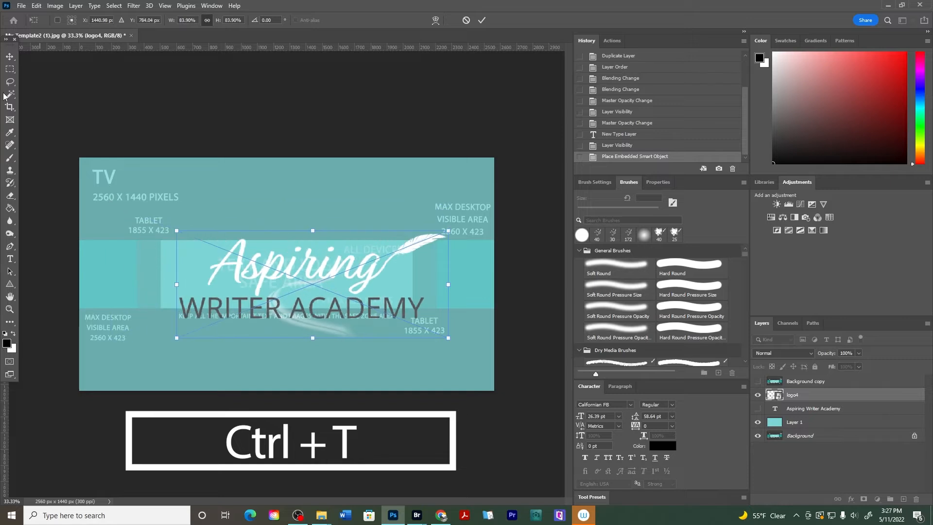
left_click(10, 58)
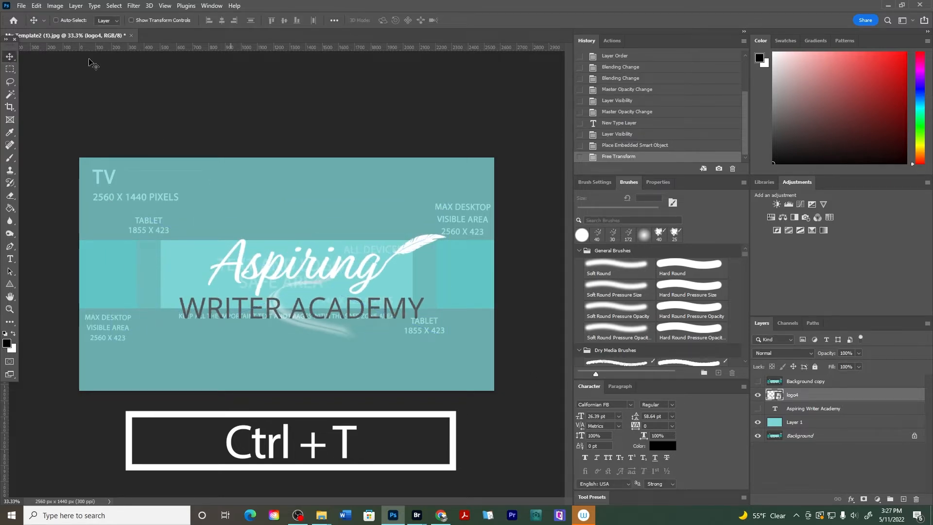
Scale the logo further to about 48% with Free Transform and centre it inside the text and logo safe area
left_click(36, 7)
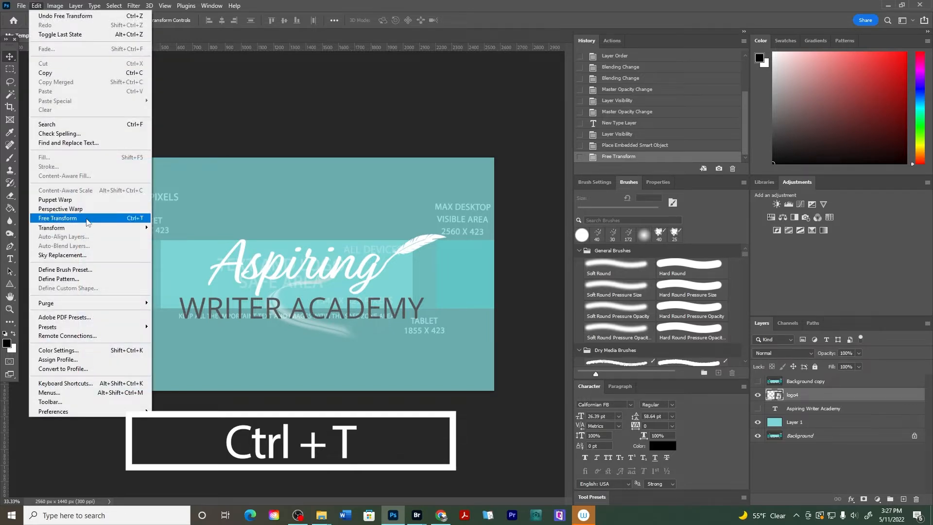
mouse_move(85, 228)
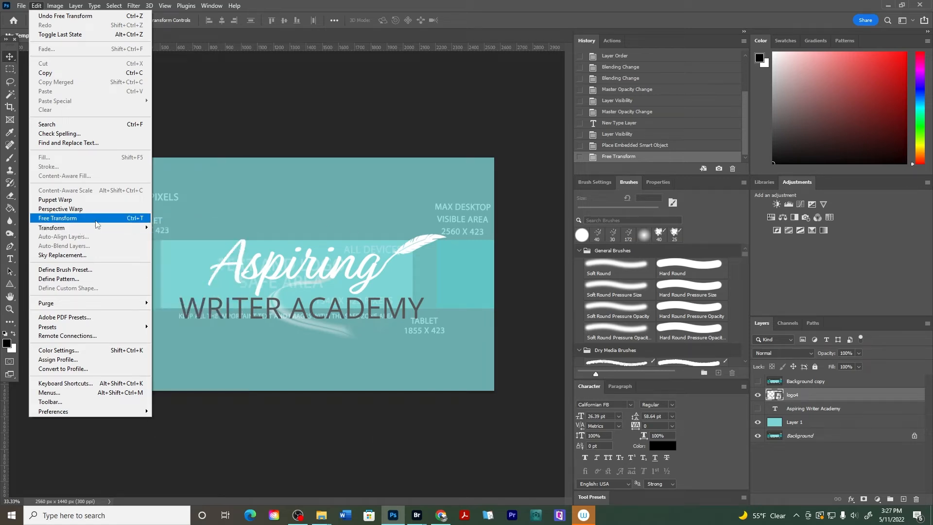
left_click(92, 222)
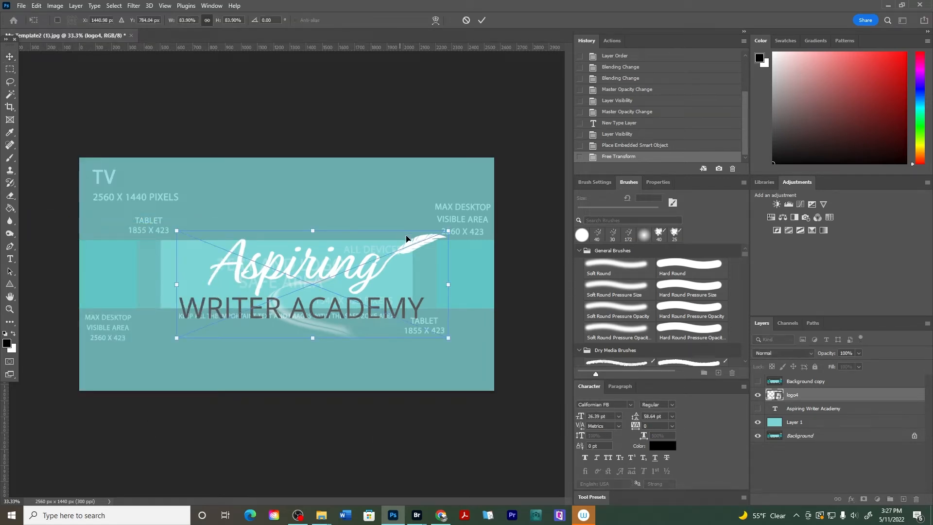
left_click_drag(448, 230, 316, 283)
left_click_drag(230, 328, 263, 292)
left_click_drag(350, 245, 354, 244)
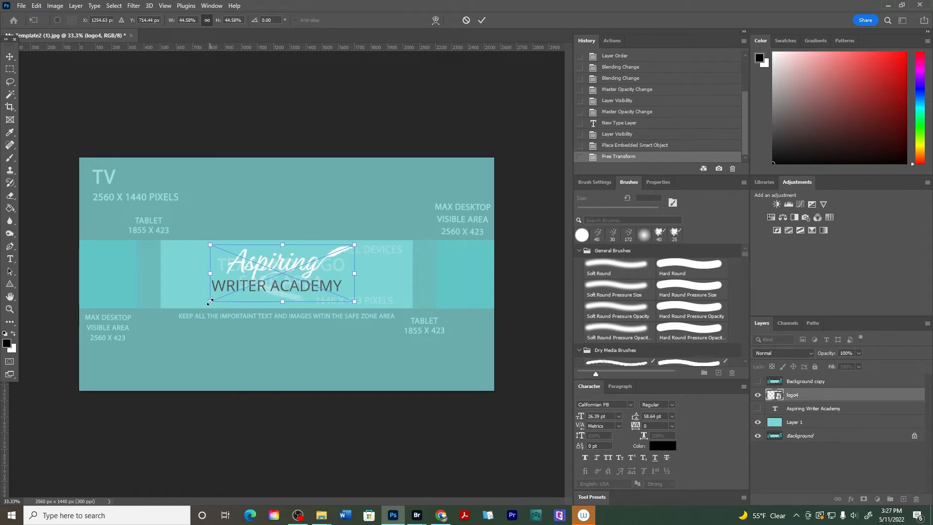
left_click_drag(210, 302, 200, 308)
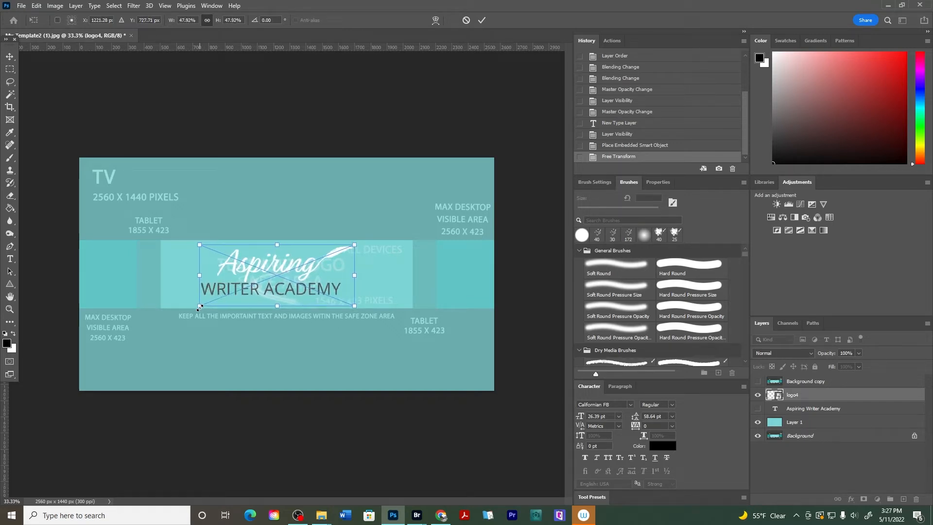
key("Return")
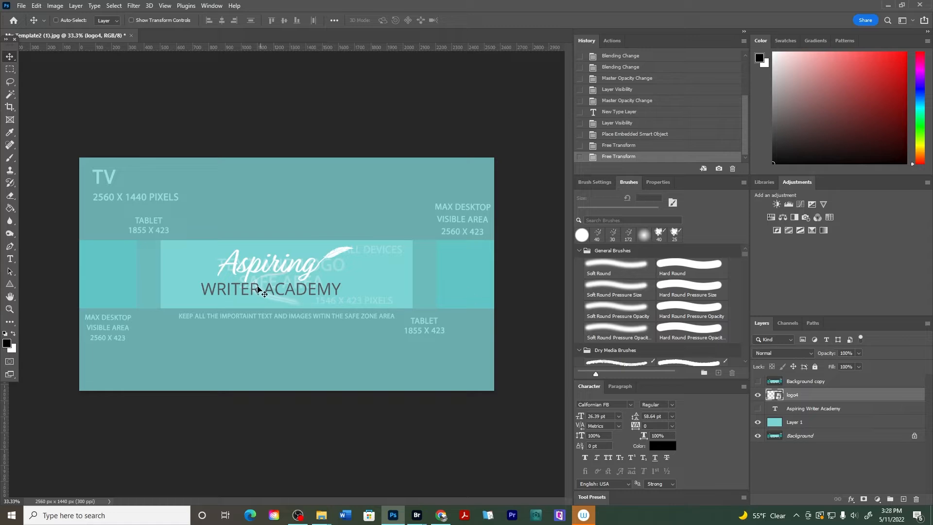
left_click_drag(263, 284, 272, 285)
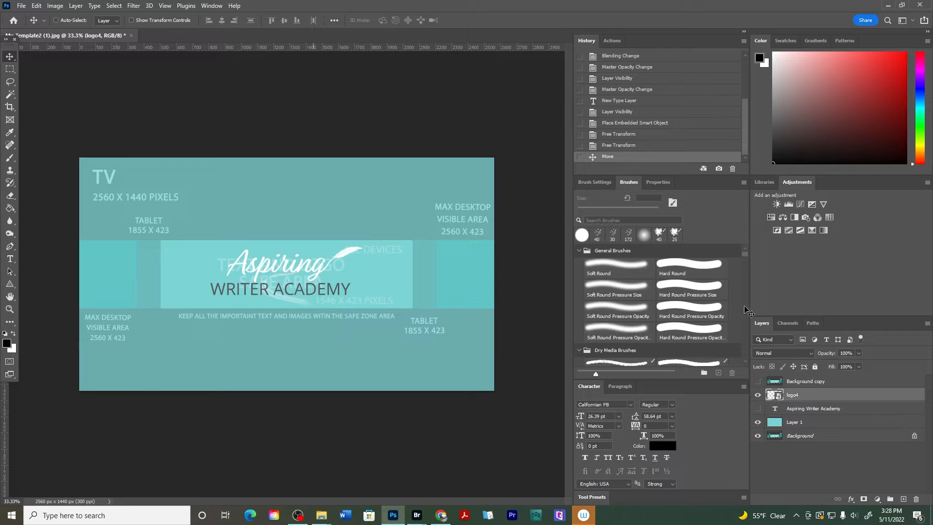
Set Layer 1's opacity back to 100%
left_click(793, 426)
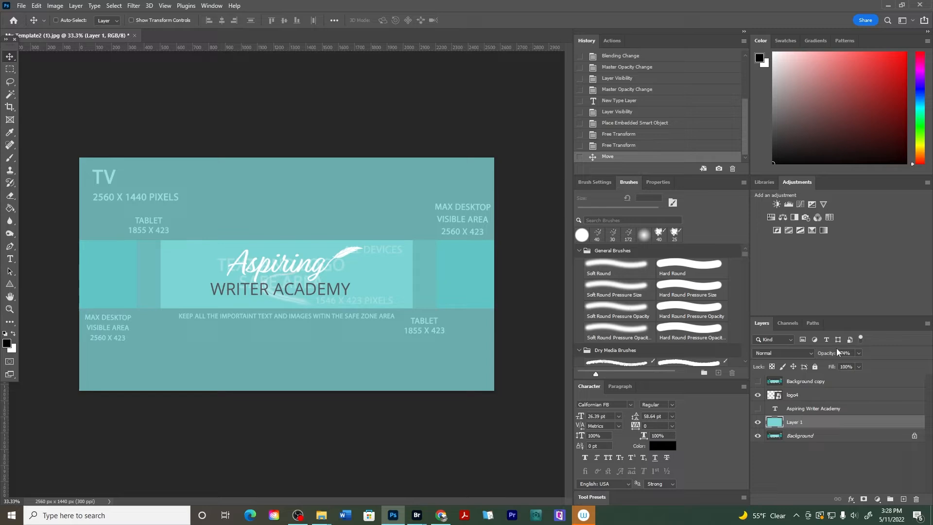
left_click_drag(824, 353, 891, 355)
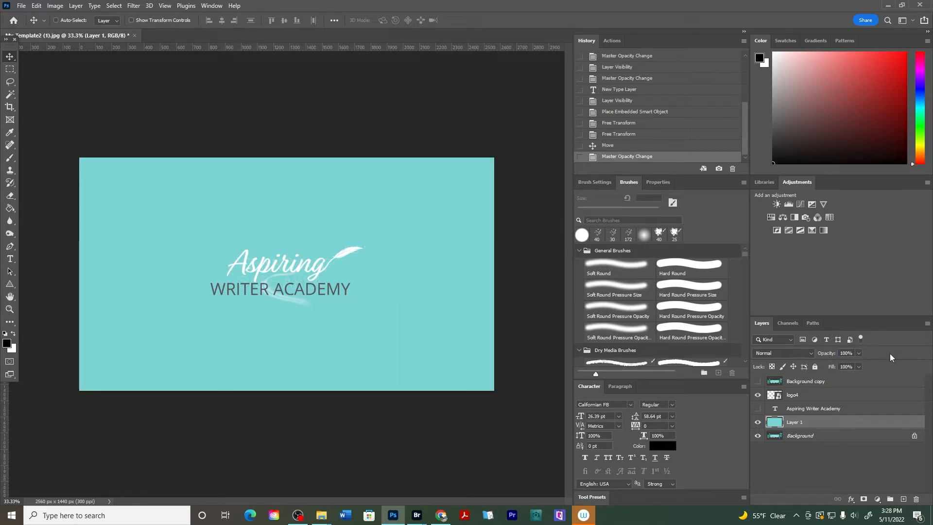
Toggle the Background copy template layer on and off to check the logo's placement against the safe area
left_click(758, 381)
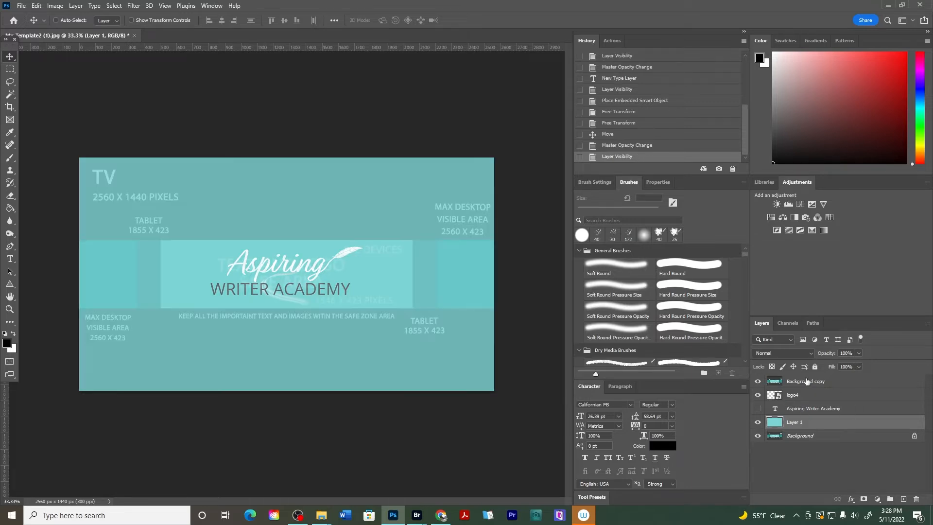
left_click(806, 383)
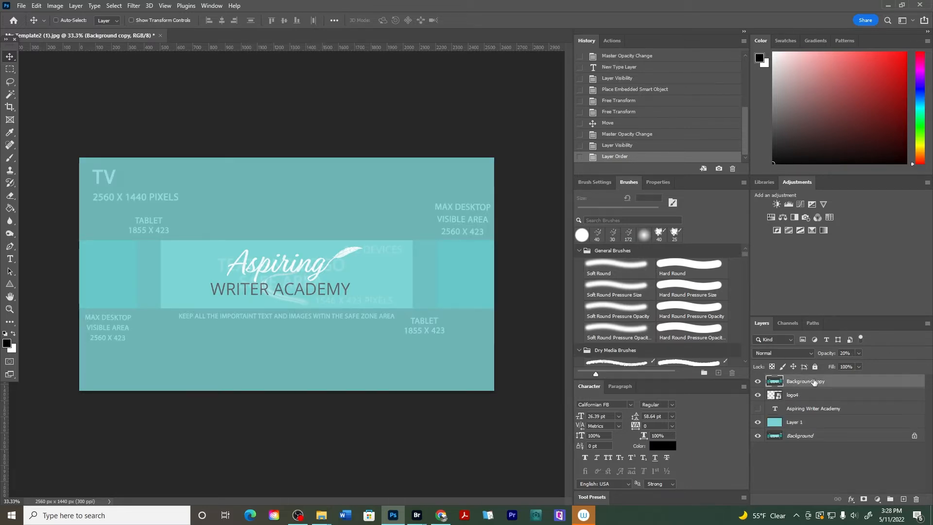
left_click(758, 382)
left_click(758, 381)
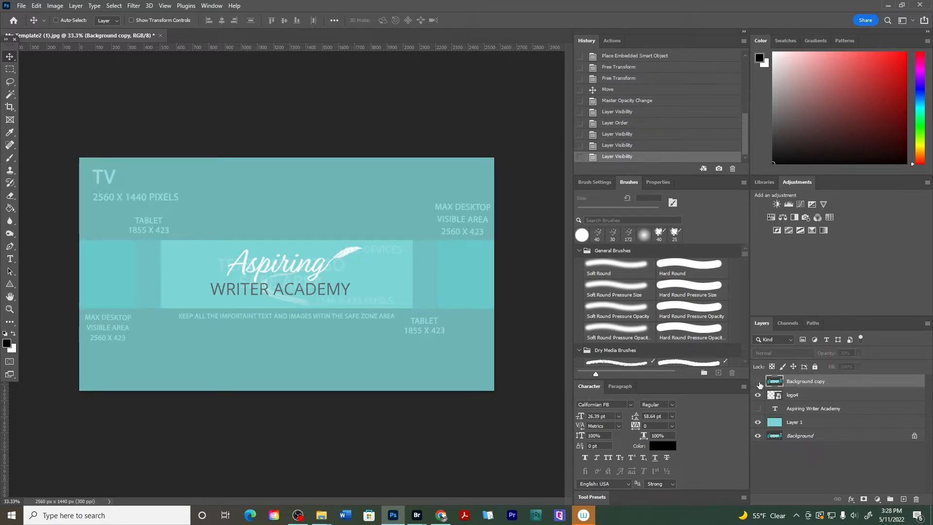
left_click(758, 382)
left_click(758, 382)
left_click(758, 382)
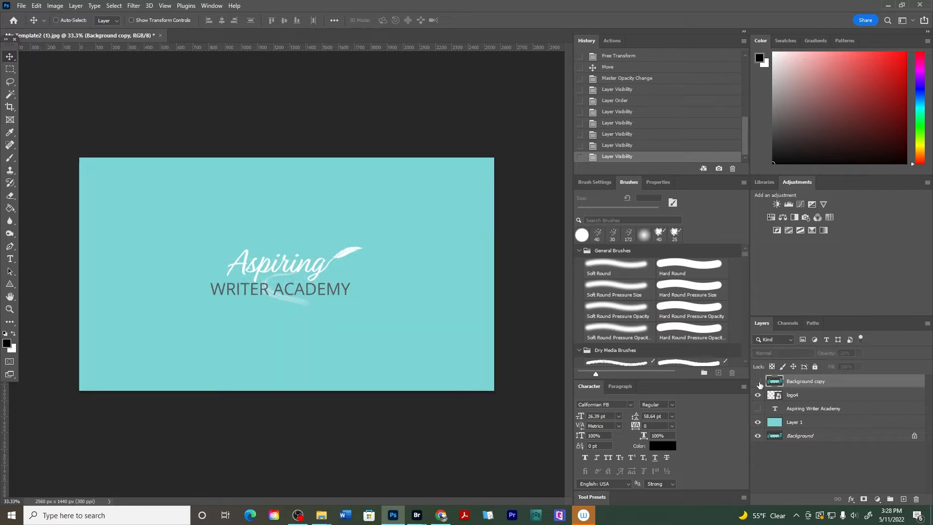
left_click(759, 382)
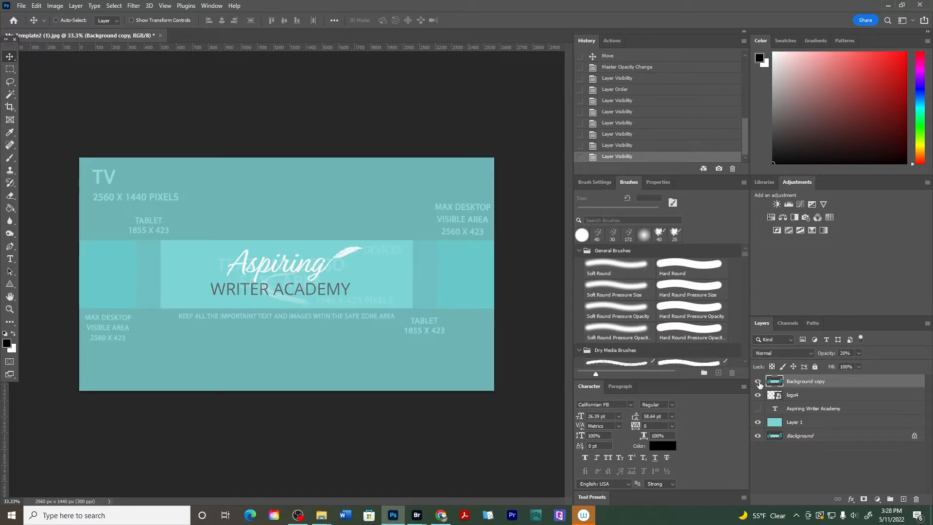
left_click(759, 382)
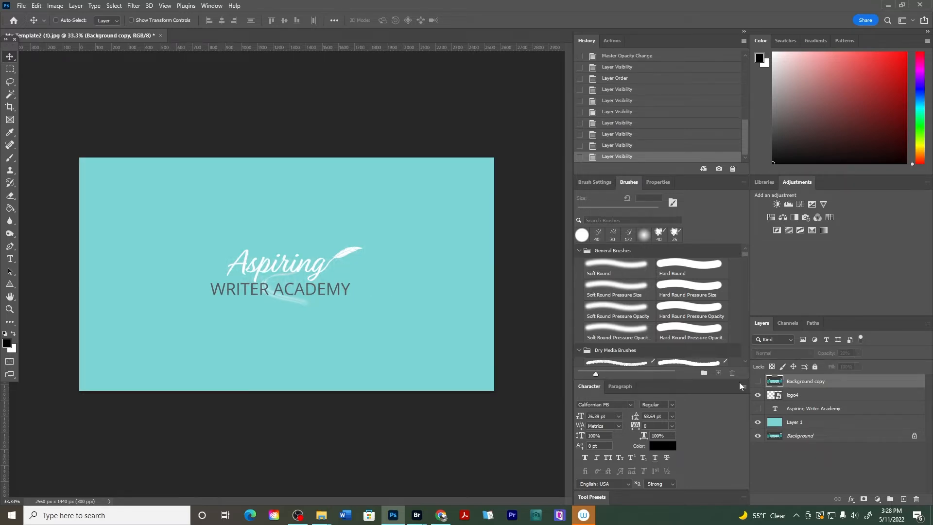
left_click(20, 6)
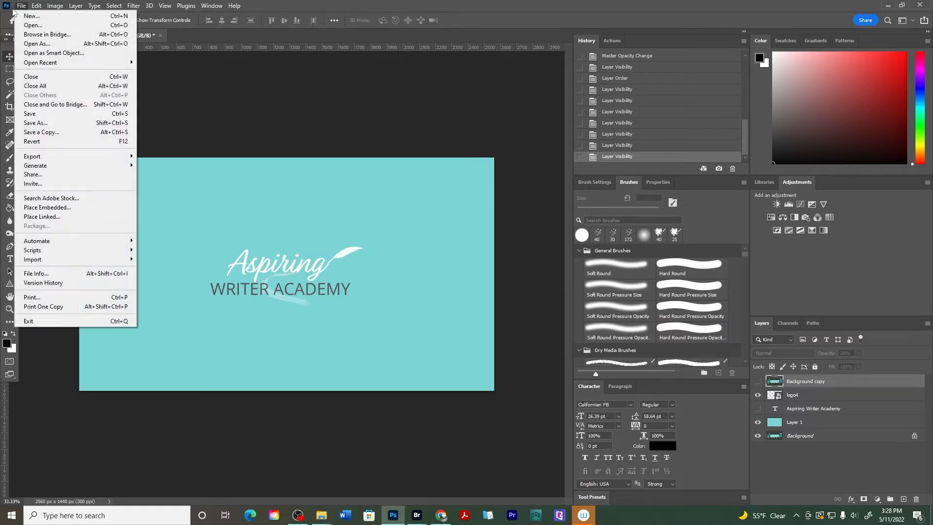
left_click(54, 123)
left_click(123, 393)
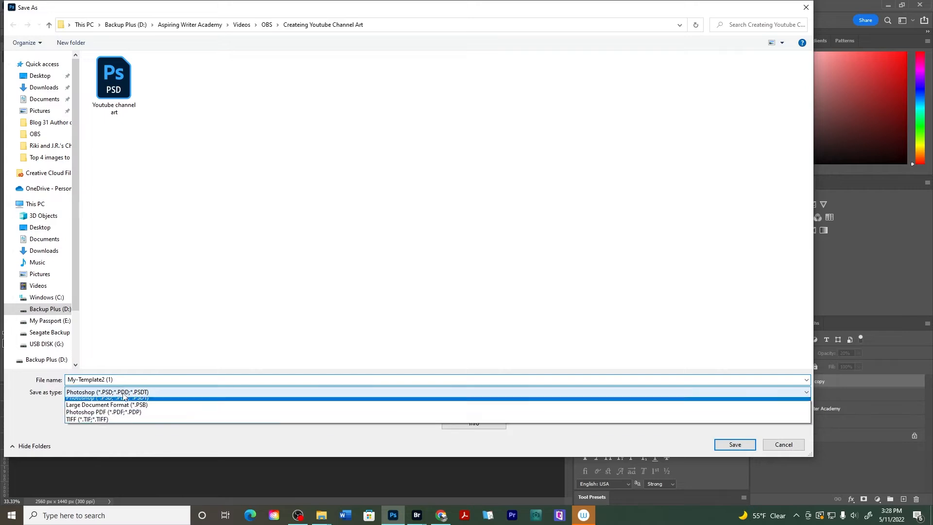
left_click(782, 444)
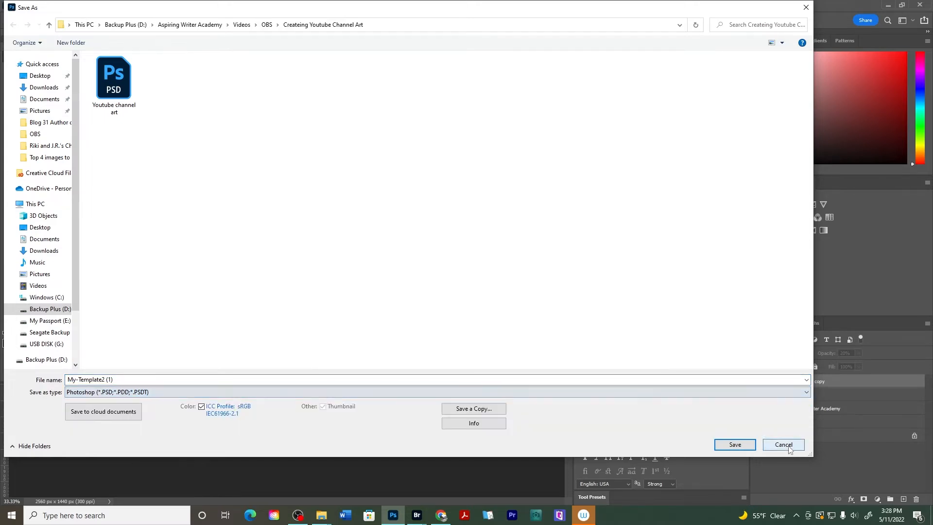
left_click(784, 445)
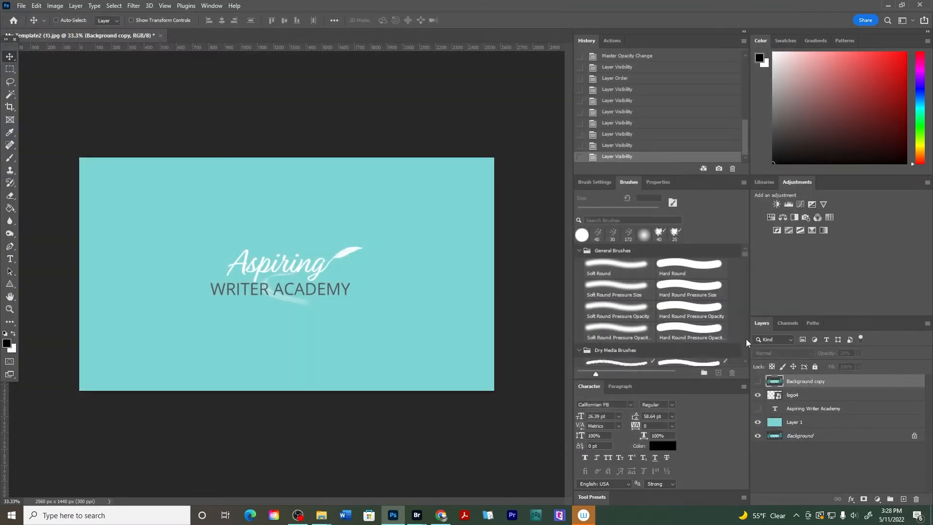
Flatten the image, discarding the hidden layers
right_click(807, 407)
left_click(816, 413)
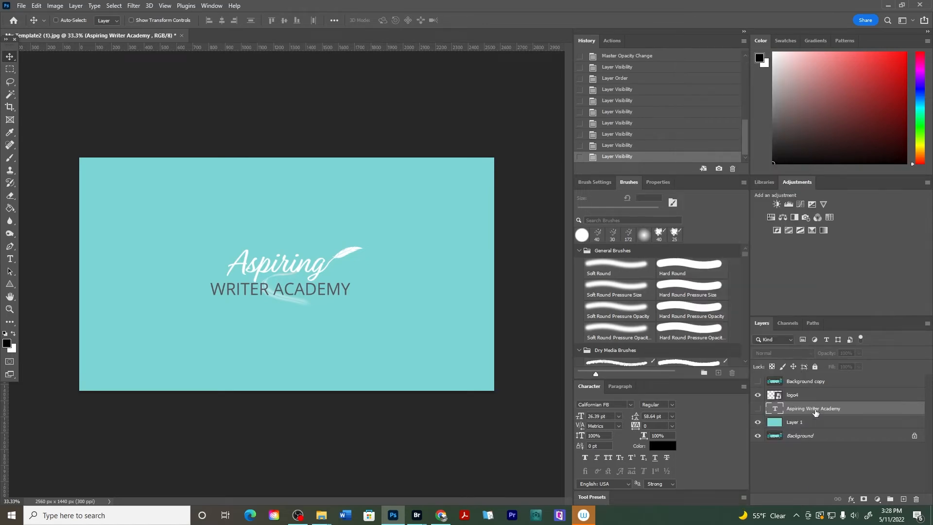
right_click(796, 420)
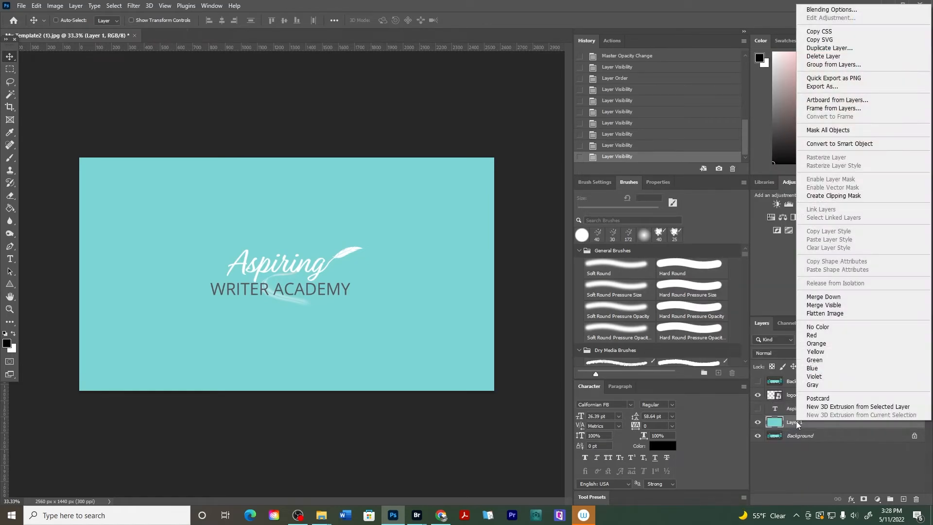
left_click(800, 314)
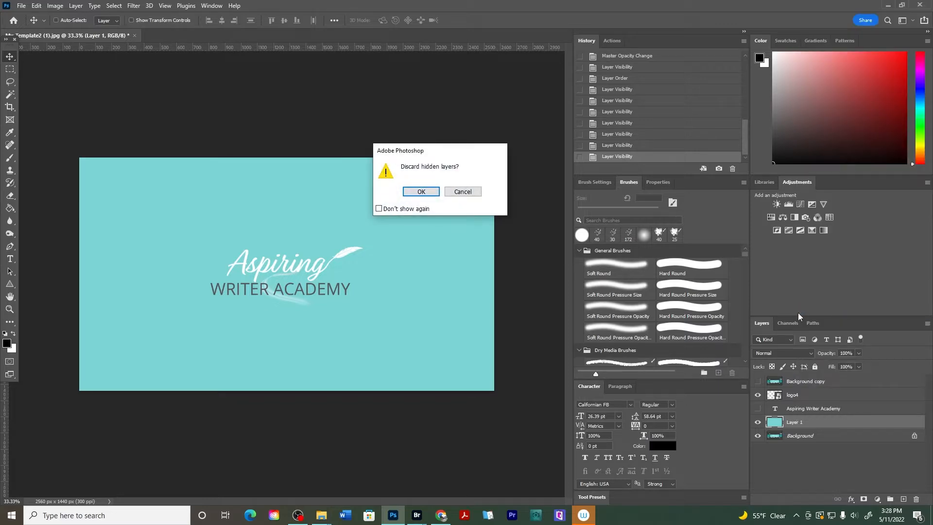
left_click(430, 191)
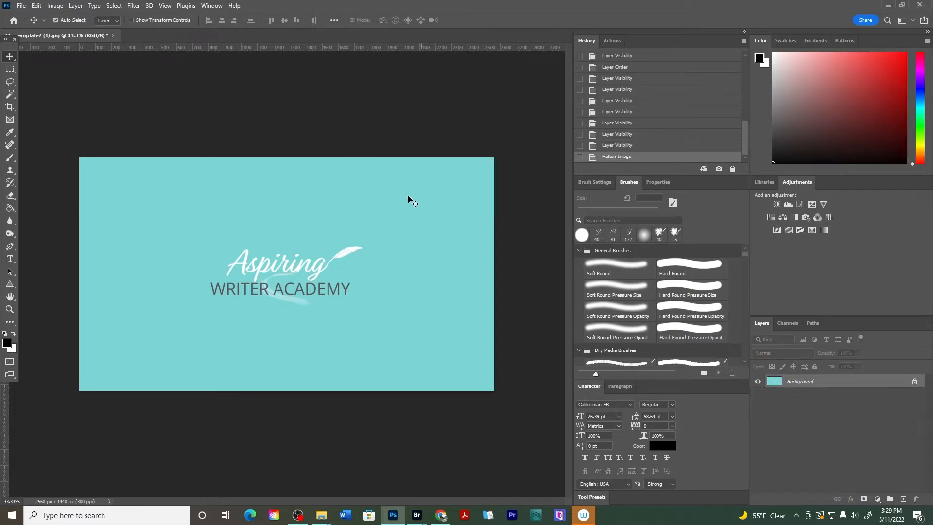
Save the flattened channel art as a JPEG at quality 12, Maximum
key("ctrl+shift+s")
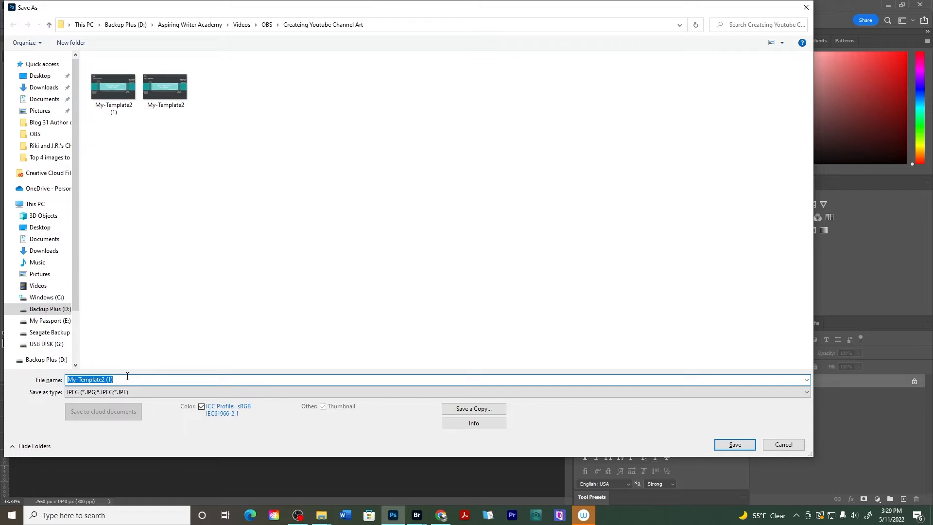
type("annel art")
key("Return")
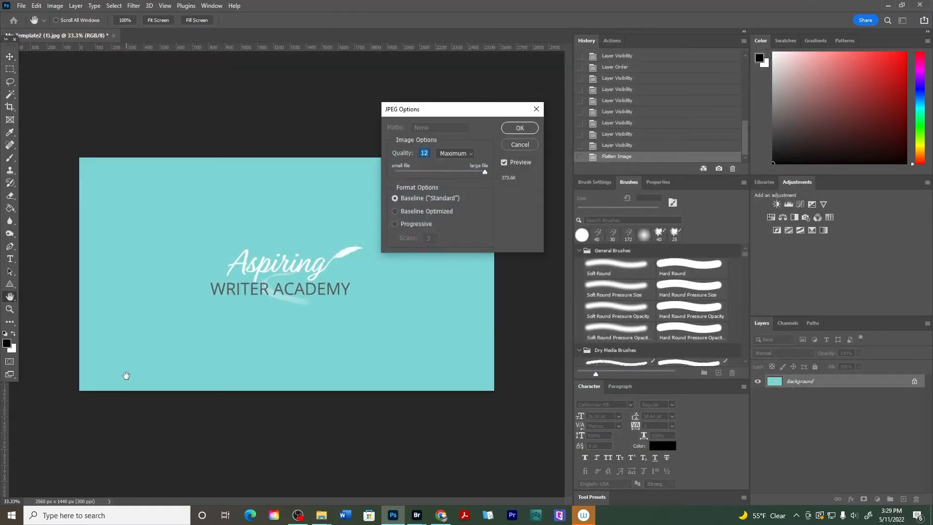
key("Return")
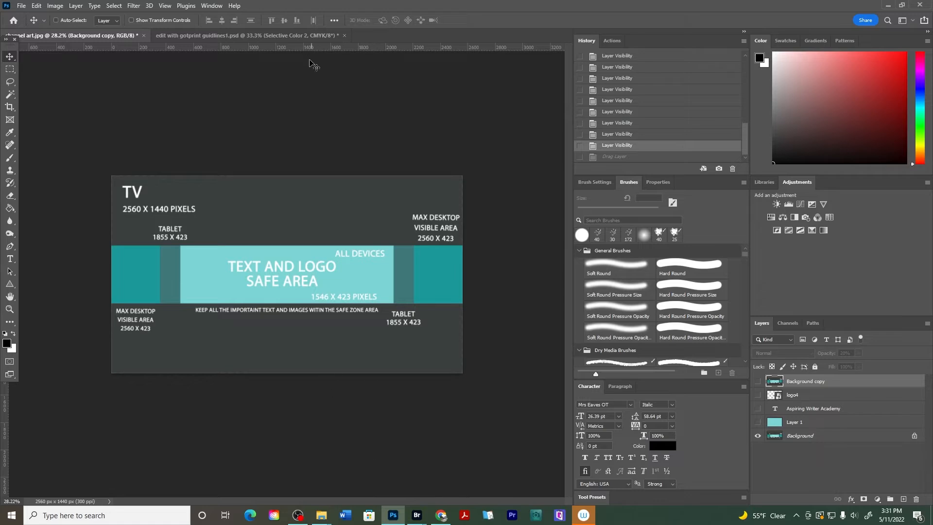
Switch to the Sew in Love banner document via Bridge and toggle visibility of its lower layers
mouse_move(412, 520)
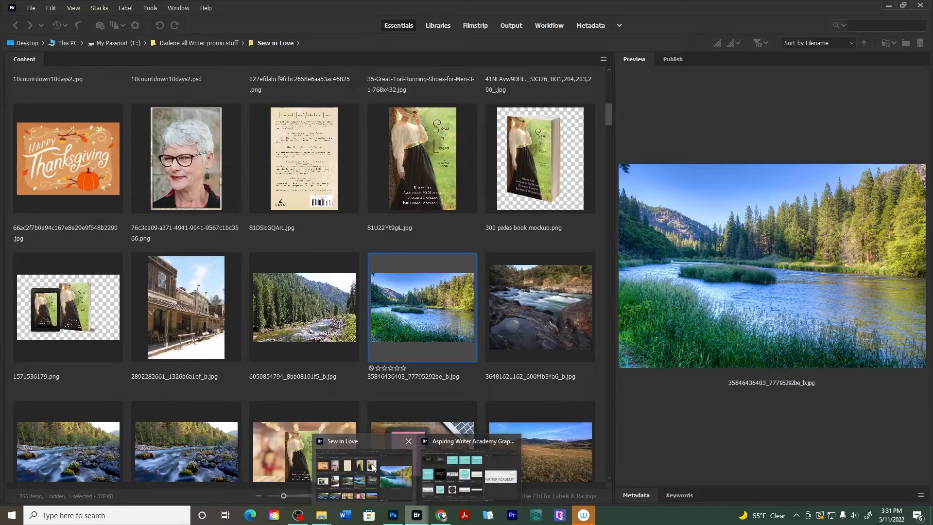
left_click(373, 467)
scroll(507, 291, "down", 5)
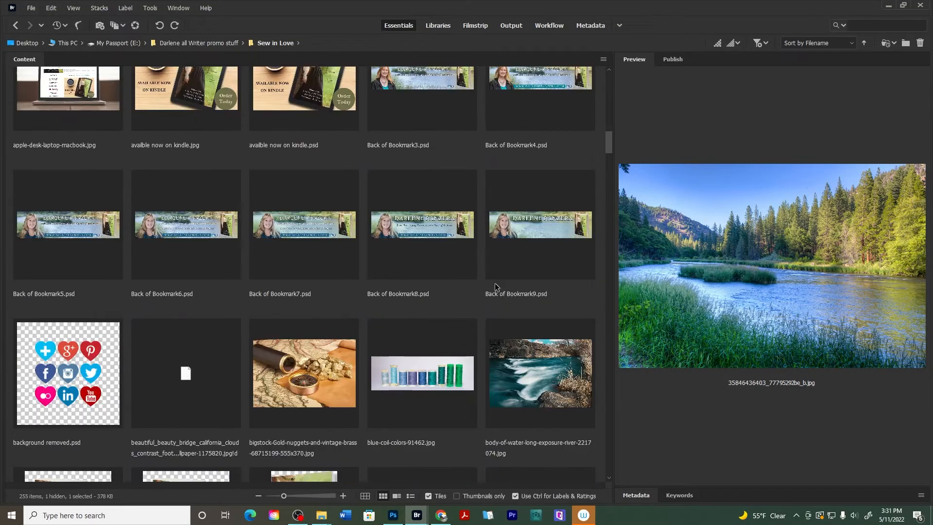
scroll(541, 242, "down", 10)
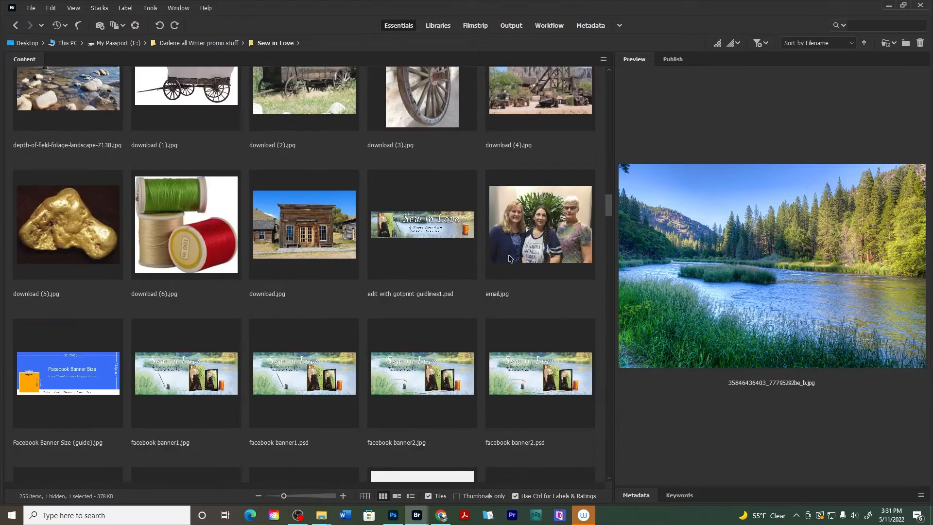
left_click(445, 243)
left_click_drag(432, 229, 435, 5)
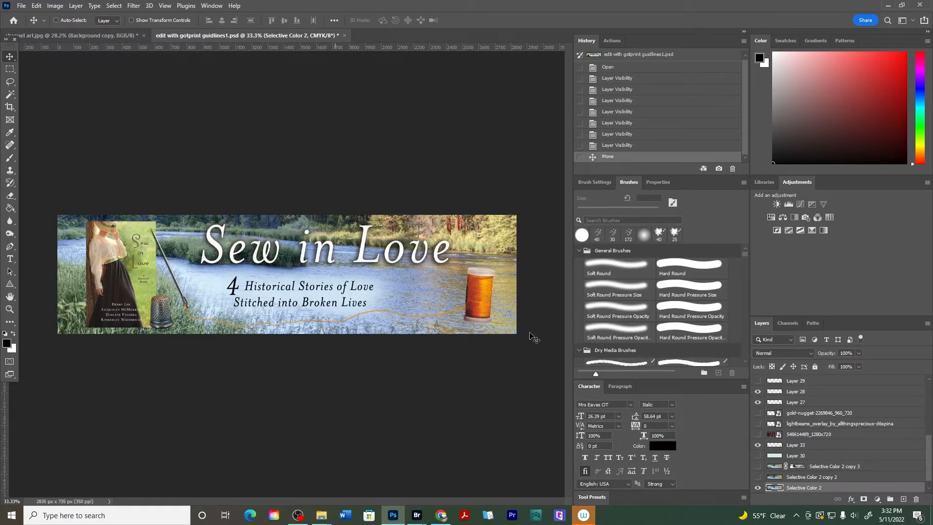
left_click_drag(757, 457, 756, 482)
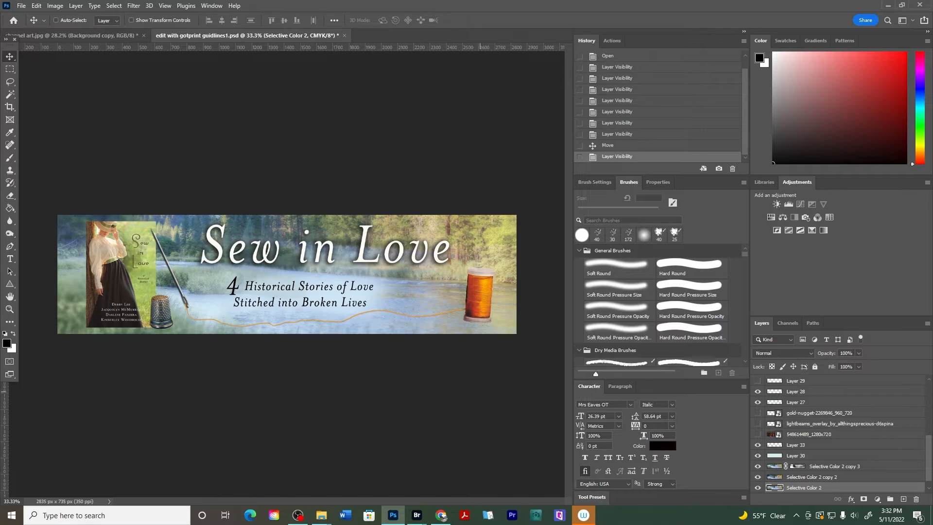
Place the river landscape photo from Bridge into the channel art and scale it to about 70% to cover the canvas
mouse_move(412, 515)
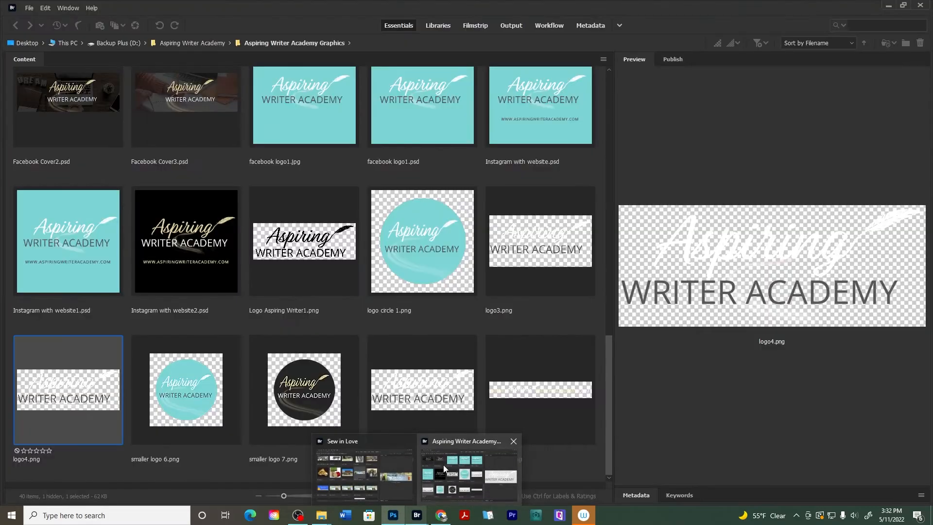
left_click(366, 475)
scroll(421, 319, "up", 10)
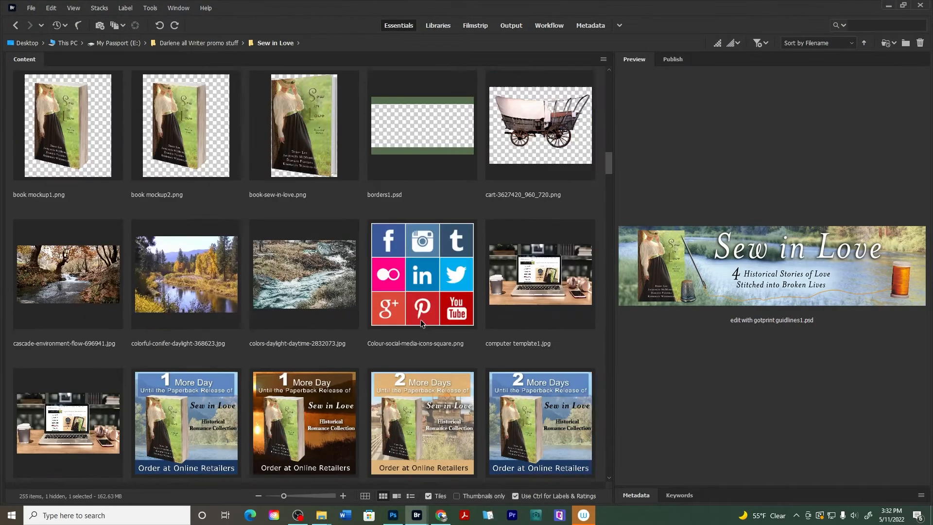
scroll(421, 319, "up", 5)
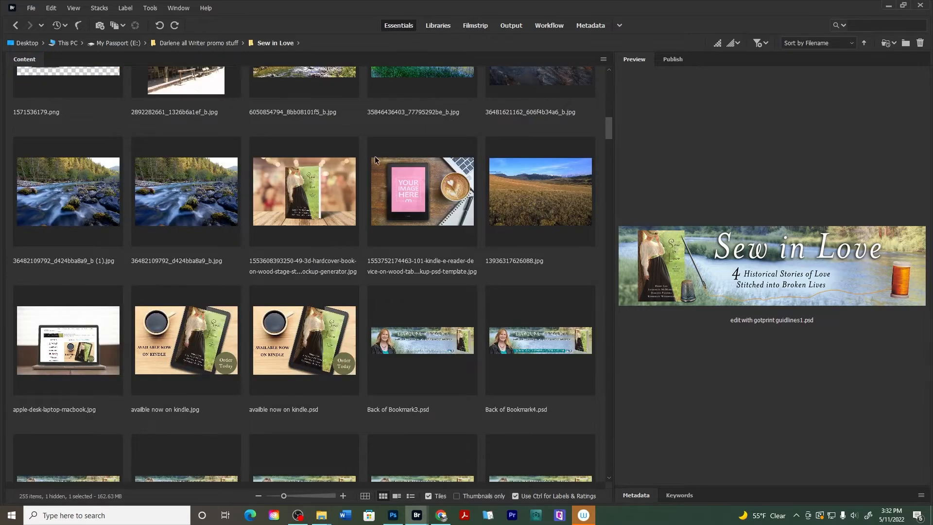
scroll(420, 179, "up", 2)
left_click(425, 174)
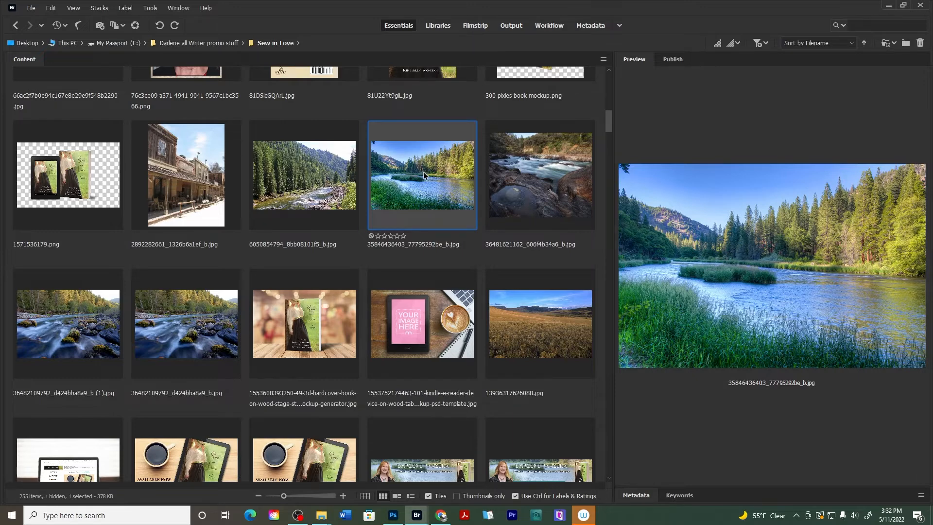
left_click_drag(453, 164, 290, 280)
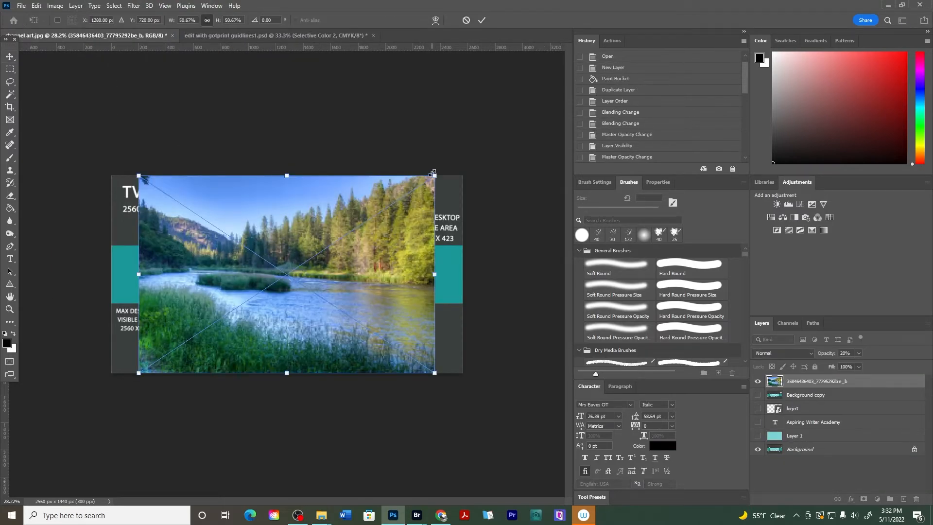
left_click_drag(432, 172, 480, 145)
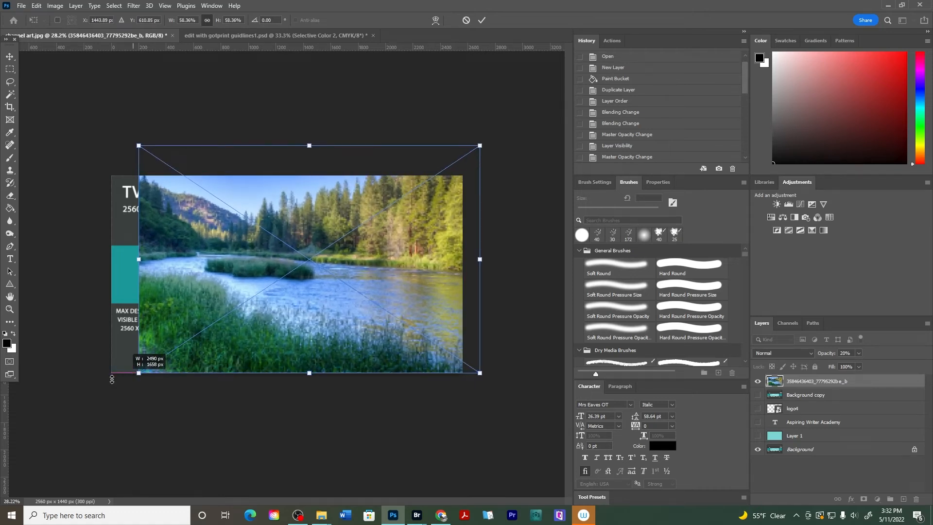
left_click_drag(111, 379, 87, 416)
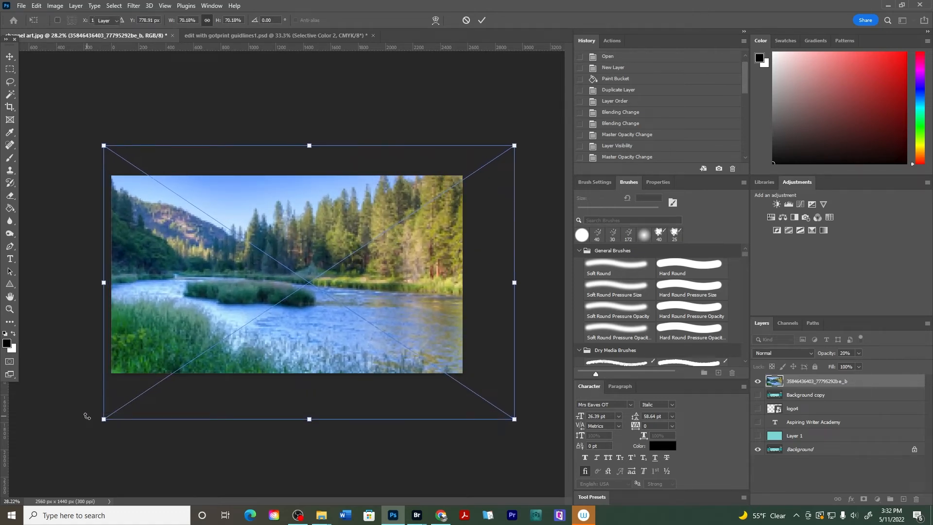
key("Return")
Reposition the river photo against the template guides and set its opacity to 73%
left_click_drag(362, 321, 325, 320)
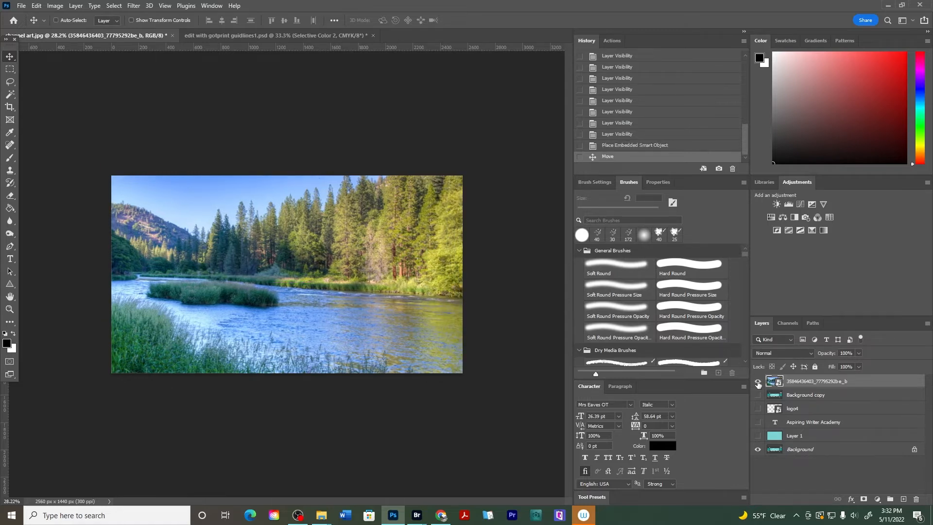
left_click_drag(833, 352, 813, 347)
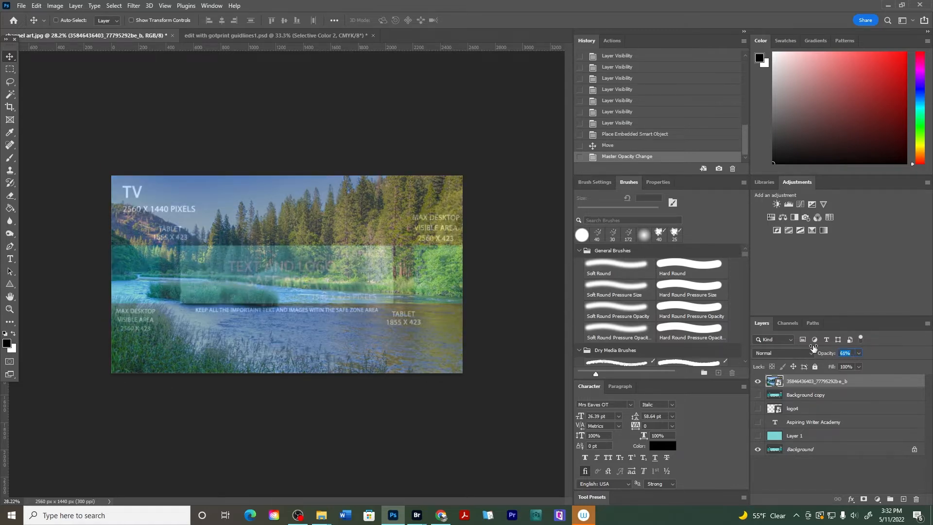
left_click_drag(297, 302, 293, 289)
left_click_drag(367, 344, 367, 342)
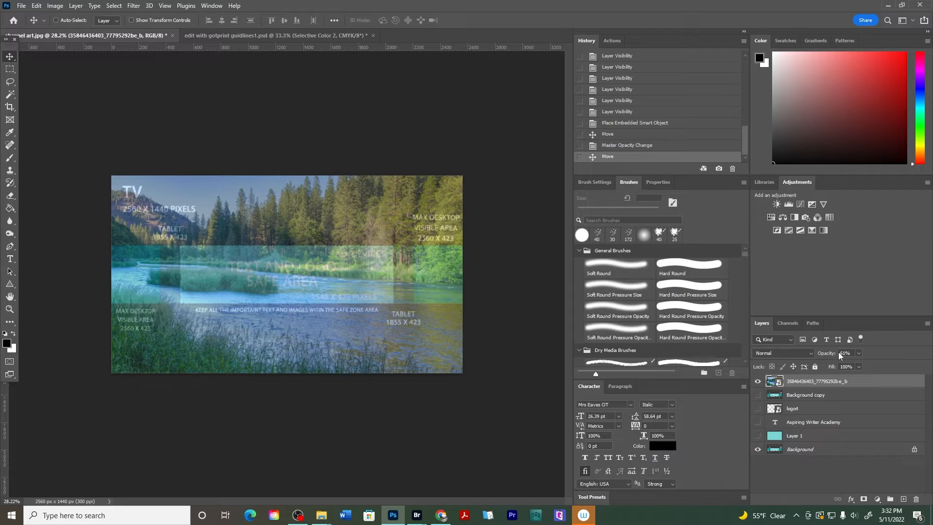
left_click_drag(821, 355, 840, 358)
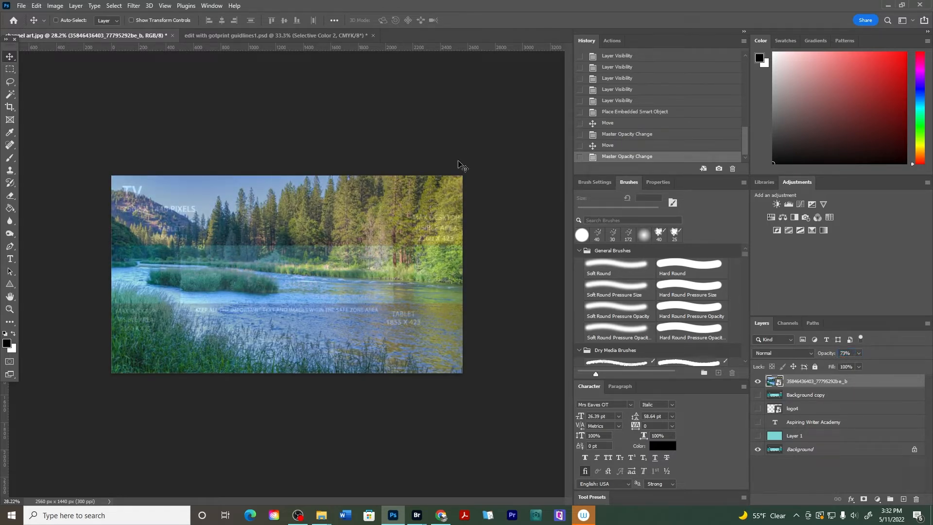
Copy the Sew in Love title layer from the banner document into the channel art and centre it in the safe area
left_click(261, 35)
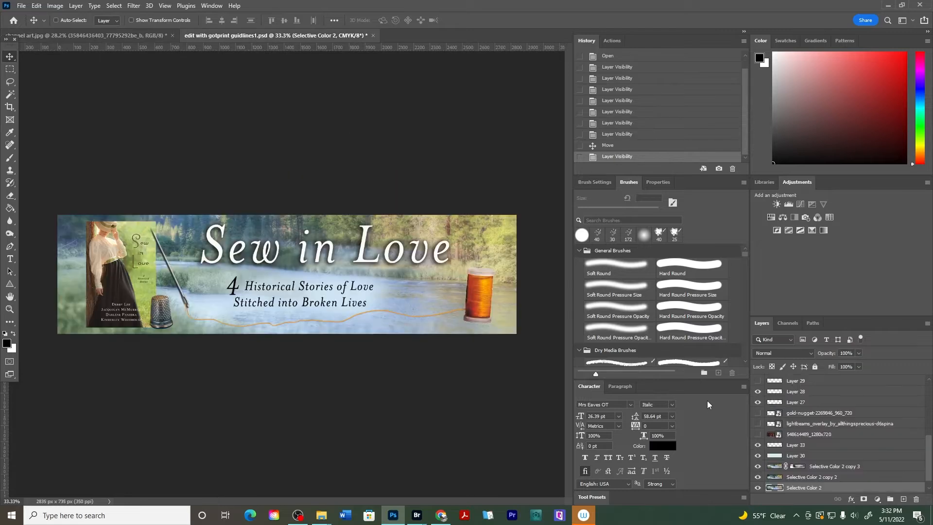
left_click(793, 394)
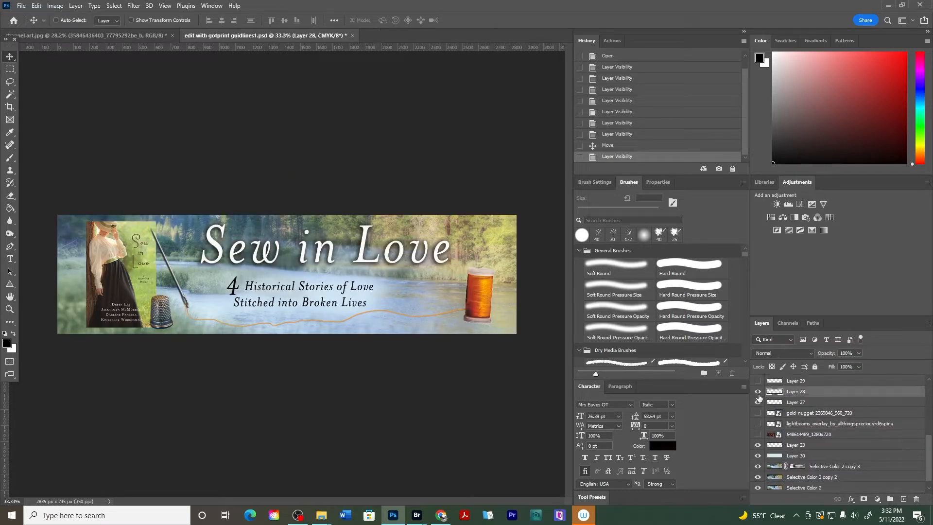
left_click(758, 392)
left_click(758, 391)
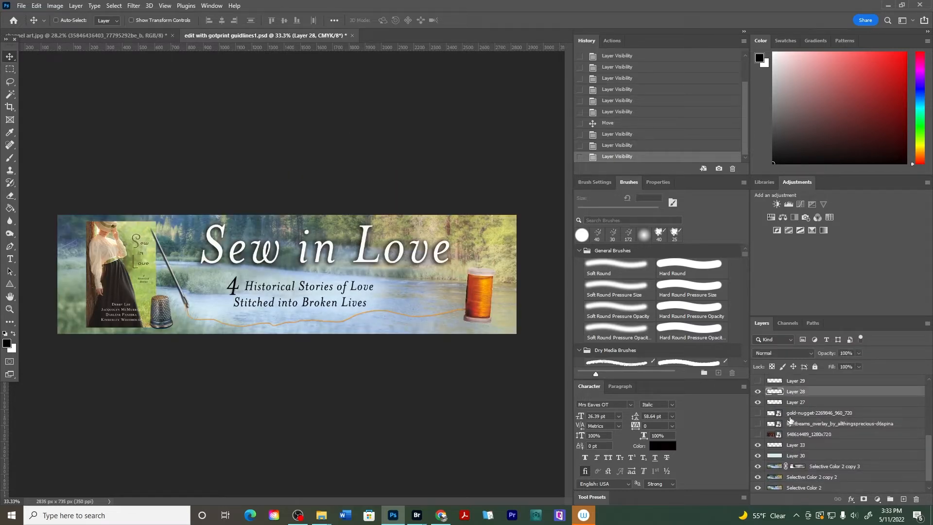
scroll(789, 421, "up", 3)
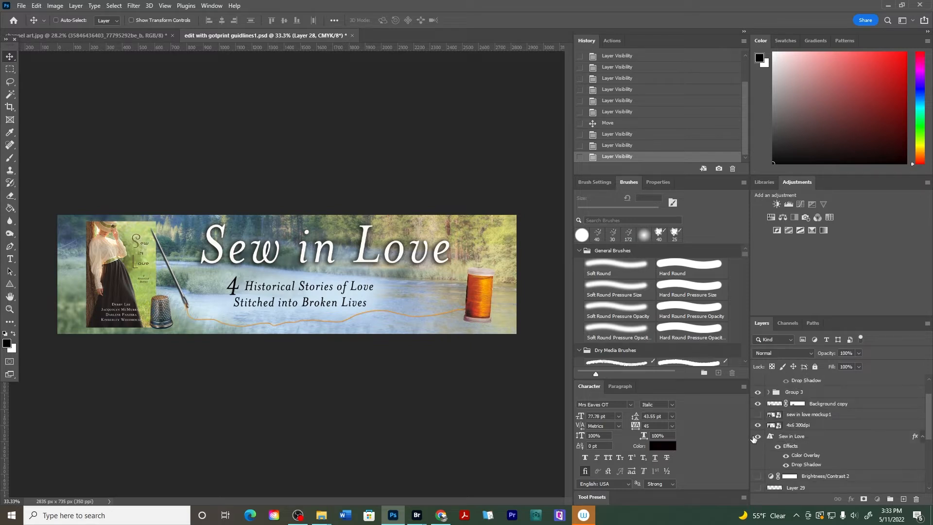
left_click(793, 437)
left_click(757, 436)
left_click(757, 436)
left_click_drag(343, 257, 306, 261)
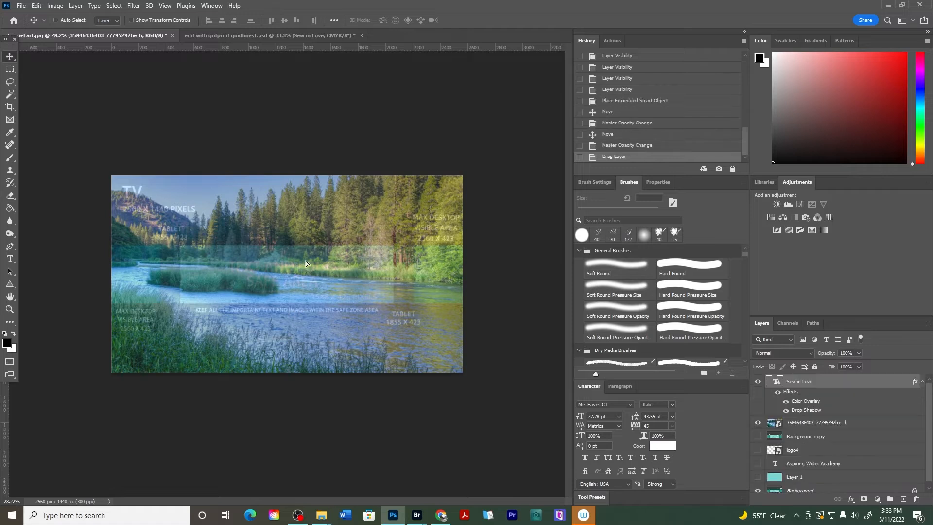
left_click_drag(312, 183, 318, 261)
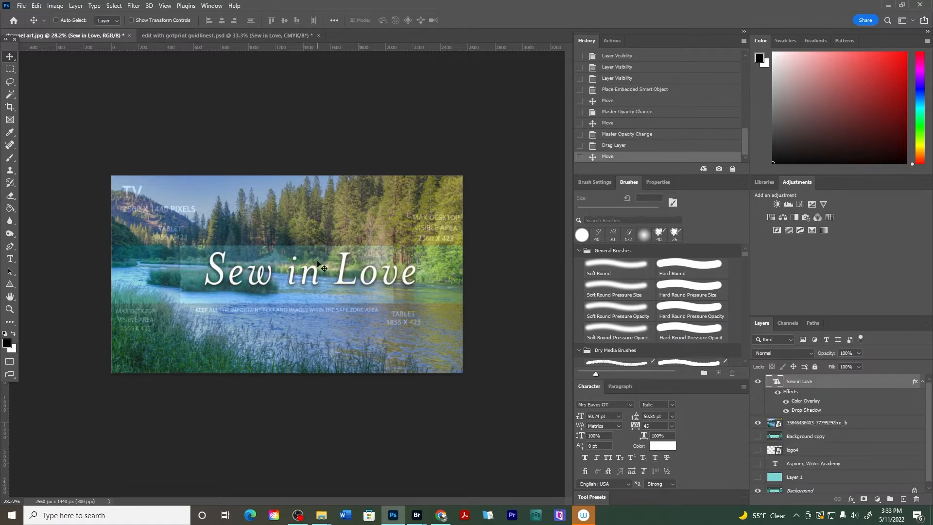
left_click(9, 259)
left_click_drag(195, 296, 423, 363)
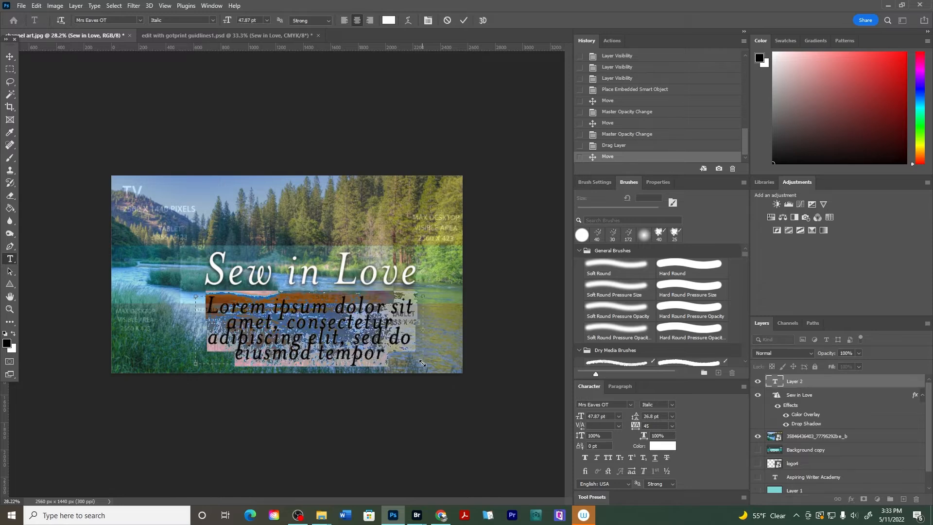
type("rrrrtrtwrtewrt")
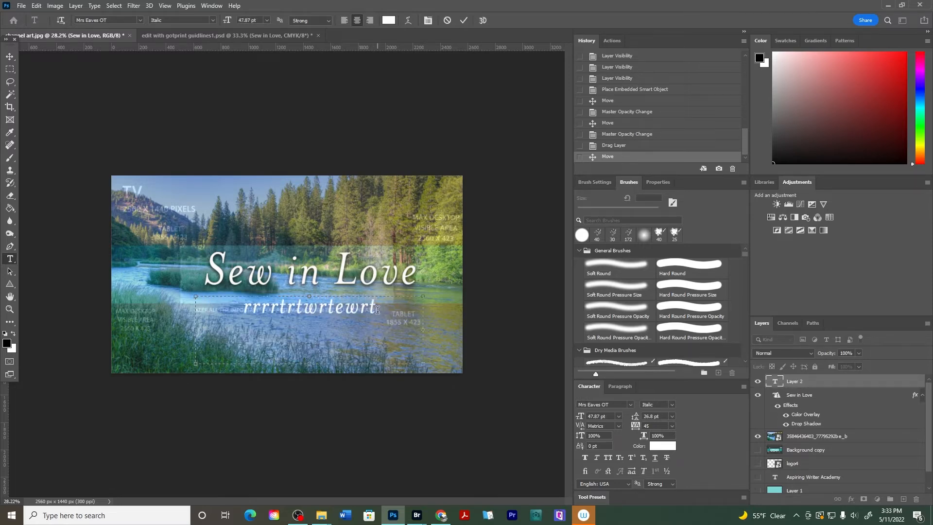
left_click_drag(378, 310, 234, 309)
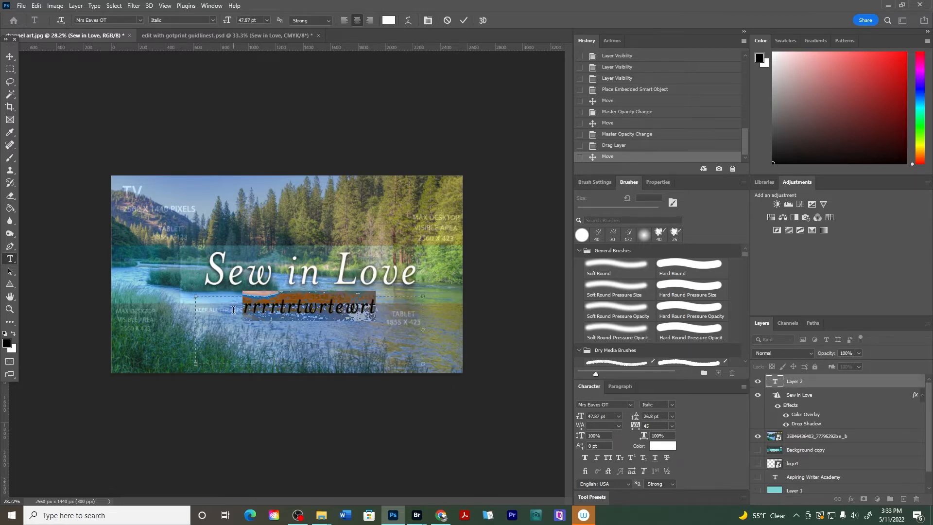
key("BackSpace")
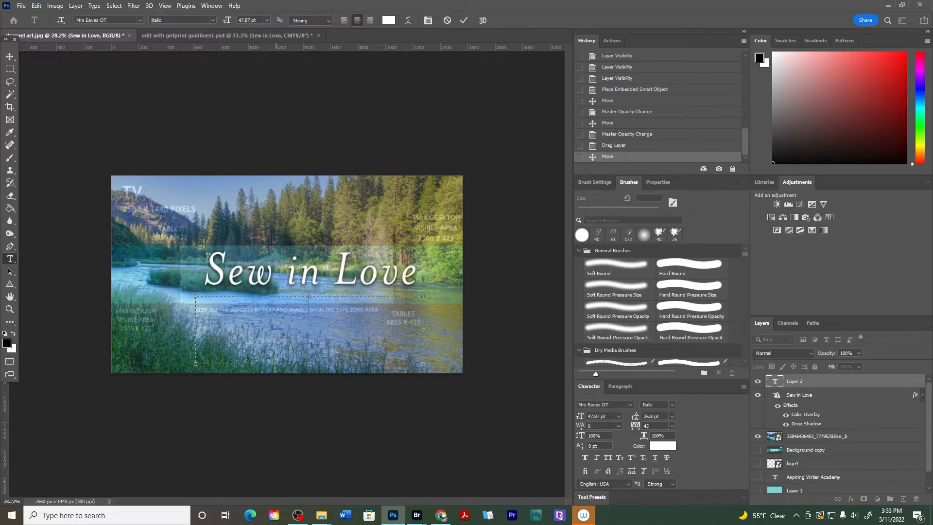
left_click(10, 56)
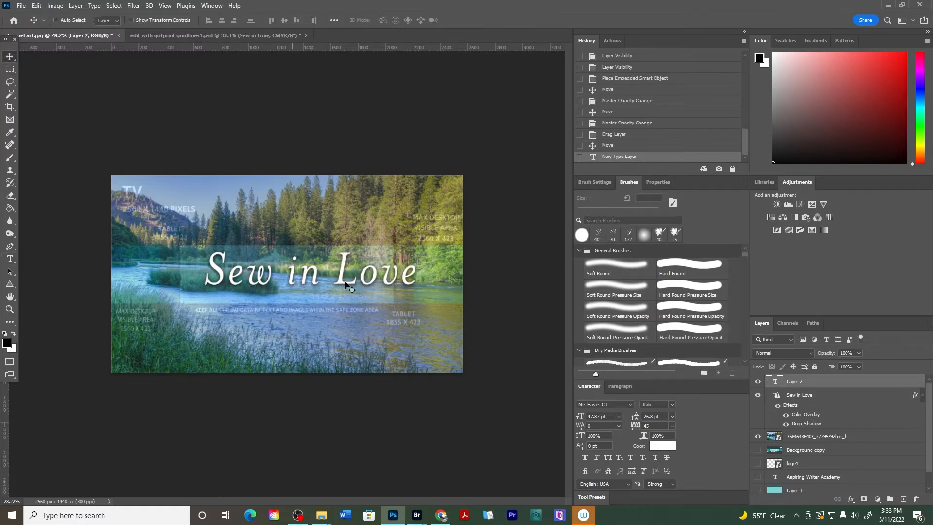
Scale the Sew in Love title down to about 56% and move it higher within the safe area
left_click(791, 395)
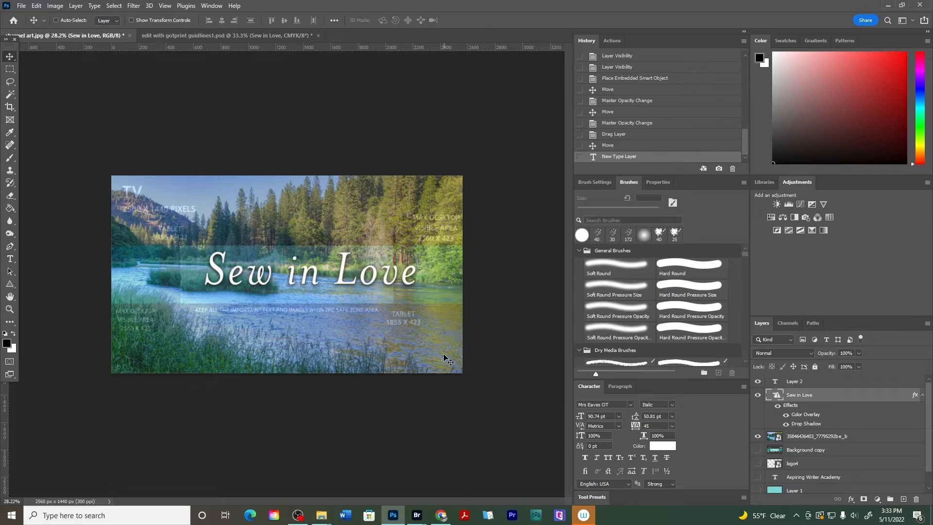
key("ctrl")
key("ctrl+t")
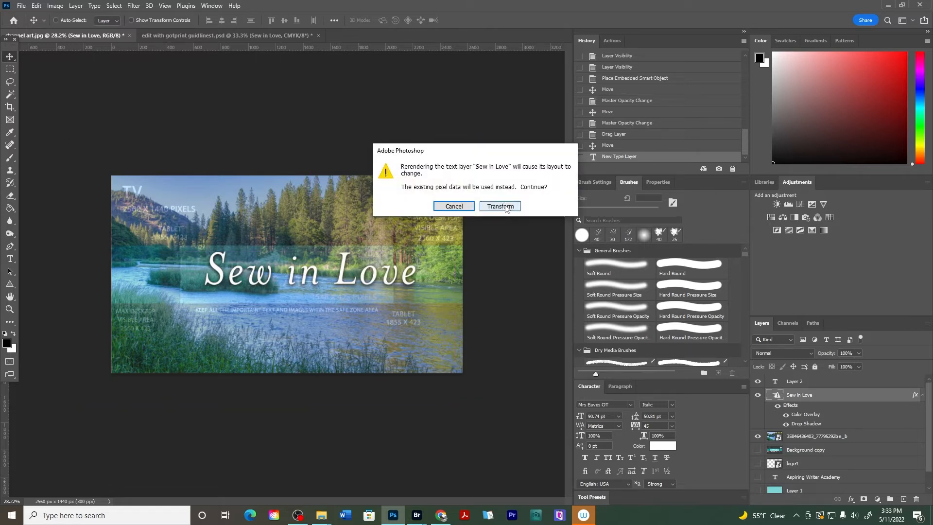
left_click(454, 207)
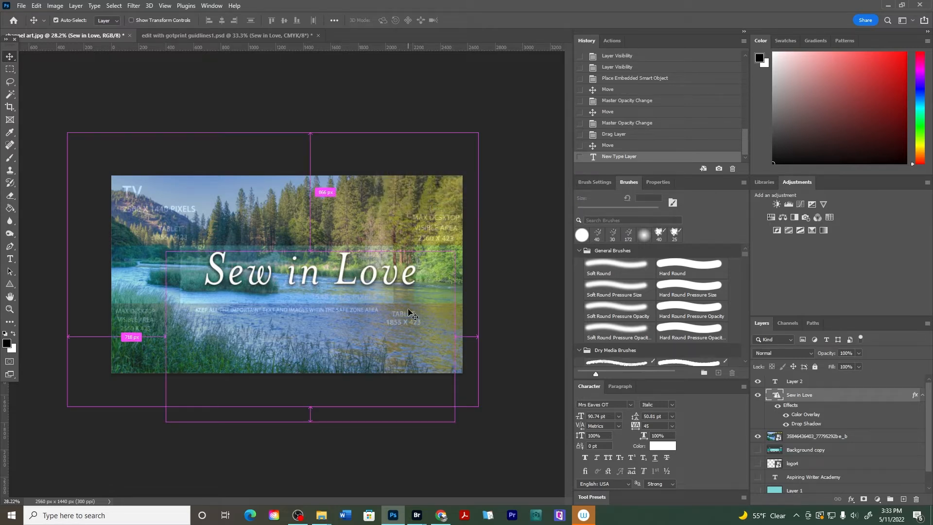
key("ctrl+t")
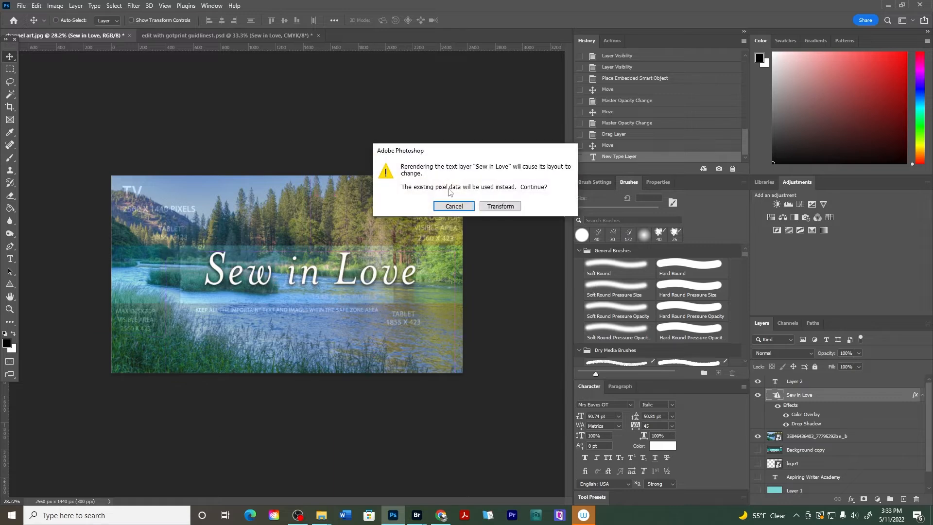
left_click(496, 206)
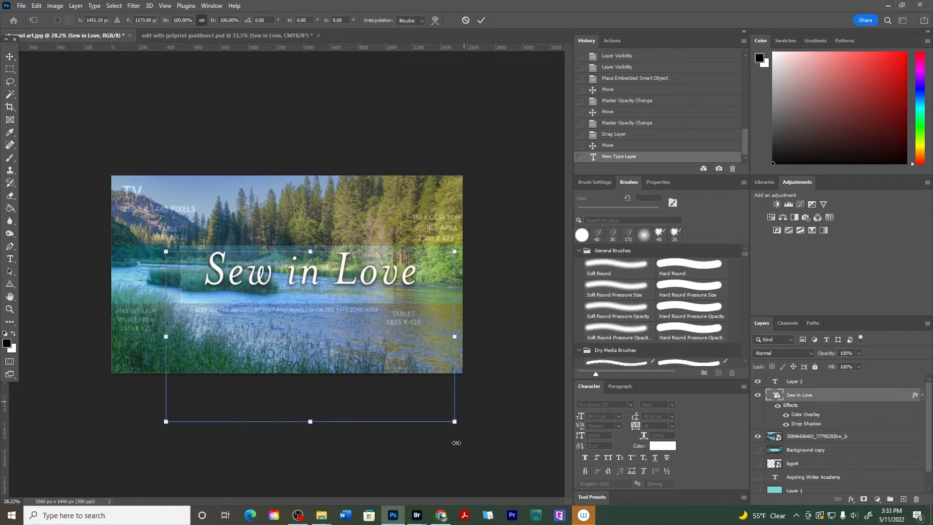
left_click_drag(453, 421, 344, 356)
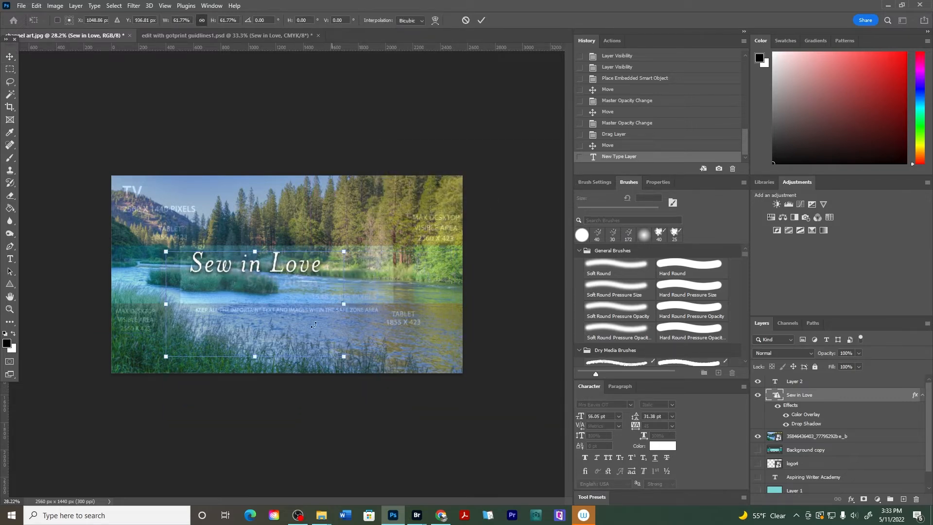
left_click_drag(163, 362, 181, 351)
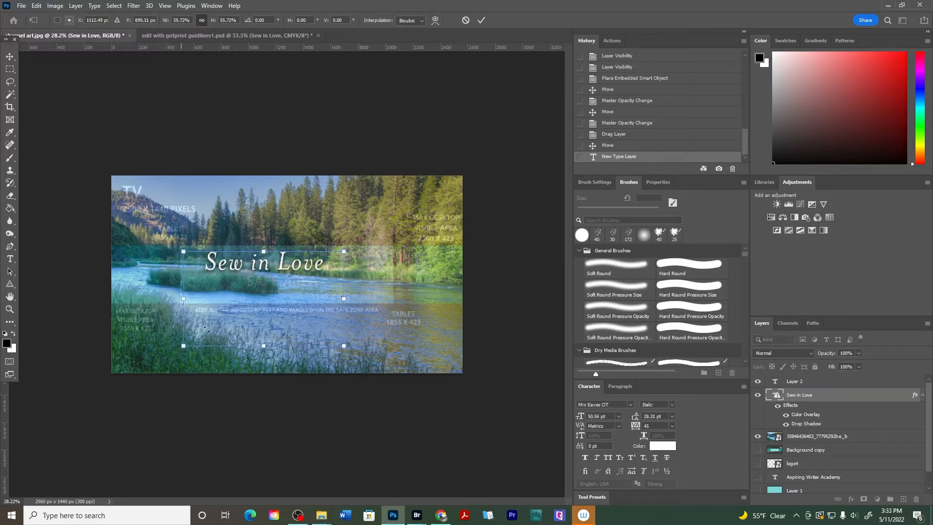
left_click_drag(276, 264, 313, 268)
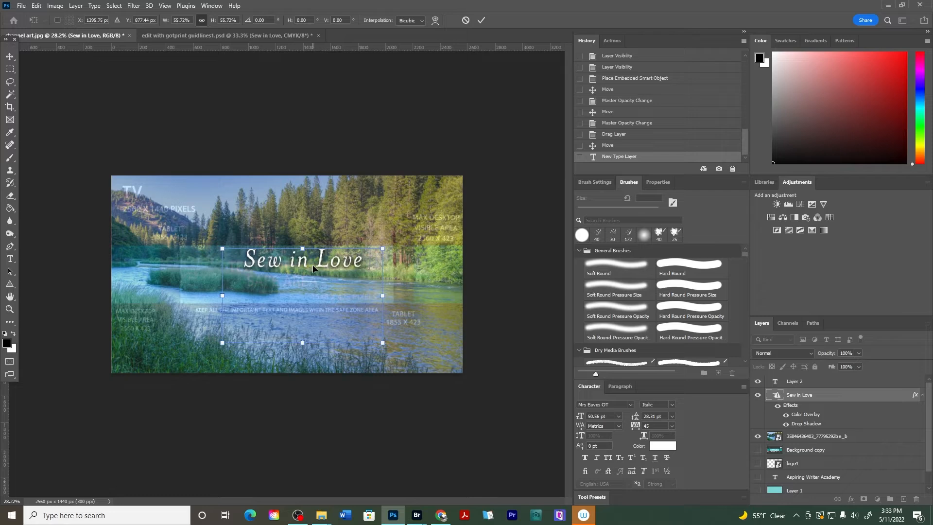
key("Return")
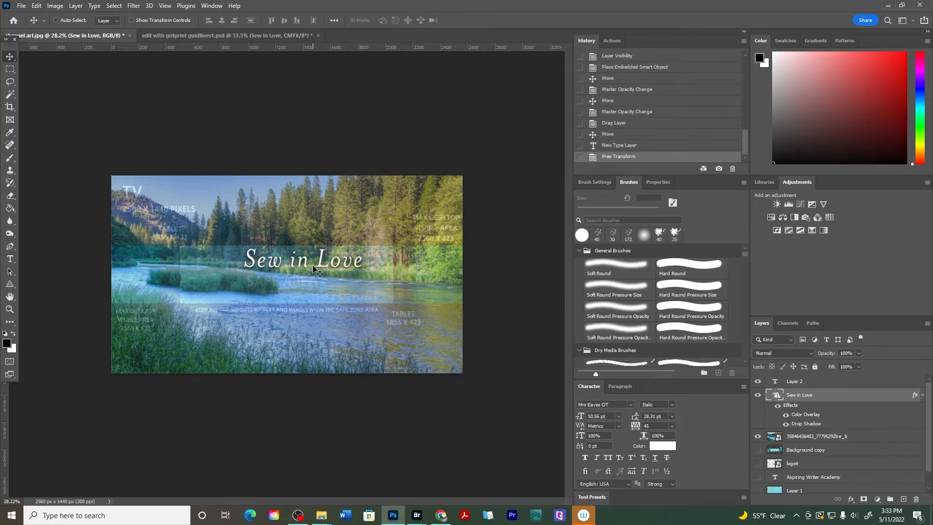
Copy Group 3 with the pen and thread spool from the banner document into the channel art
left_click(260, 31)
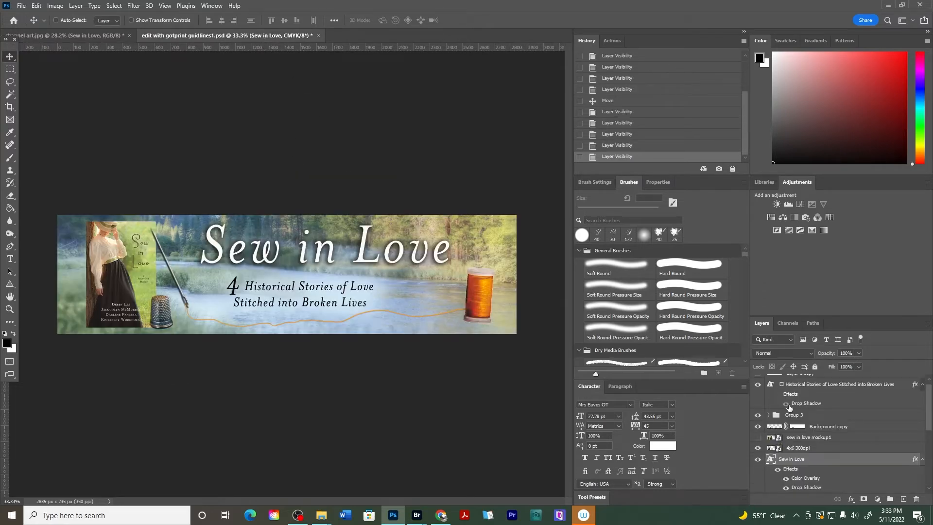
left_click(773, 416)
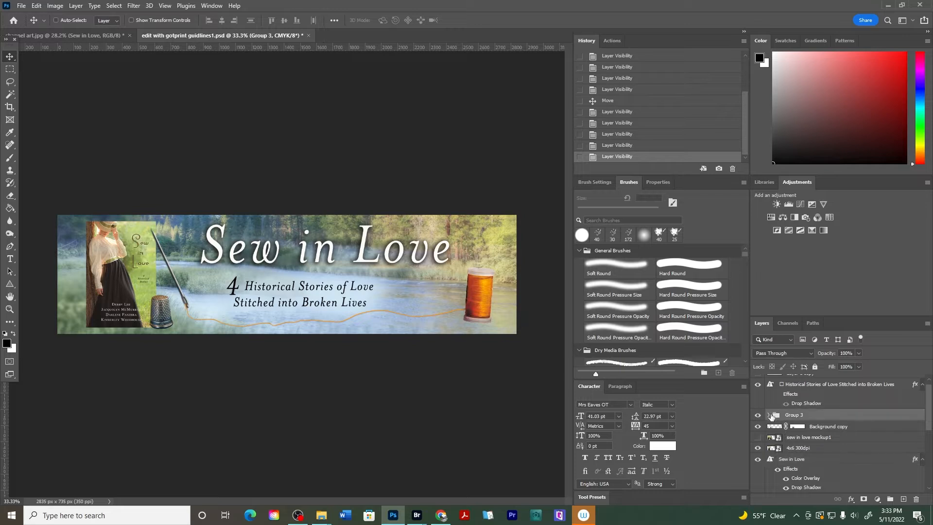
left_click(756, 415)
left_click(756, 414)
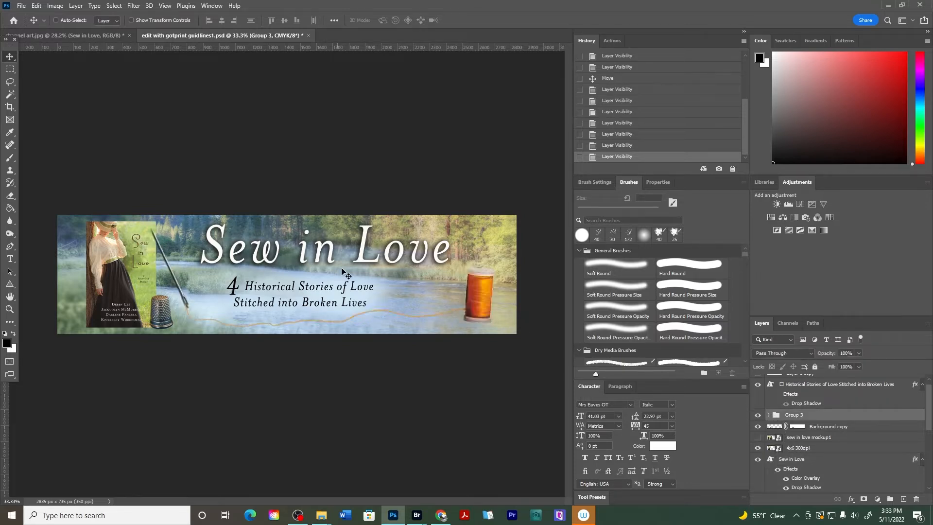
left_click_drag(488, 306, 233, 217)
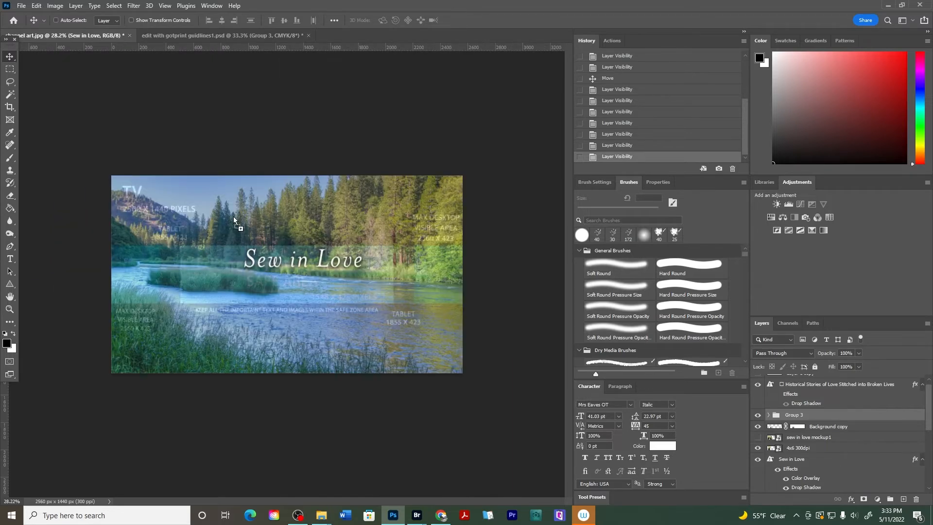
left_click_drag(346, 285, 346, 285)
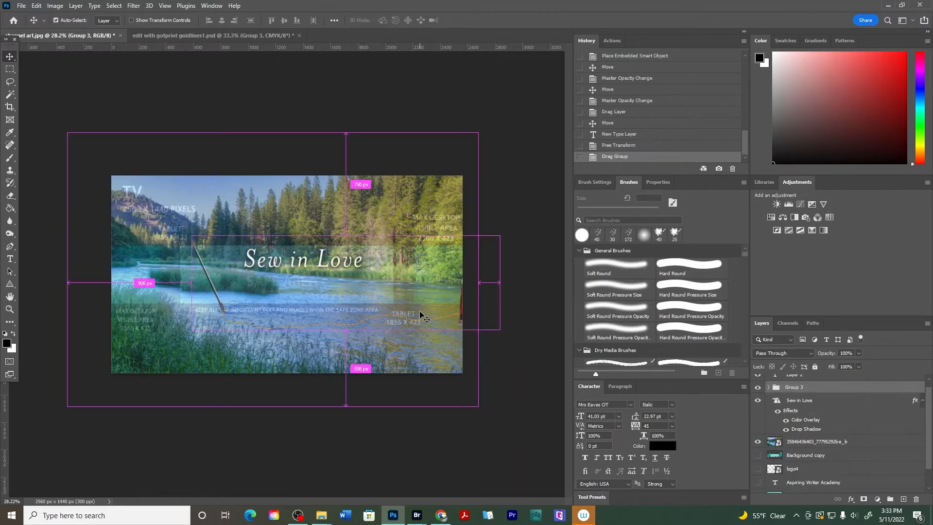
Scale the copied group down to about 44% and position it around the Sew in Love title
key("ctrl+t")
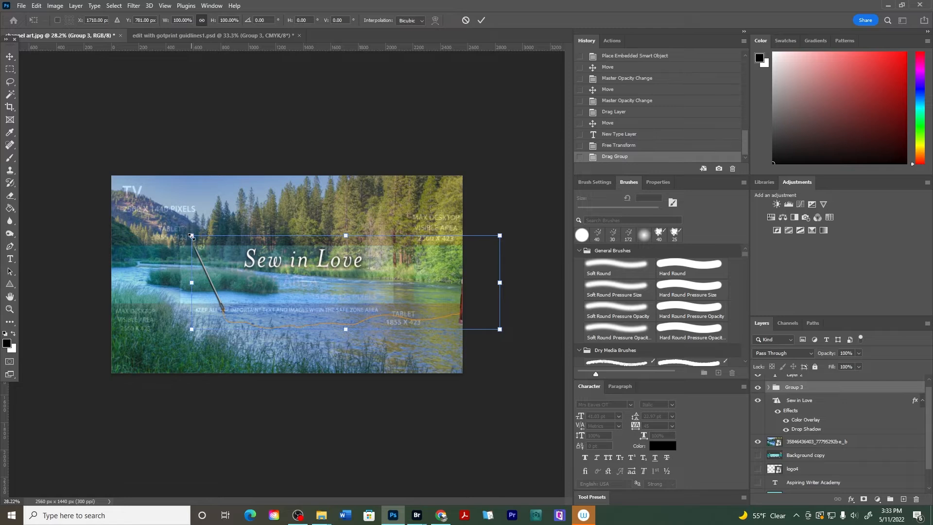
left_click_drag(191, 236, 238, 286)
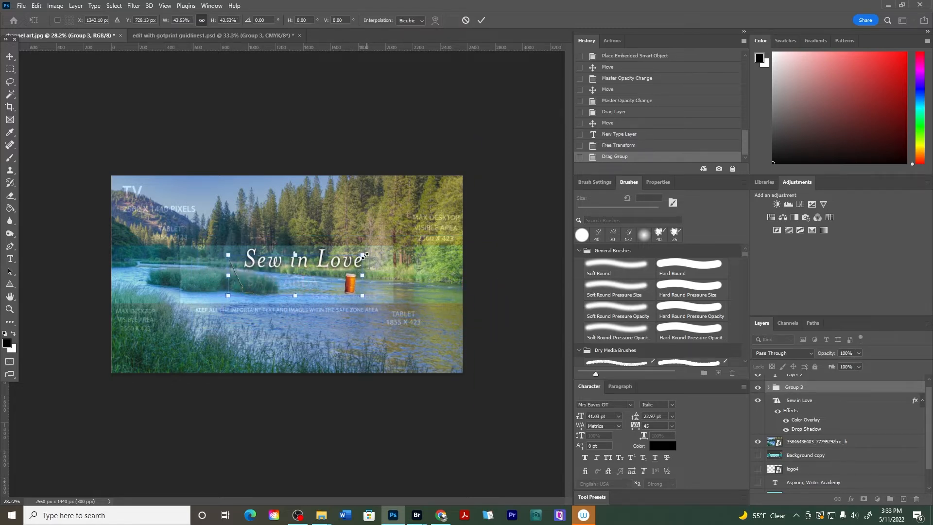
left_click_drag(365, 254, 388, 248)
left_click_drag(365, 284, 385, 259)
key("Return")
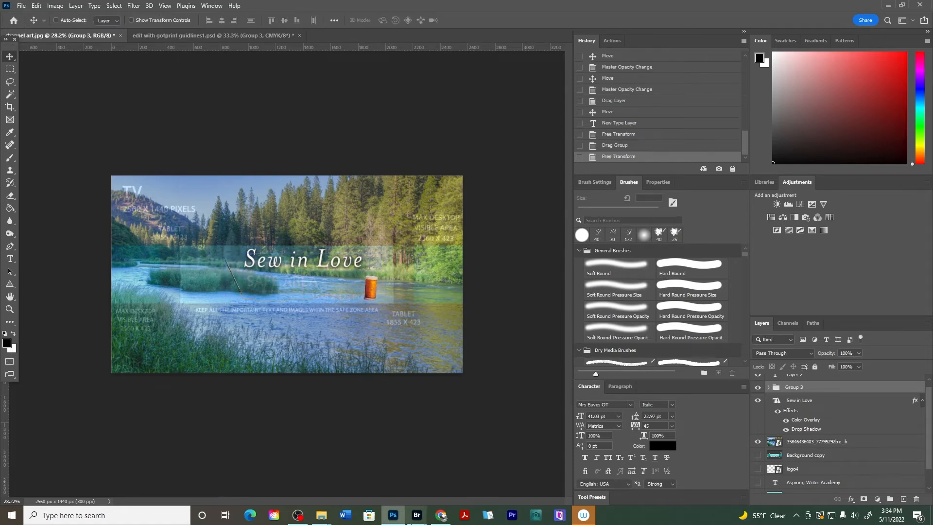
Try placing the smaller logo 6 image from Bridge into the channel art and revert it in History
mouse_move(416, 511)
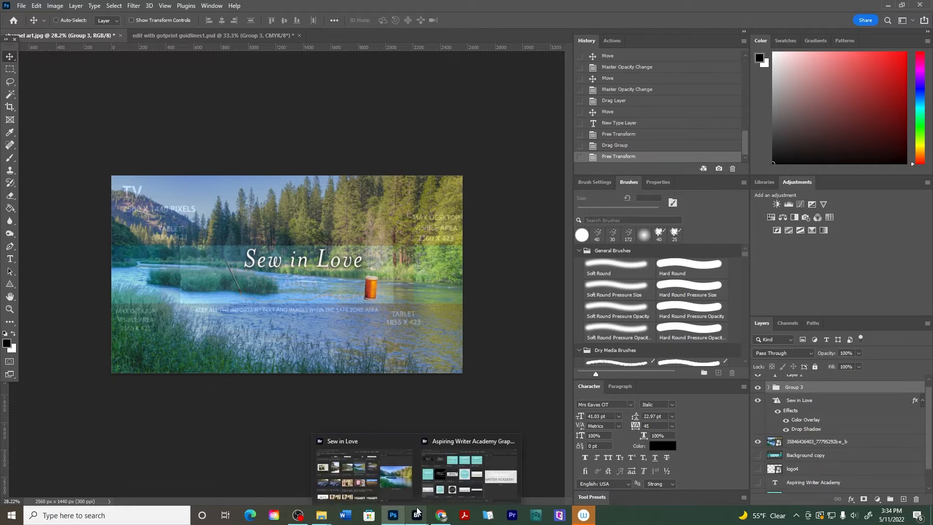
left_click(469, 469)
left_click(193, 390)
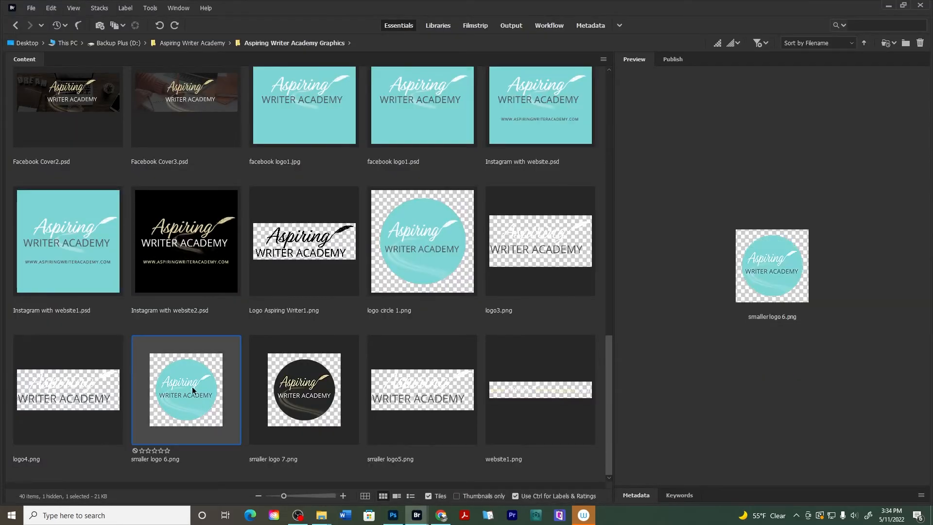
left_click_drag(181, 395, 209, 309)
left_click_drag(286, 260, 181, 265)
left_click(10, 57)
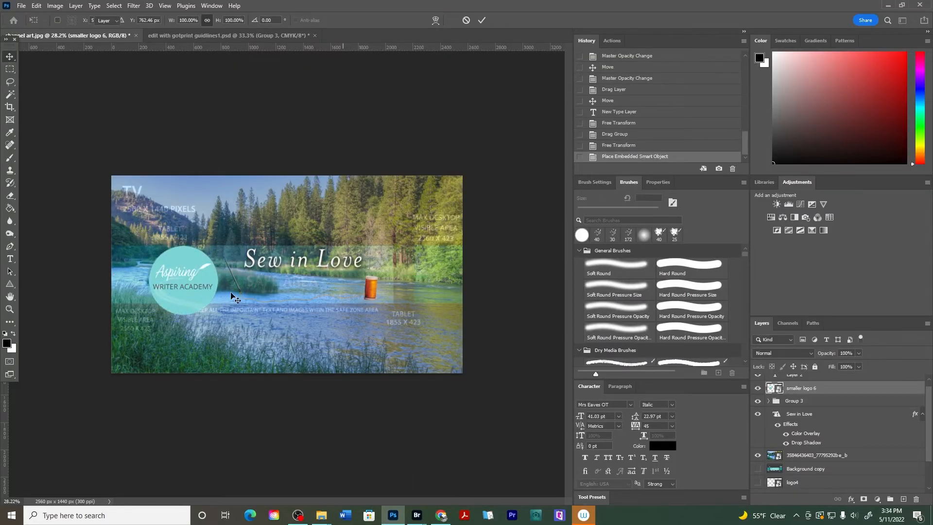
left_click(617, 145)
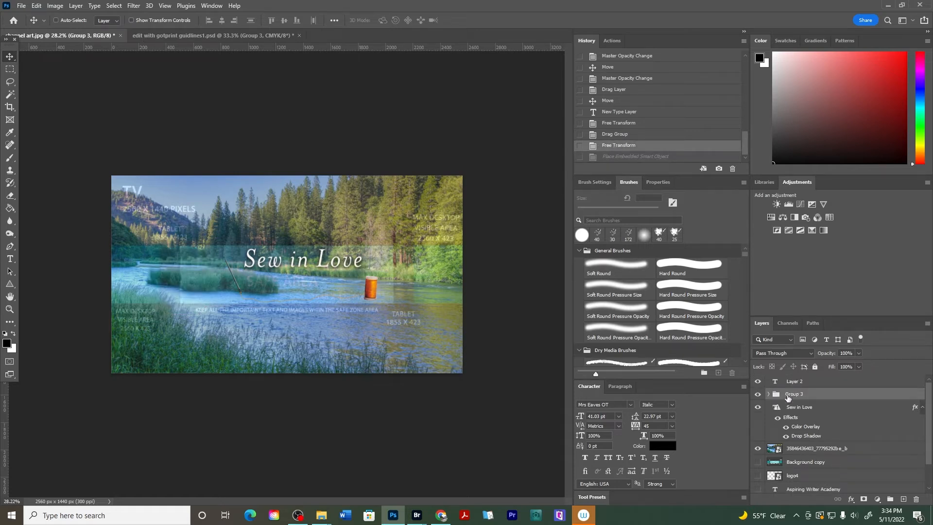
Place the 1571536179.png book mockup from Bridge, scale it to about 43% and set it left of the title
mouse_move(417, 519)
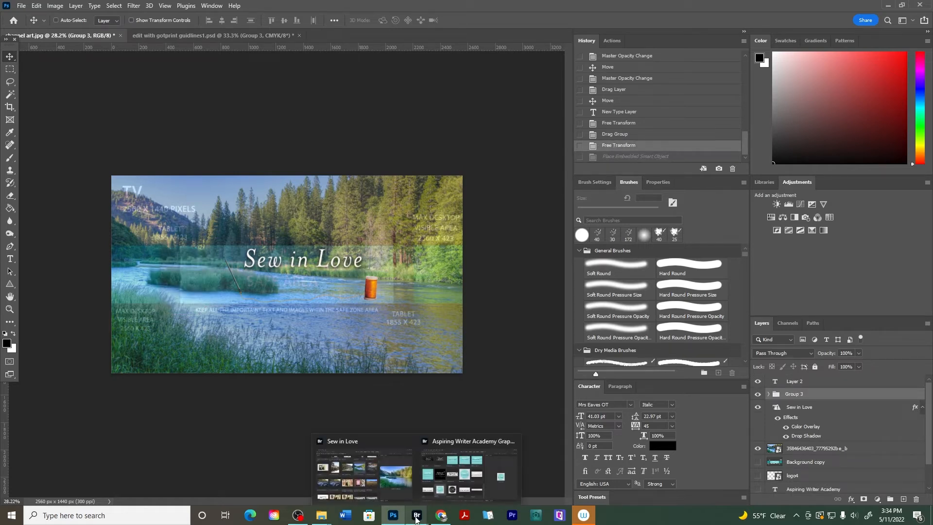
left_click(355, 479)
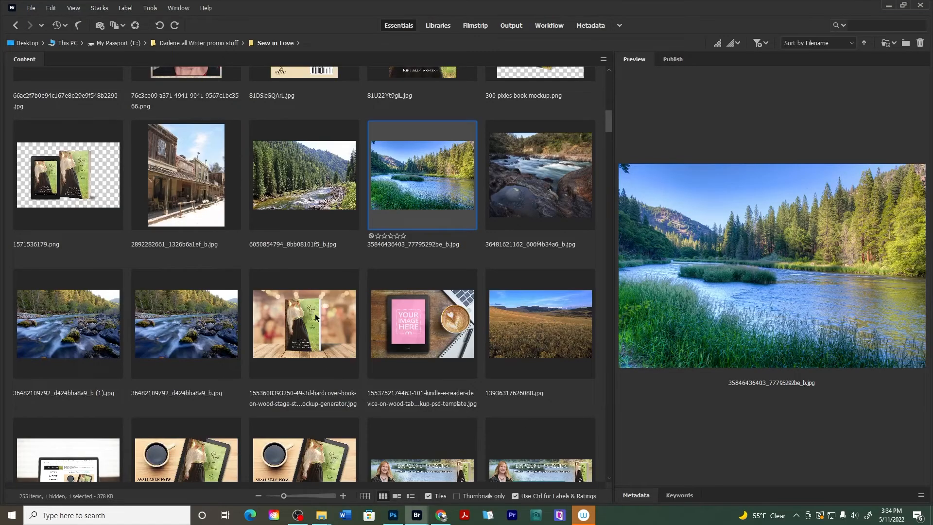
left_click(82, 193)
scroll(75, 197, "up", 3)
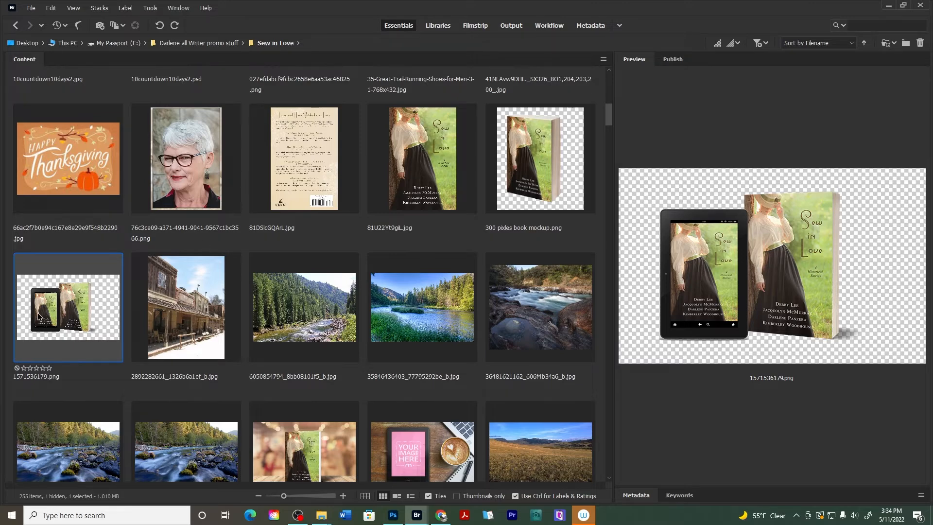
left_click_drag(67, 313, 212, 270)
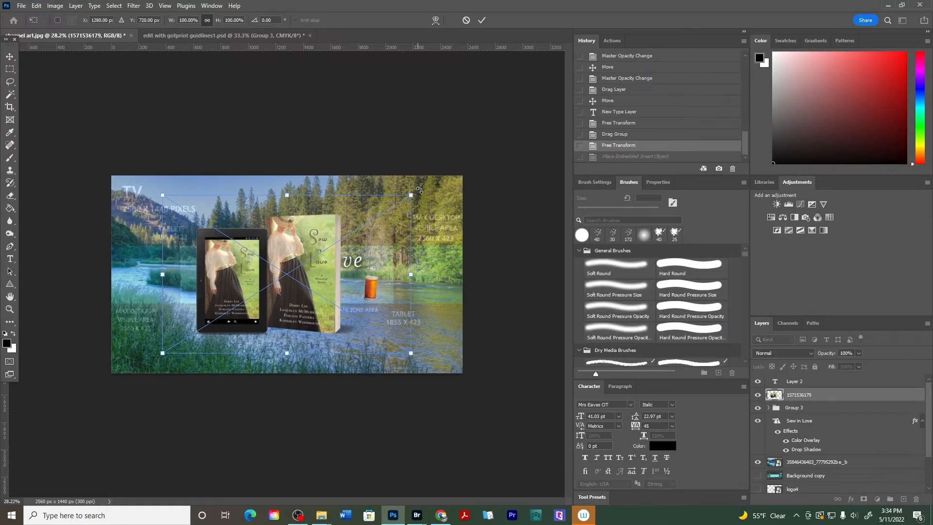
left_click_drag(410, 196, 270, 289)
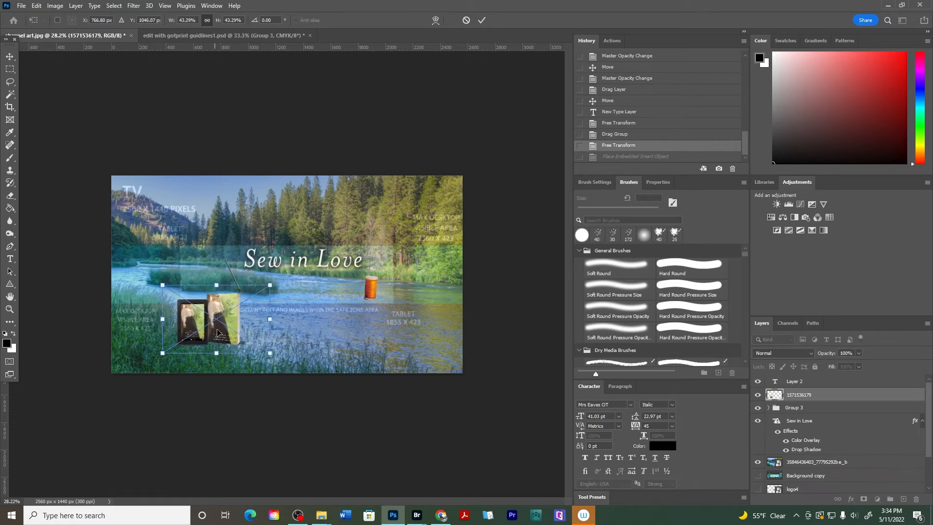
left_click_drag(216, 334, 217, 295)
key("Return")
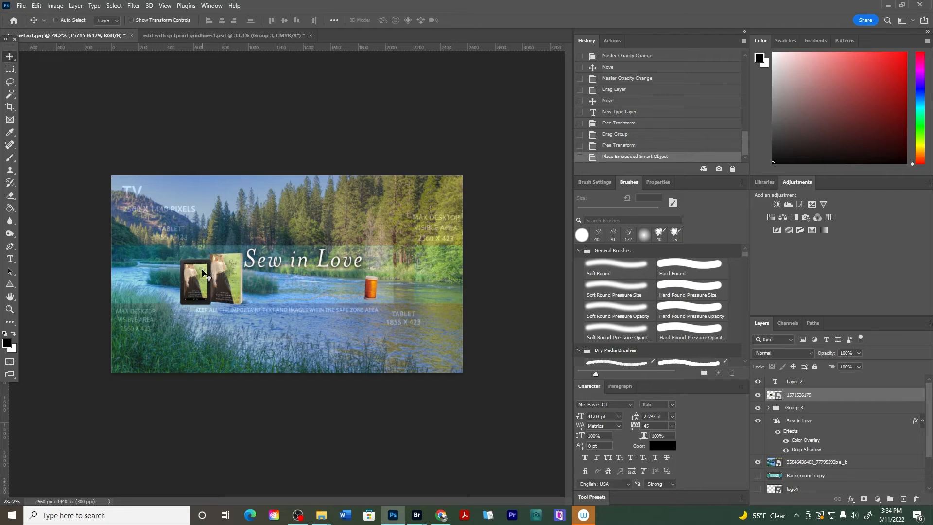
Nudge the book mockup slightly to the right
scroll(192, 267, "up", 6)
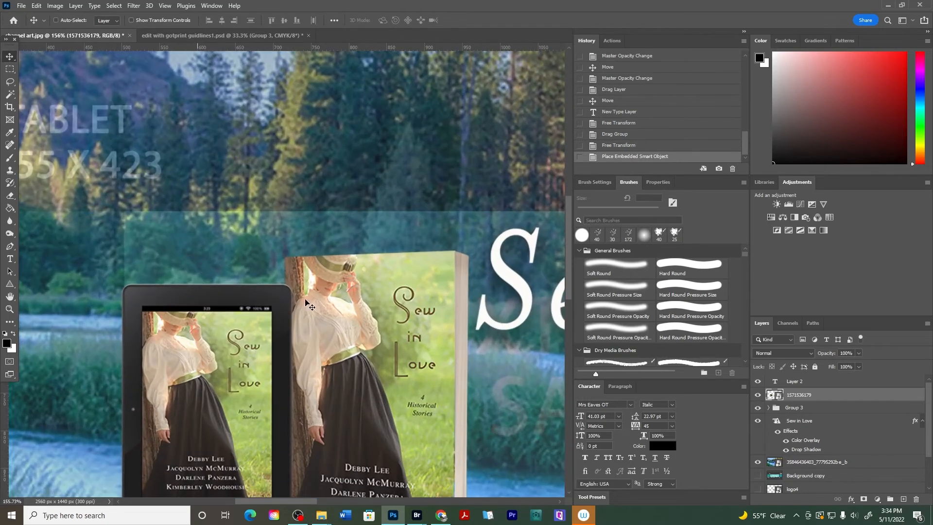
left_click_drag(249, 351, 261, 349)
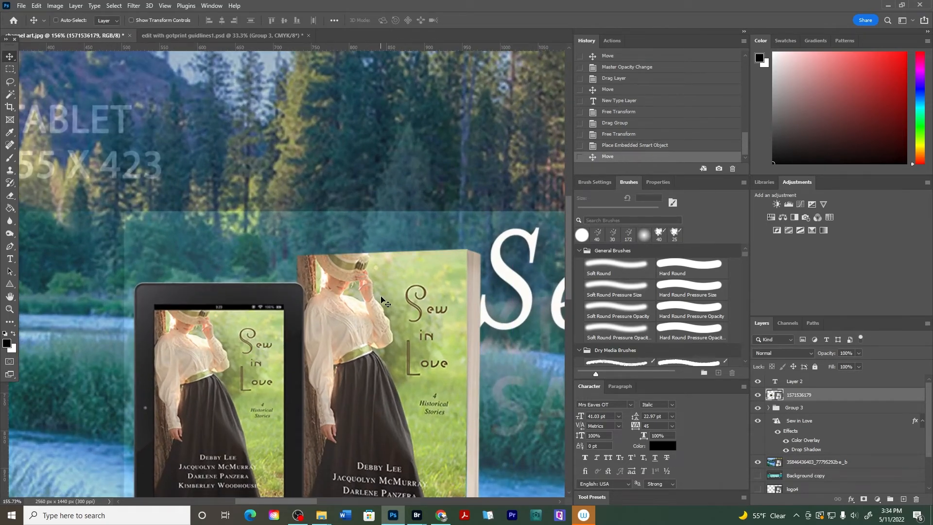
scroll(389, 282, "down", 5)
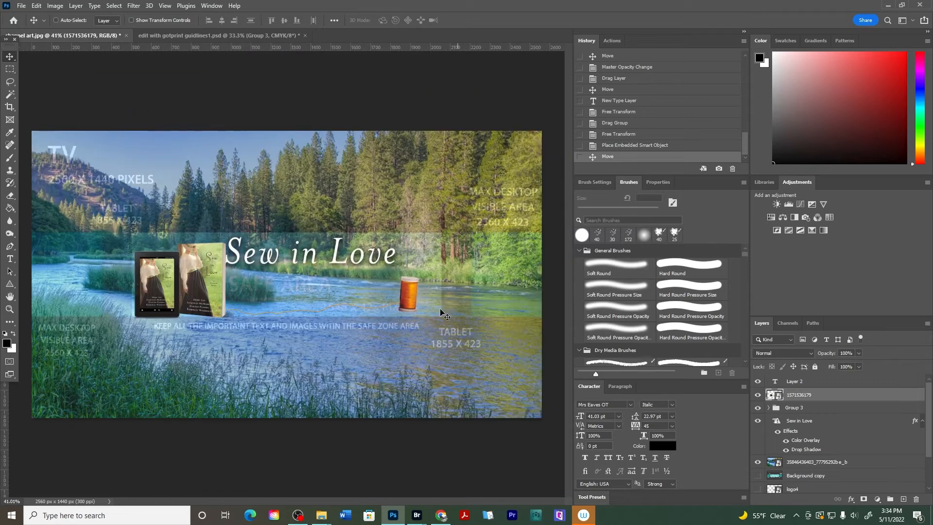
Move the sewing group above the book mockup layer, scale it to about 87% and shift it slightly down-right
left_click(799, 408)
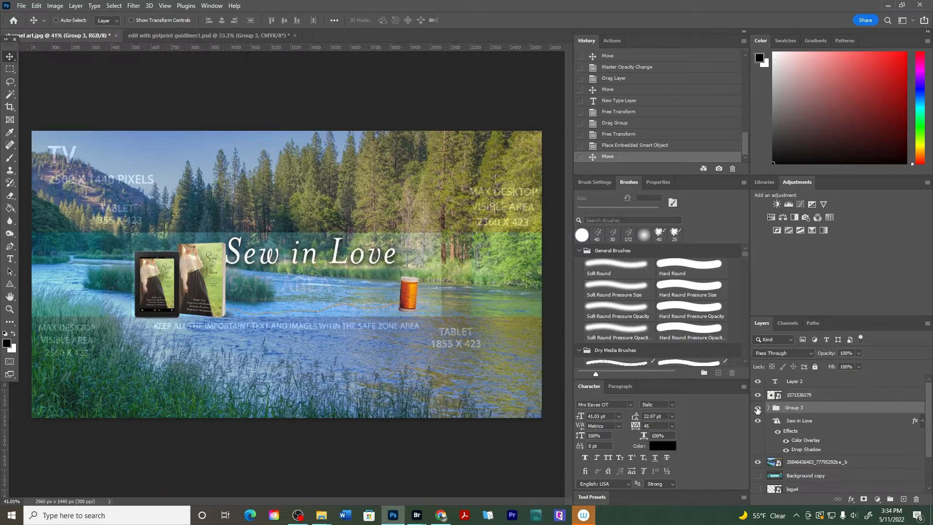
left_click_drag(808, 409, 799, 388)
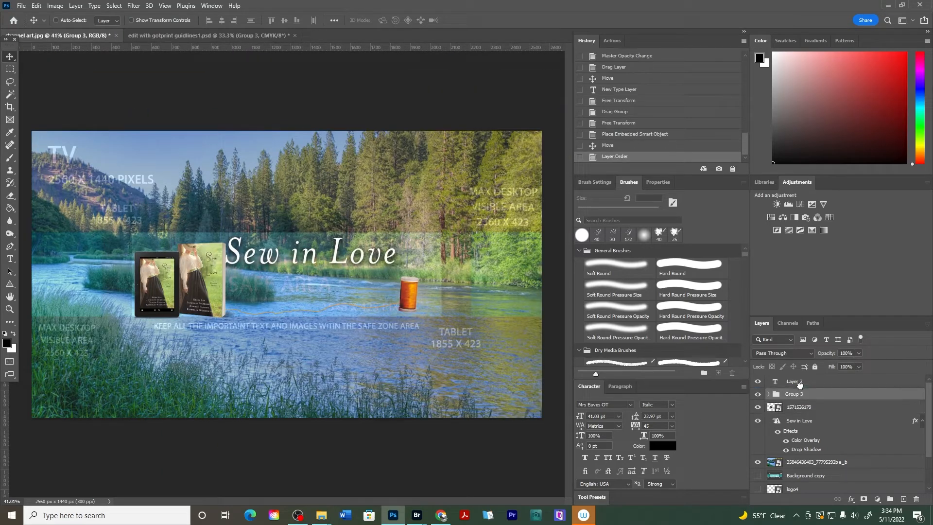
key("ctrl+t")
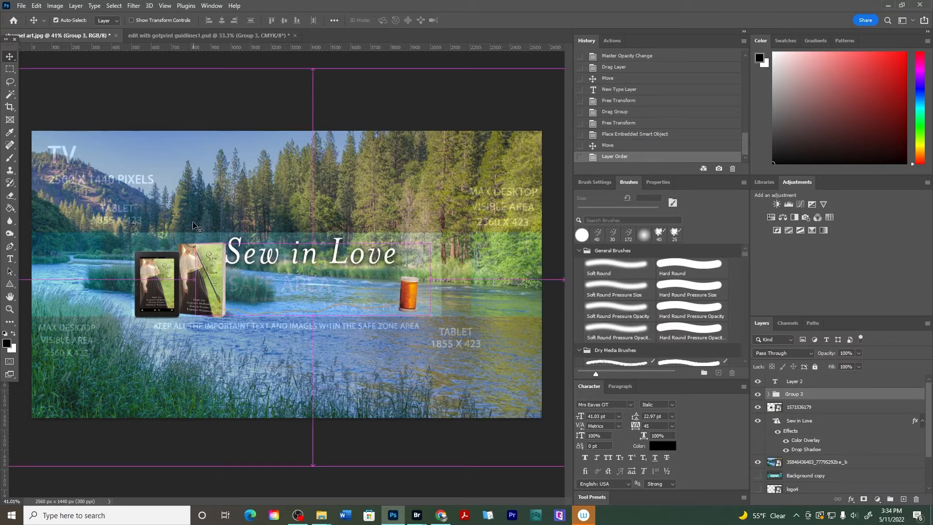
left_click_drag(193, 244, 227, 253)
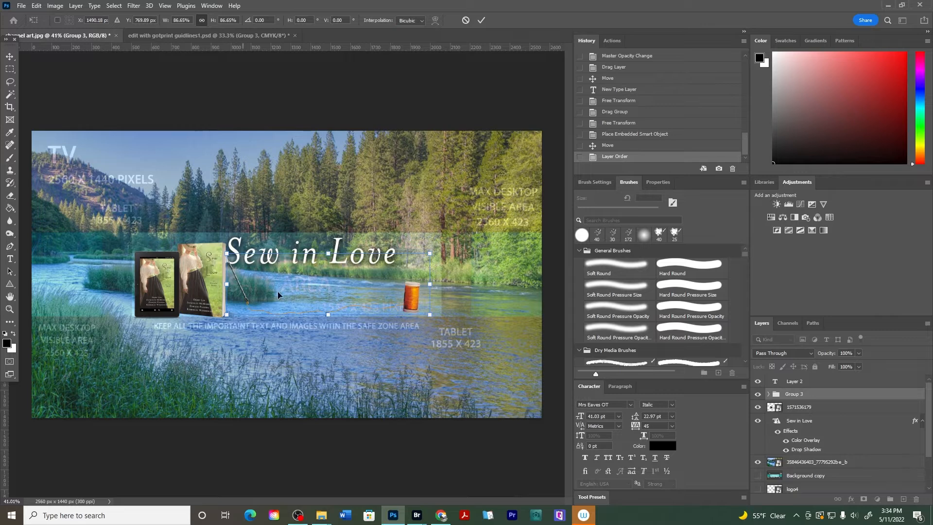
left_click_drag(412, 285, 417, 293)
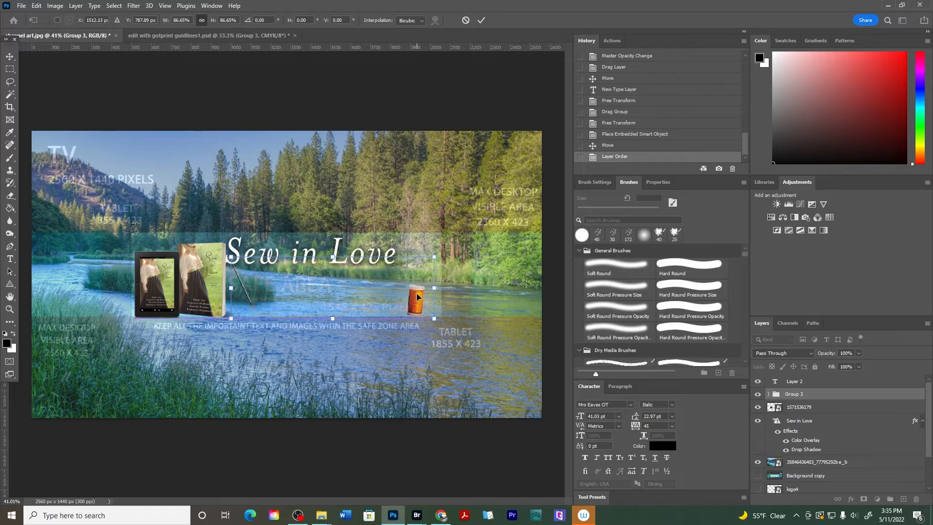
key("Return")
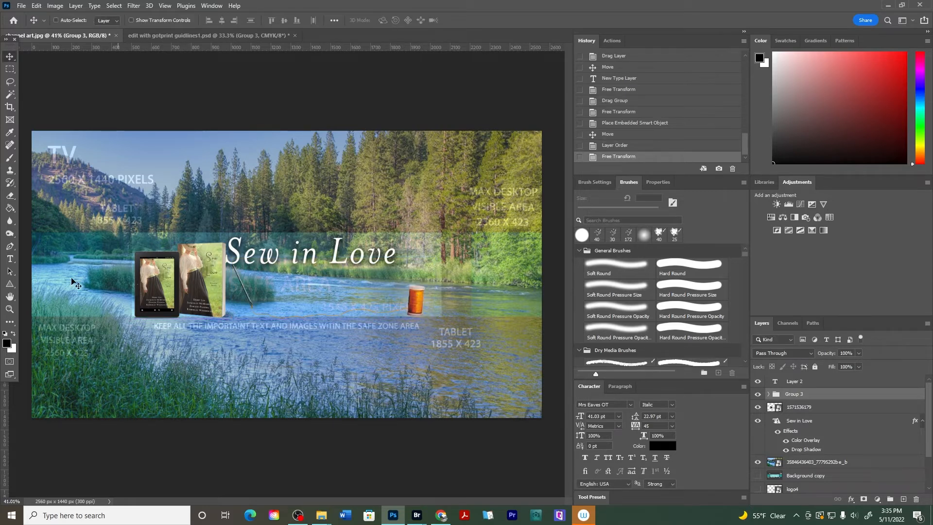
Try reducing the Sew in Love title's font size to 46 pt, then revert it in History
left_click(9, 259)
left_click(384, 251)
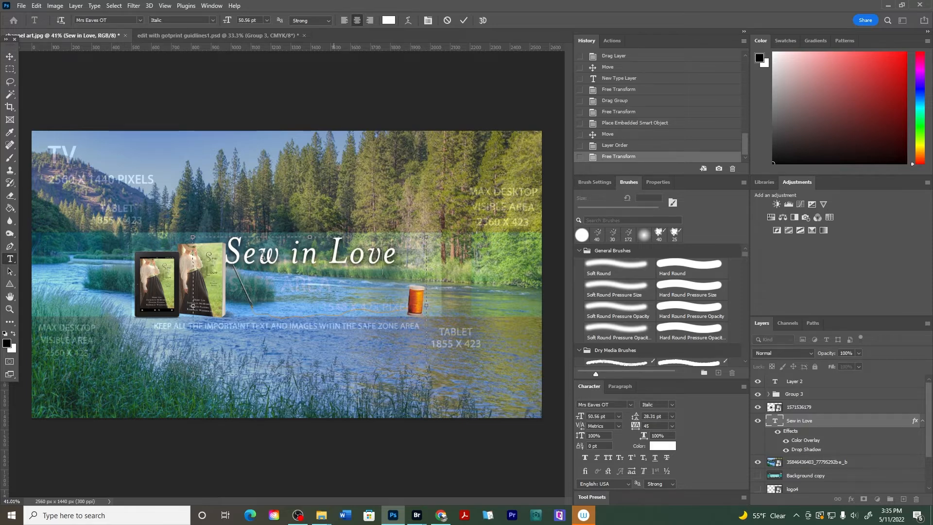
left_click_drag(344, 254, 243, 249)
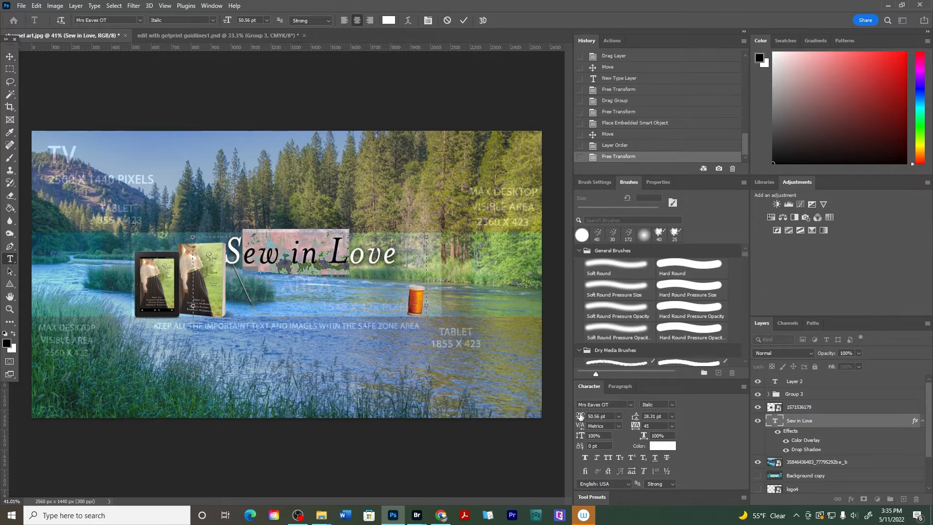
left_click_drag(417, 248, 250, 259)
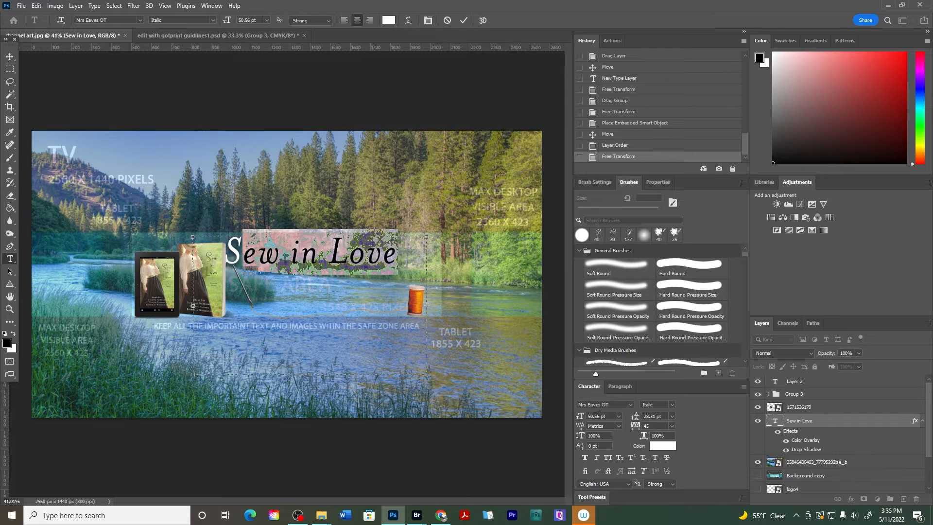
left_click_drag(582, 417, 580, 417)
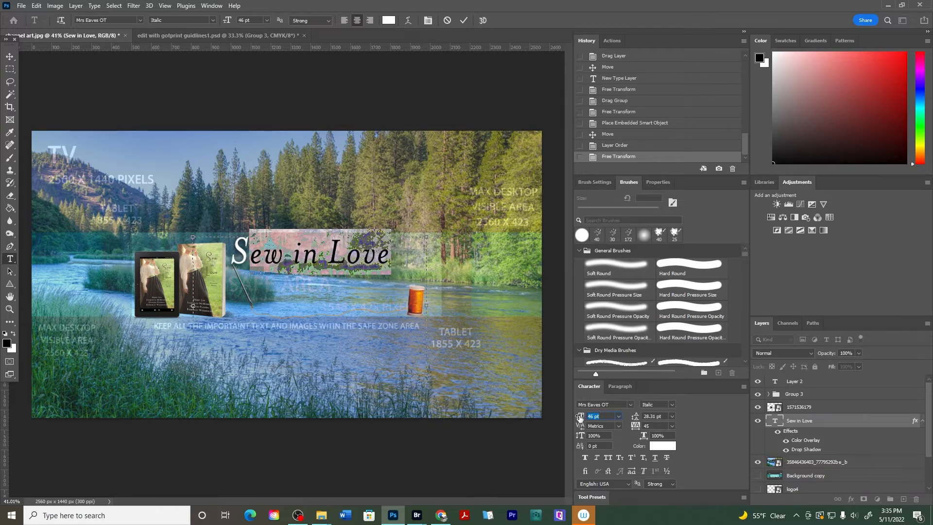
left_click(9, 54)
left_click(600, 146)
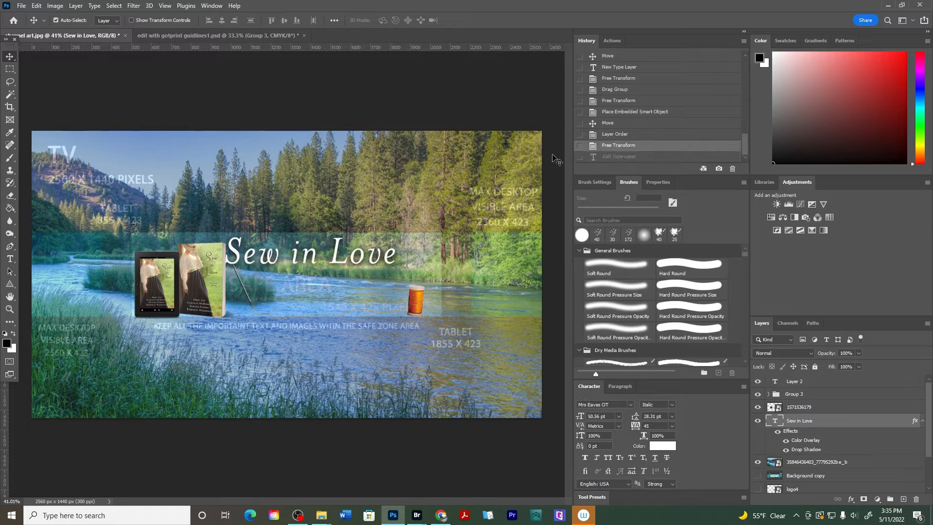
Scale the Sew in Love title down, move it to the right and nudge it slightly upward
key("ctrl+t")
left_click_drag(191, 230, 223, 248)
left_click_drag(329, 284, 344, 272)
key("Return")
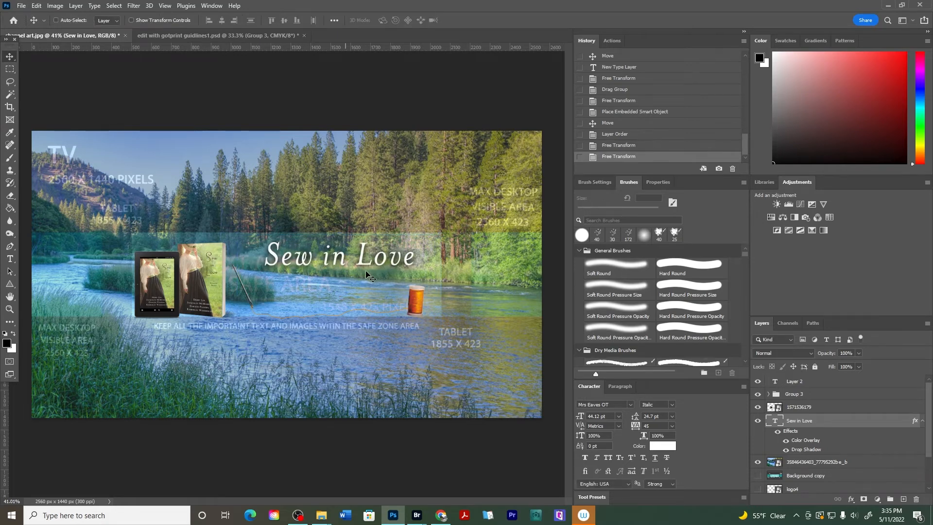
key("shift+Up")
key("shift+Up")
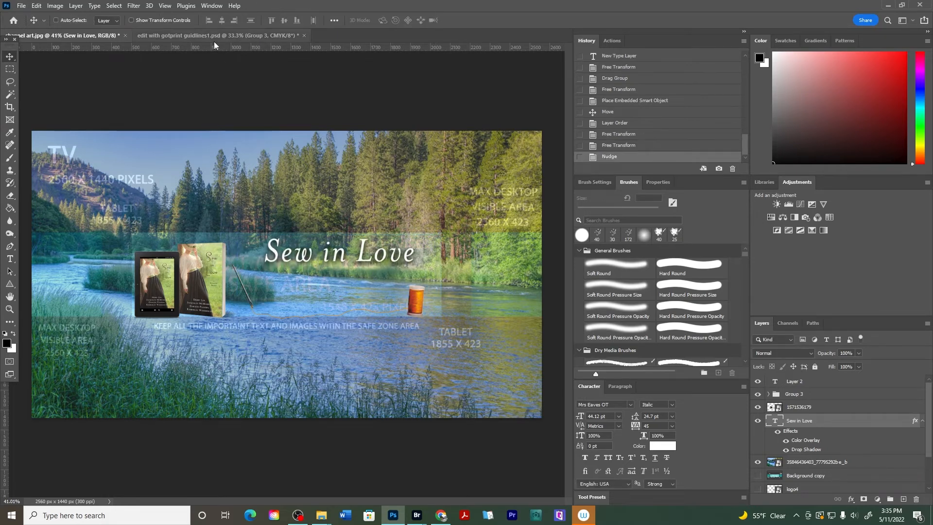
Copy the '4 Historical Stories of Love Stitched into Broken Lives' subtitle from the print banner into the channel art below the title
left_click(203, 35)
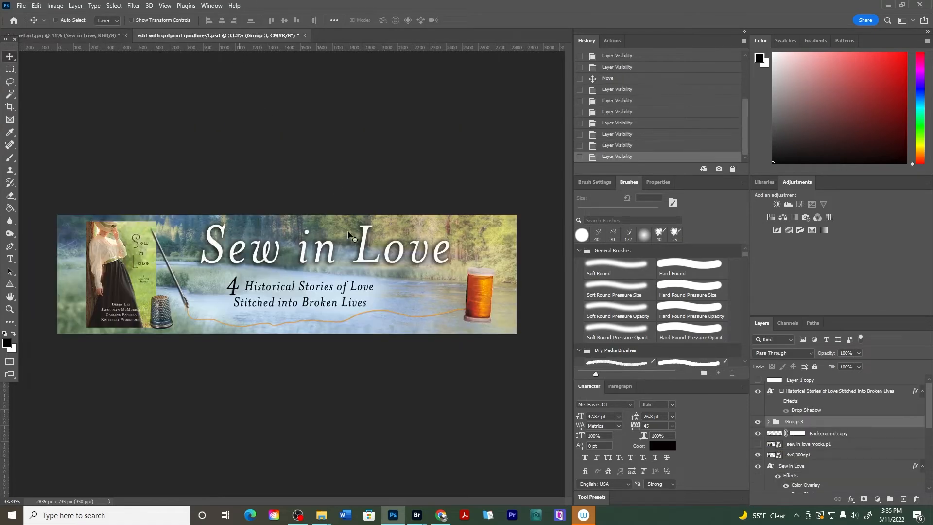
left_click(10, 258)
left_click(267, 286)
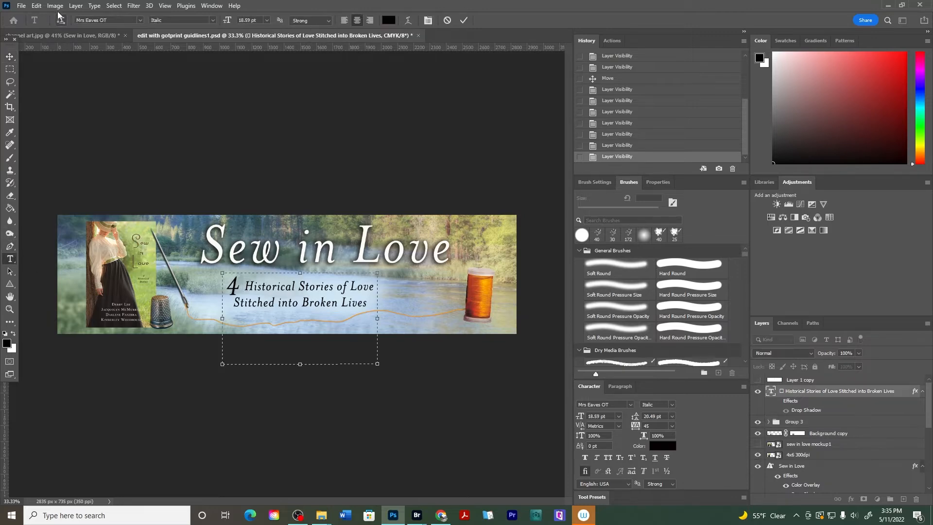
left_click(9, 57)
left_click_drag(270, 295, 253, 264)
left_click_drag(332, 281, 331, 304)
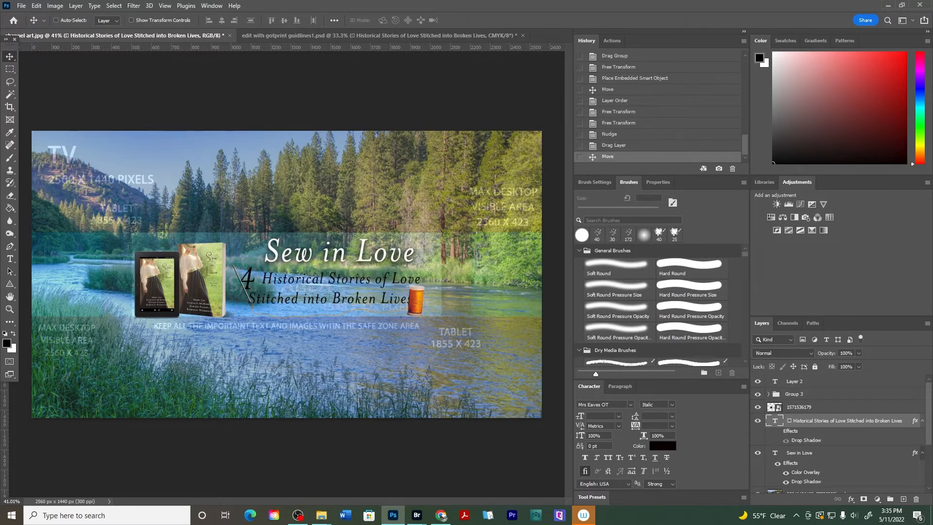
Draw a new 33 pt text box below the safe area, then hide its placeholder text layer
left_click(10, 259)
left_click_drag(224, 335, 484, 403)
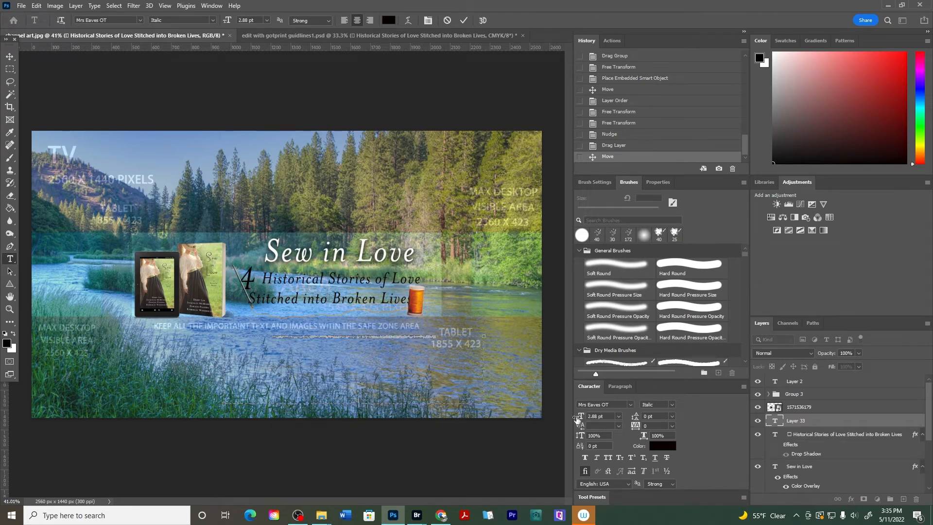
left_click_drag(577, 419, 638, 428)
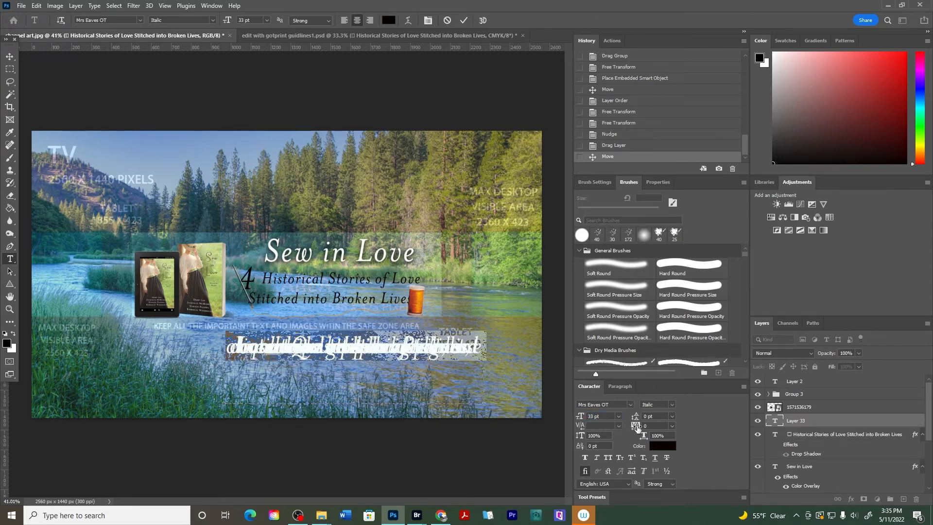
left_click(671, 416)
left_click(665, 293)
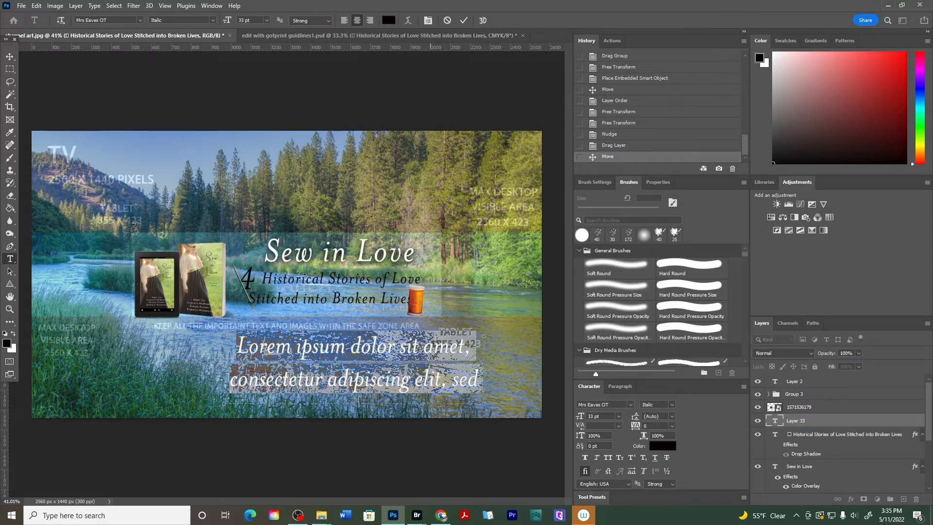
left_click(10, 57)
left_click(757, 420)
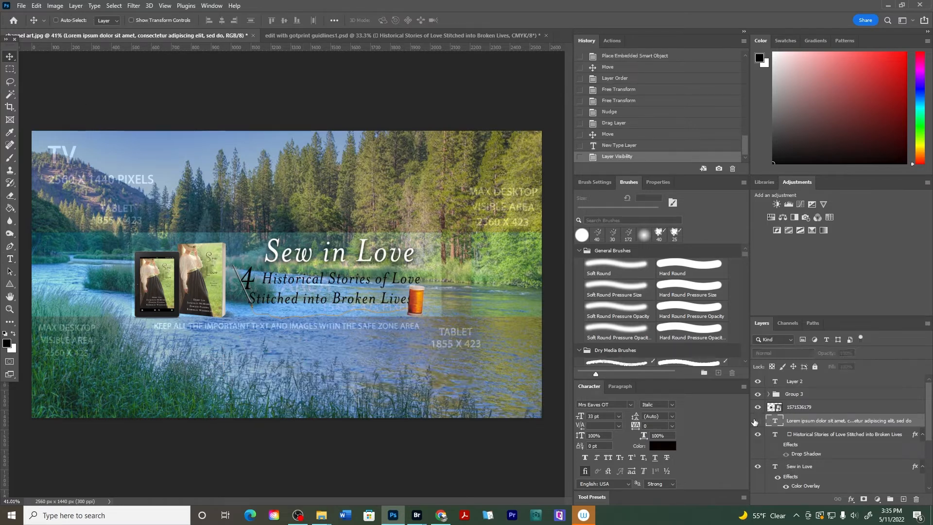
Scale the subtitle to about 67% and center it under the title, nudging it down and left
left_click(10, 259)
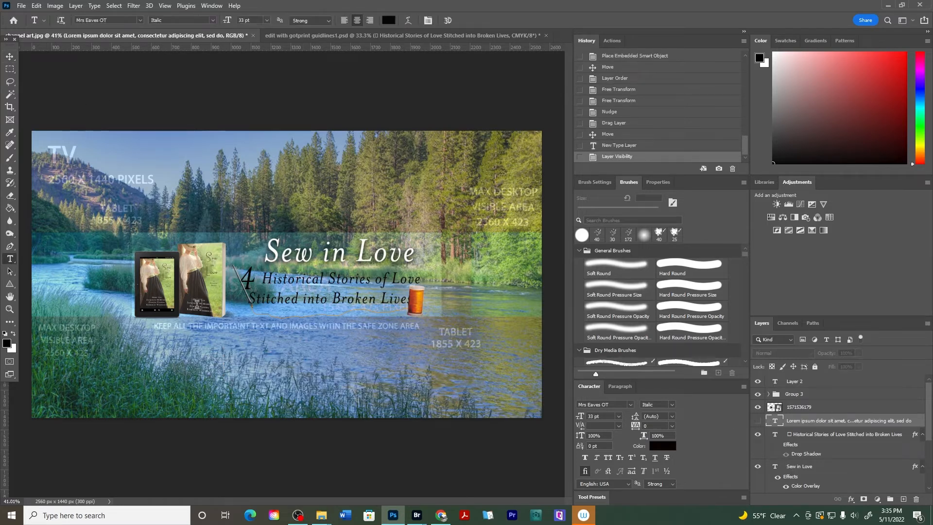
left_click(325, 289)
left_click(10, 56)
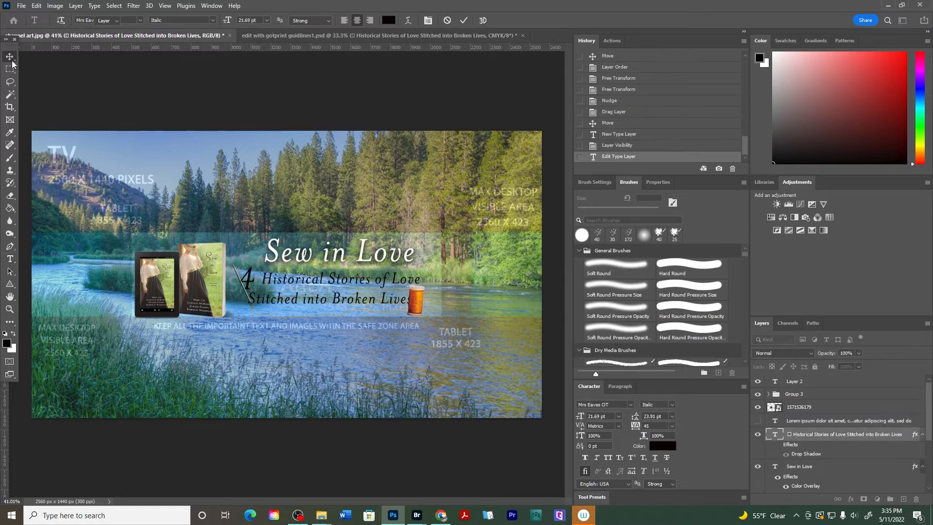
key("ctrl+t")
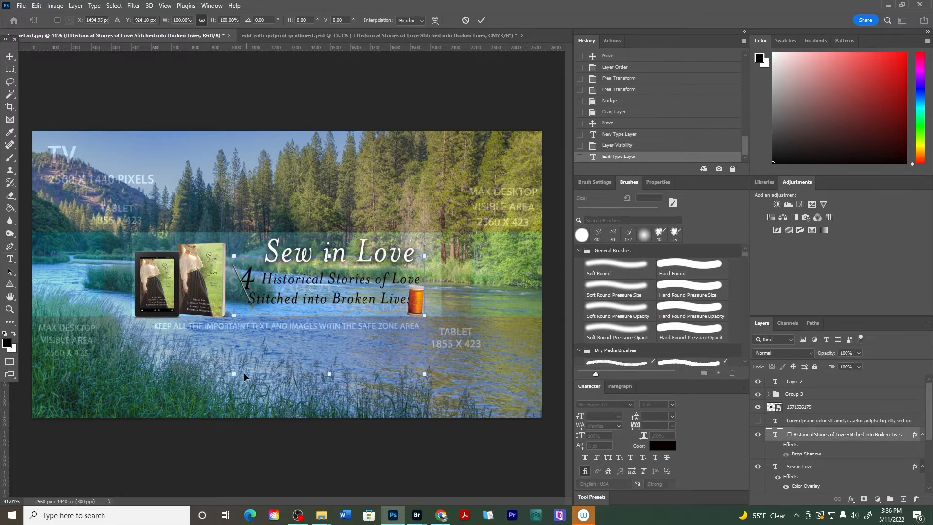
left_click_drag(234, 377, 291, 338)
left_click_drag(330, 286, 324, 294)
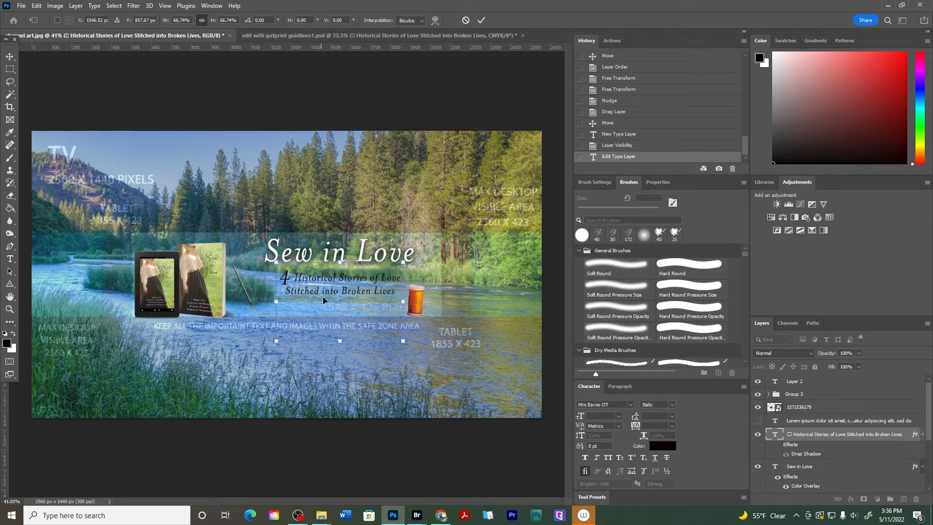
key("Return")
key("shift+Down")
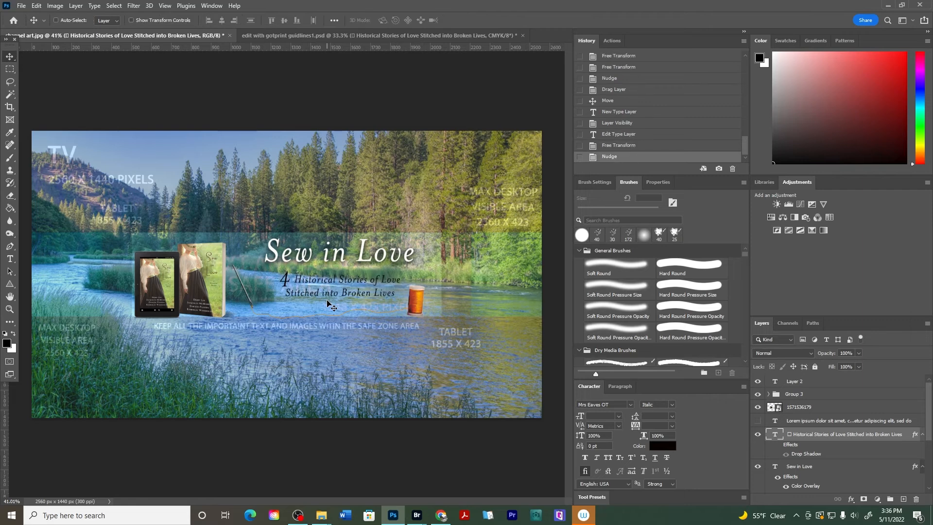
key("shift+Left")
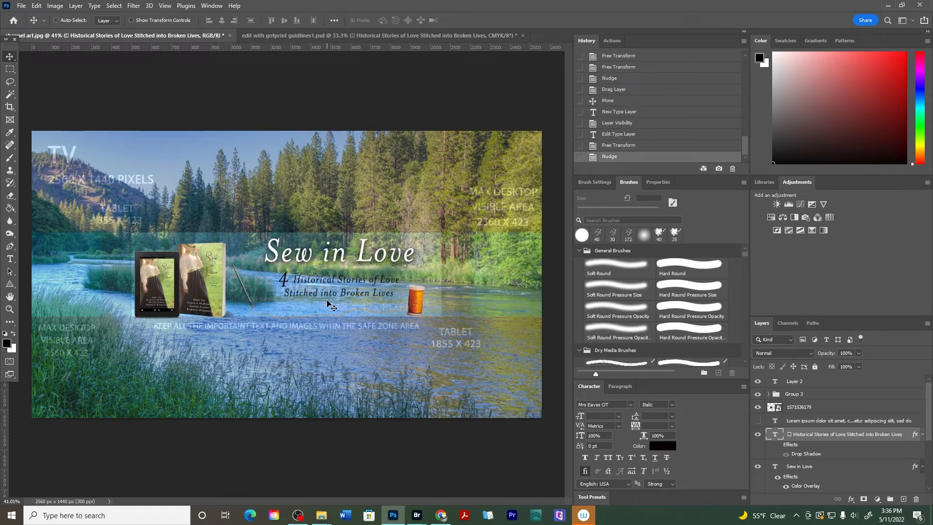
Set the river photo layer's opacity to 56%
scroll(838, 412, "down", 3)
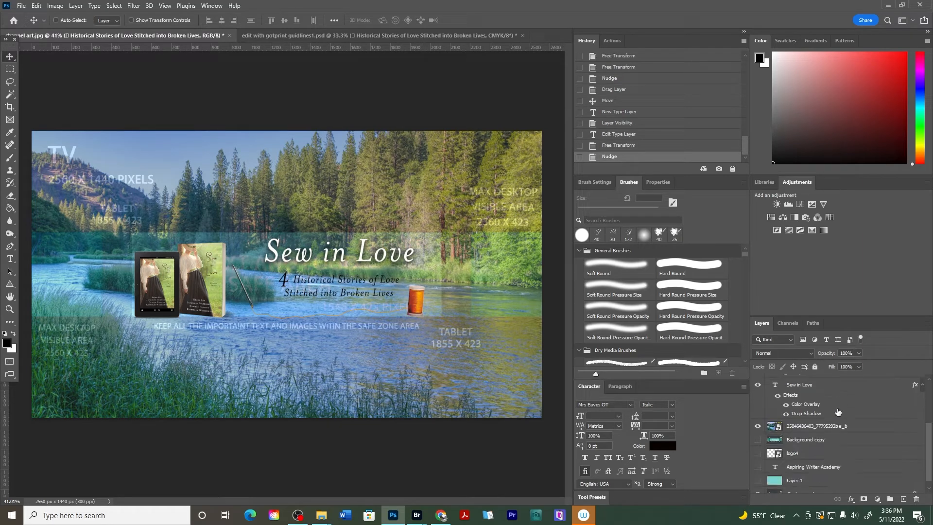
left_click(801, 427)
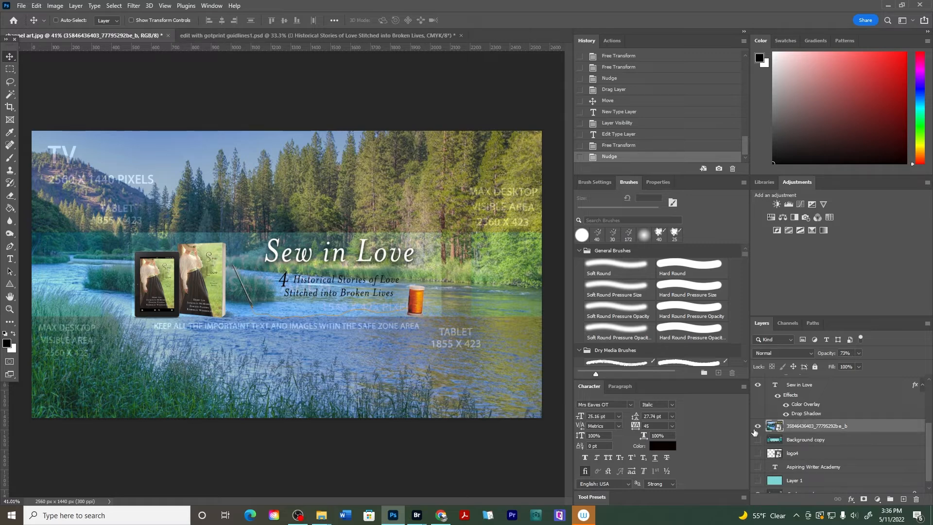
left_click_drag(825, 357, 904, 356)
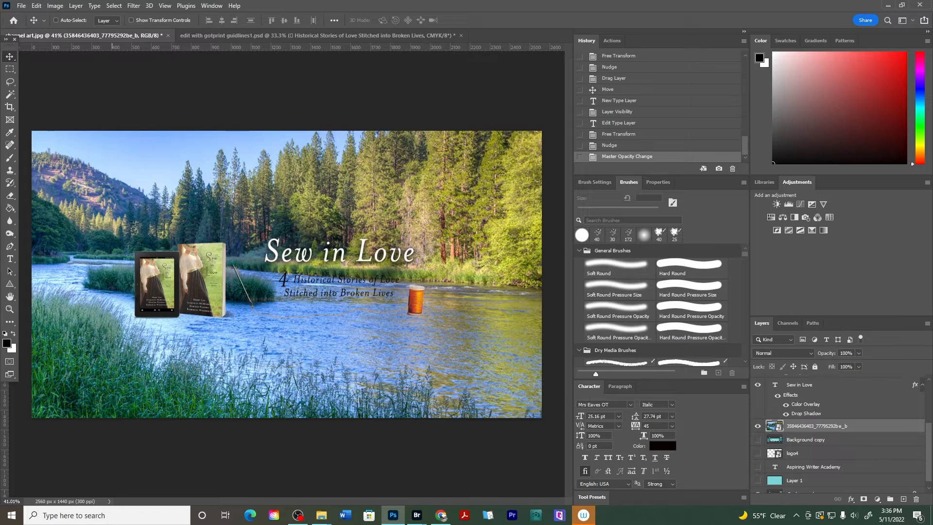
left_click(830, 353)
left_click_drag(830, 354, 808, 360)
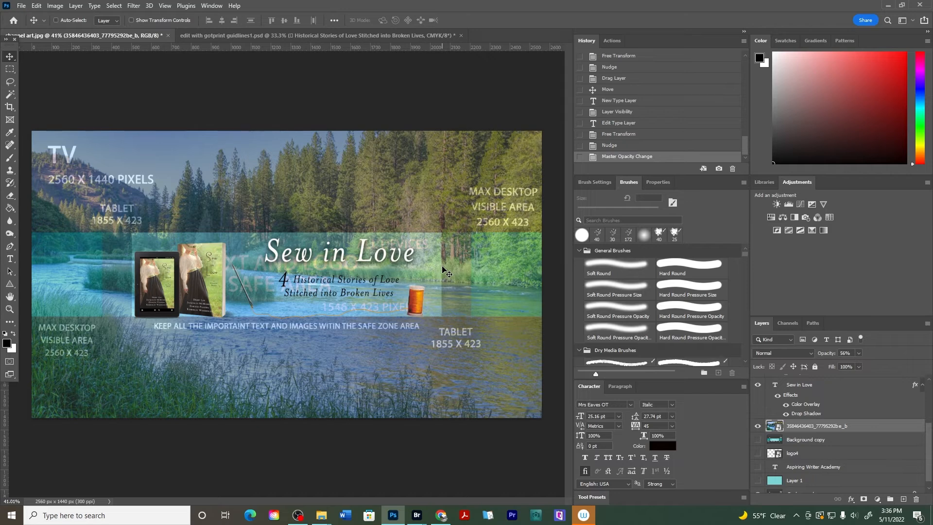
Copy the thimble Background copy layer from the print banner into the channel art beside the needle
left_click(298, 37)
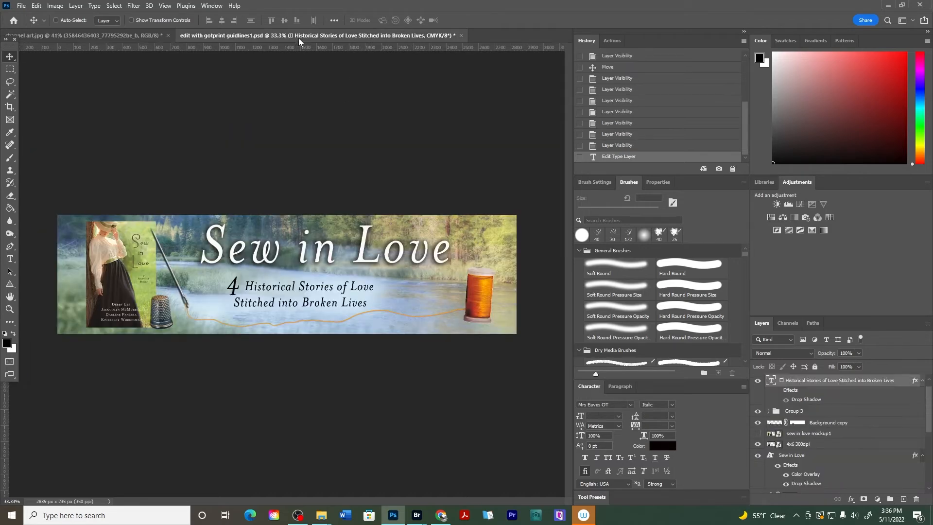
left_click(807, 424)
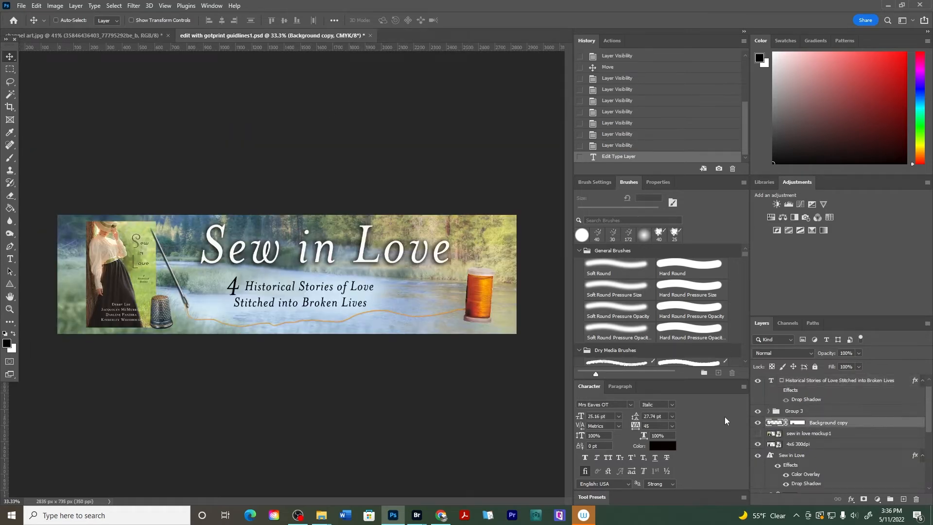
left_click(758, 423)
left_click(757, 422)
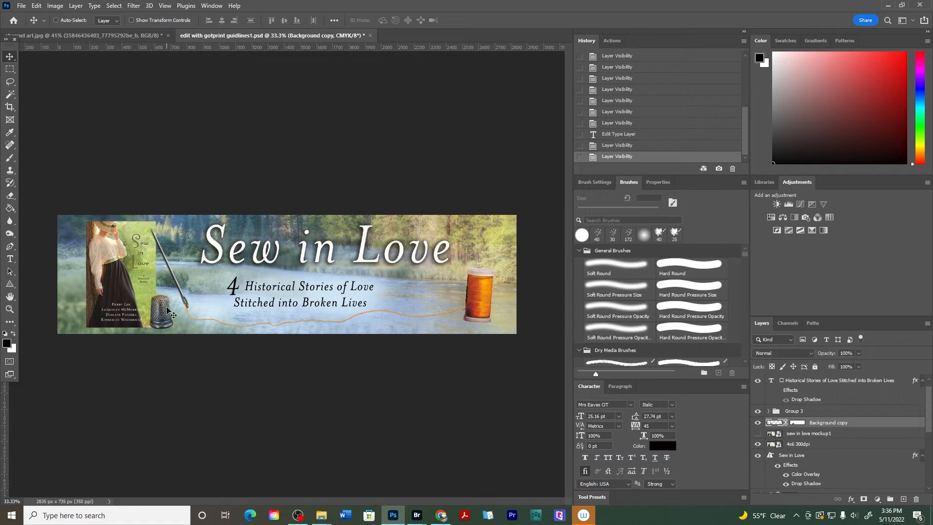
left_click(97, 35)
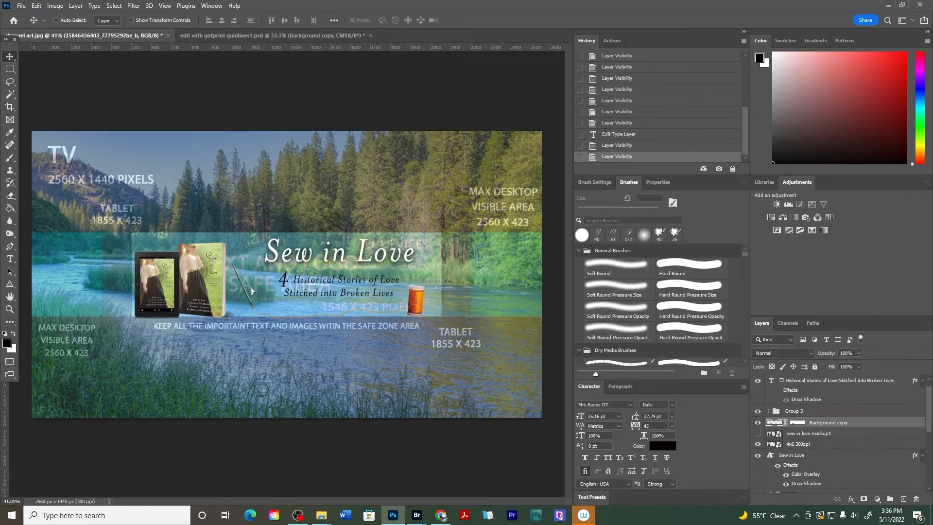
left_click_drag(252, 287, 235, 295)
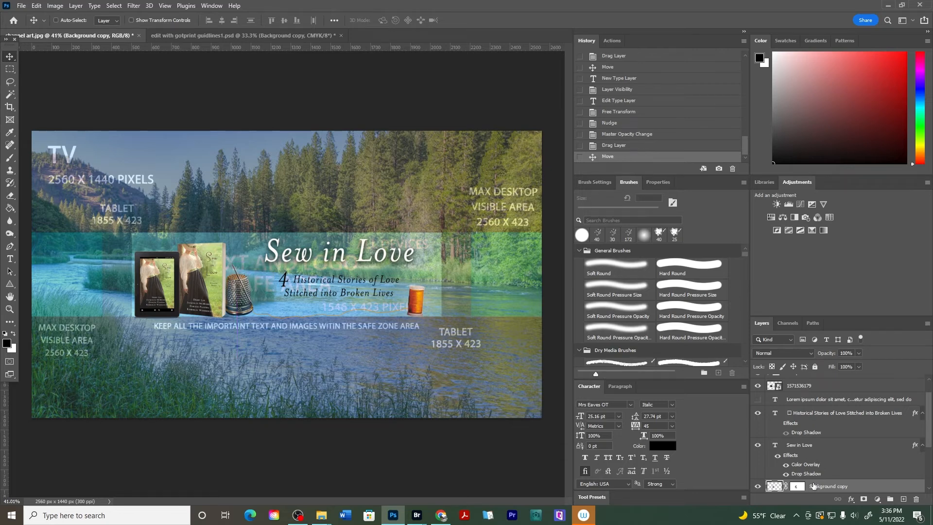
Move the thimble layer to the top of the layer stack and reposition it slightly down and left beside the book
left_click_drag(813, 486, 797, 378)
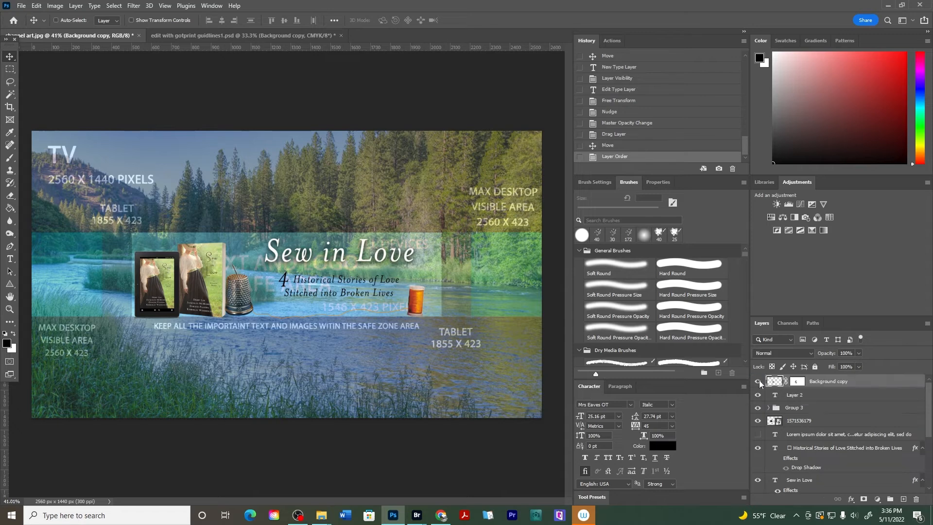
key("ctrl+t")
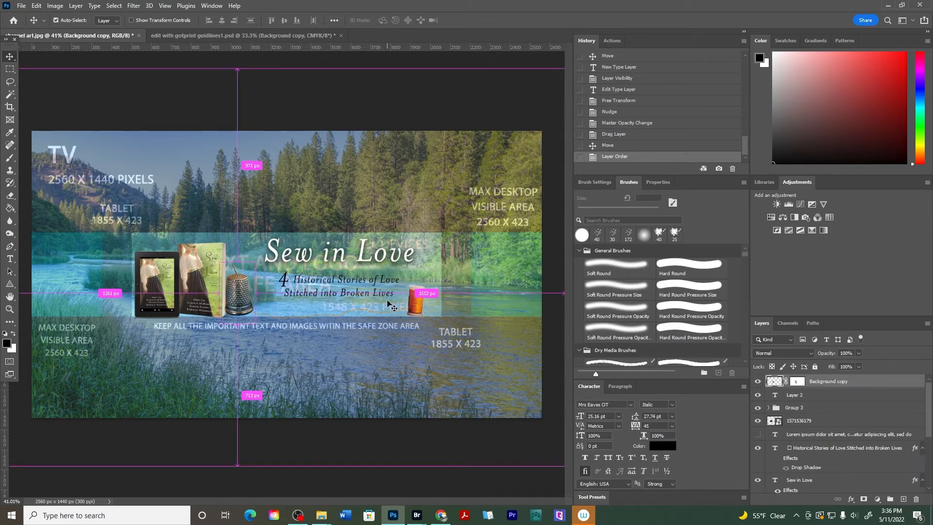
left_click_drag(255, 262, 240, 300)
key("Return")
Move the thimble layer back below Layer 2 and Group 3, and toggle Group 3's visibility to compare
scroll(240, 296, "up", 5)
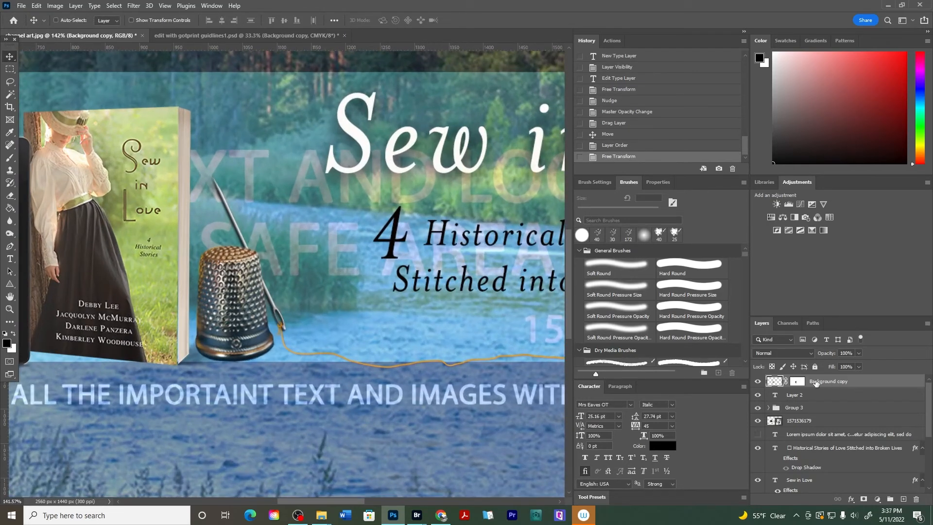
left_click_drag(816, 384, 796, 416)
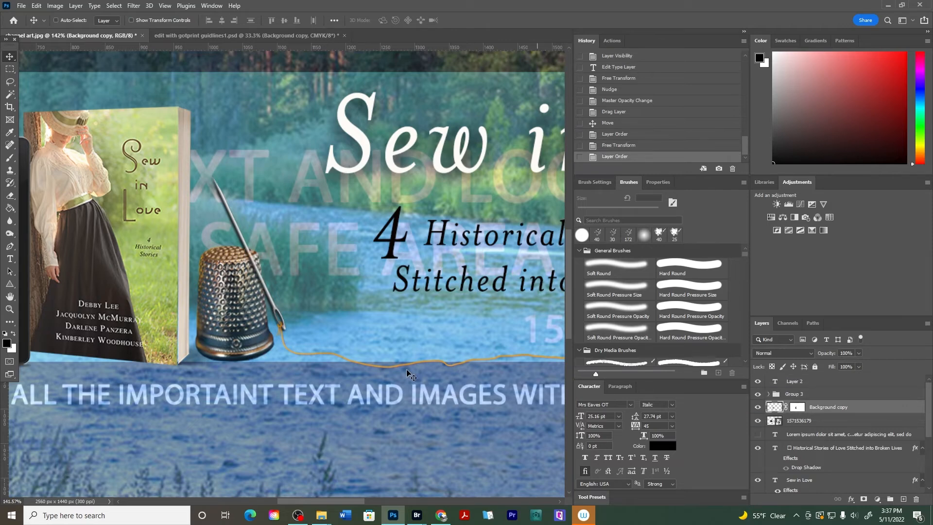
scroll(258, 316, "down", 3)
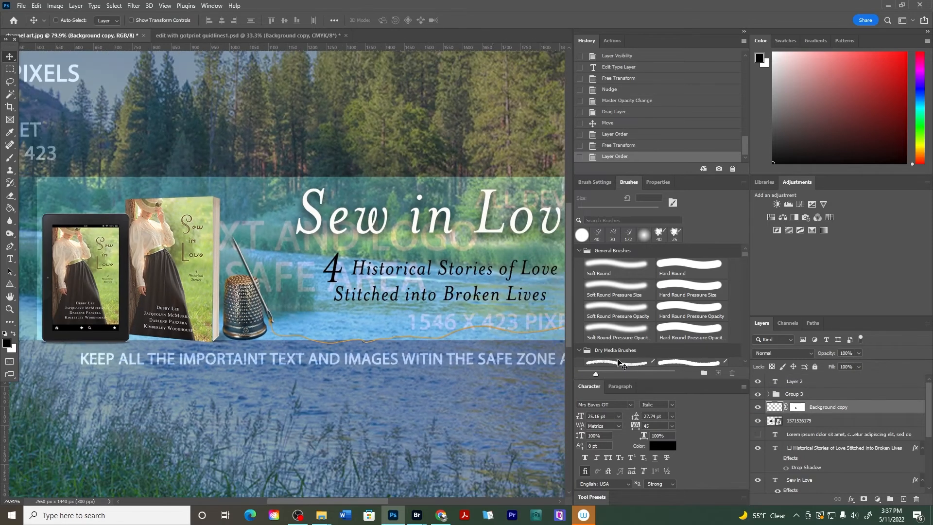
left_click(811, 421)
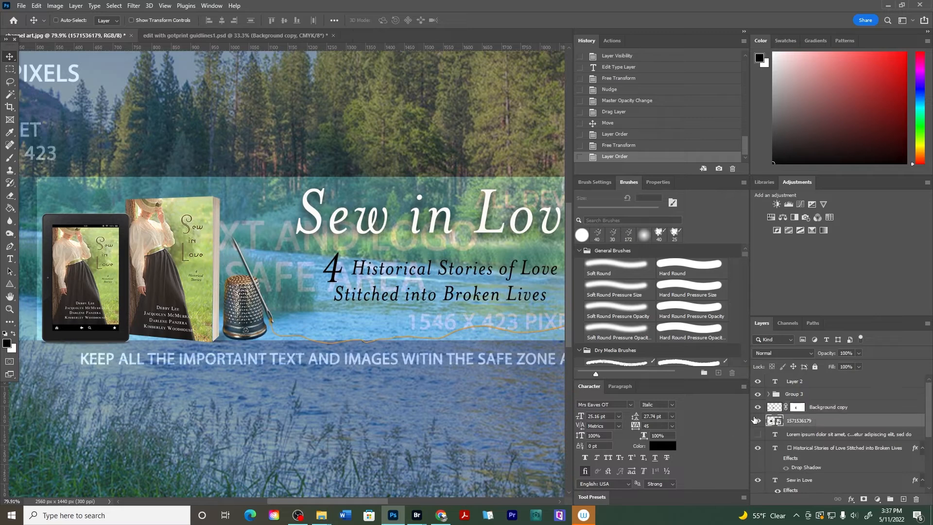
left_click(758, 394)
left_click(758, 395)
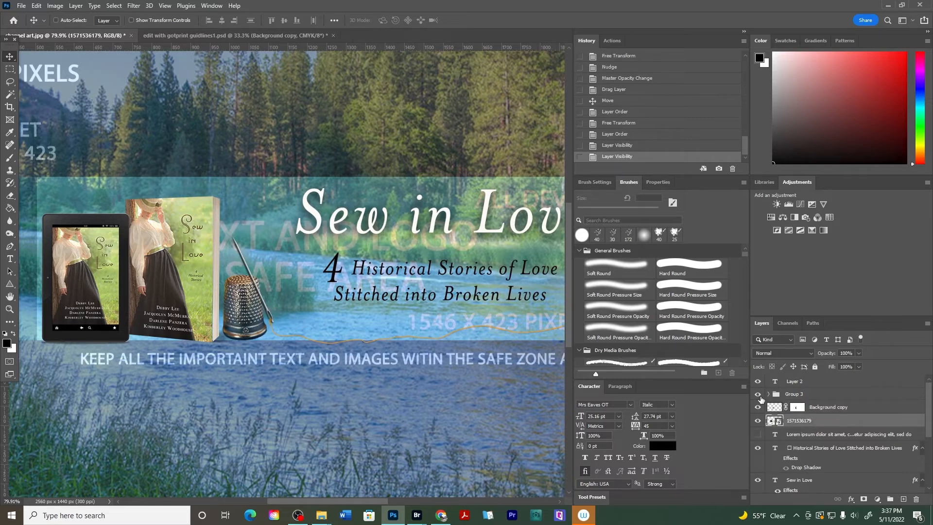
Scale the Group 3 sewing graphics to about 95% and shift them right under the subtitle
left_click(797, 395)
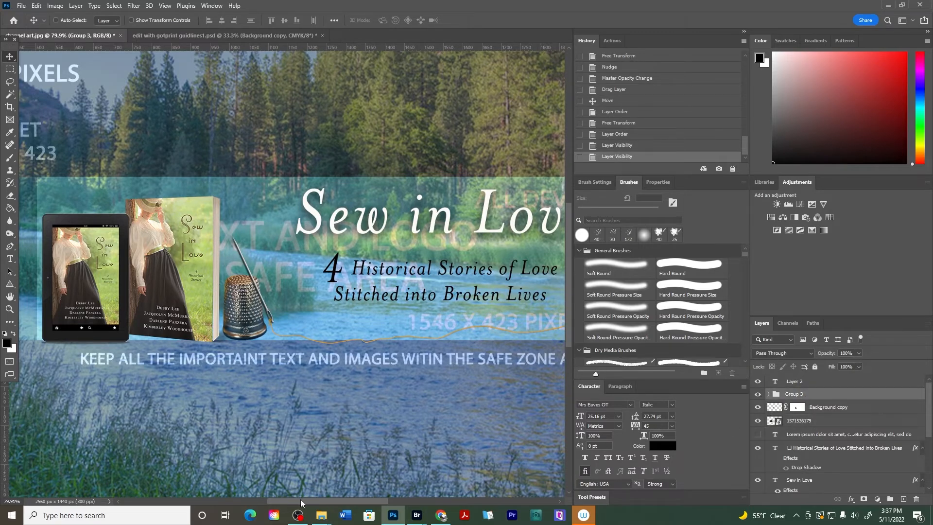
left_click_drag(300, 501, 321, 501)
key("ctrl+t")
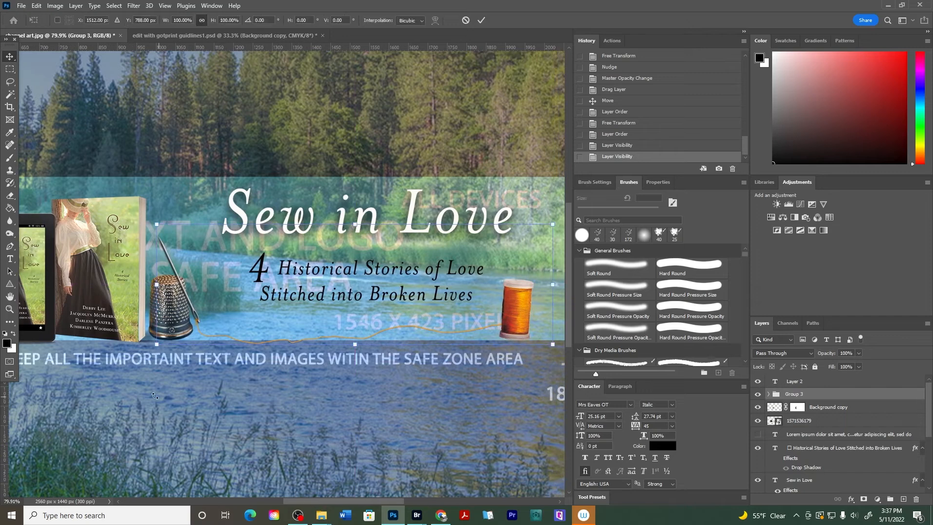
left_click_drag(156, 342, 177, 341)
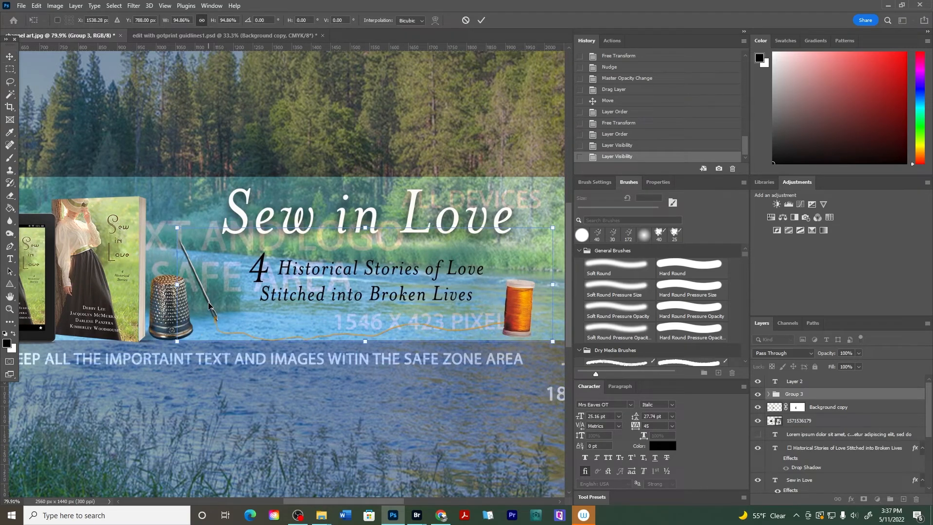
left_click_drag(208, 305, 207, 307)
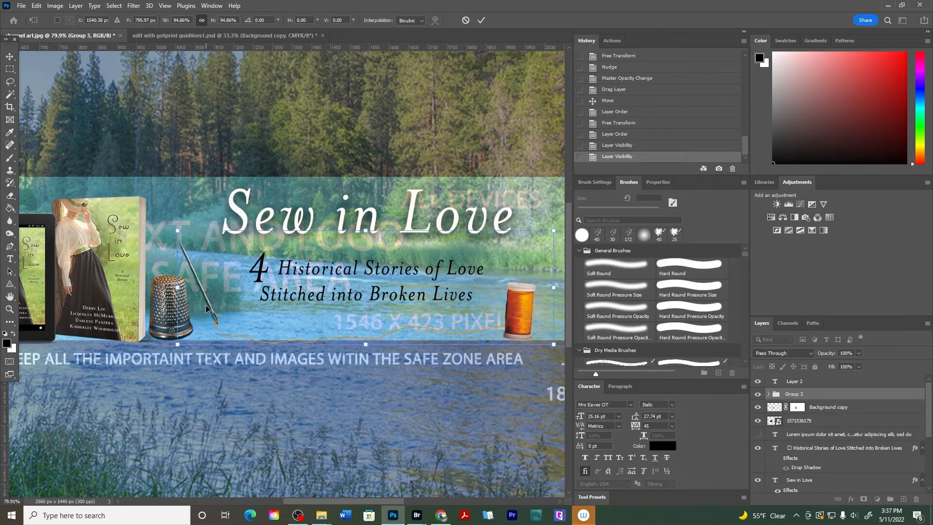
mouse_move(219, 306)
left_mouse_down()
mouse_move(234, 303)
mouse_move(217, 304)
mouse_move(226, 302)
left_mouse_up()
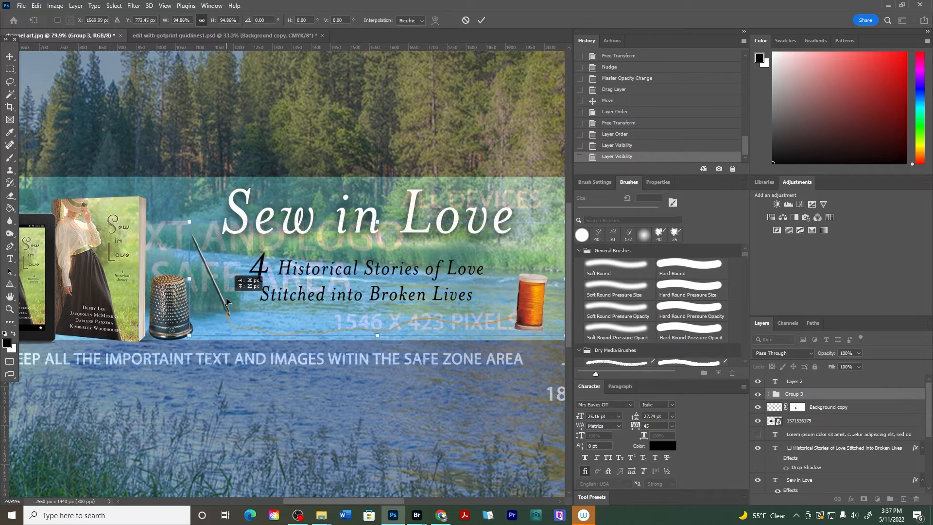
key("Return")
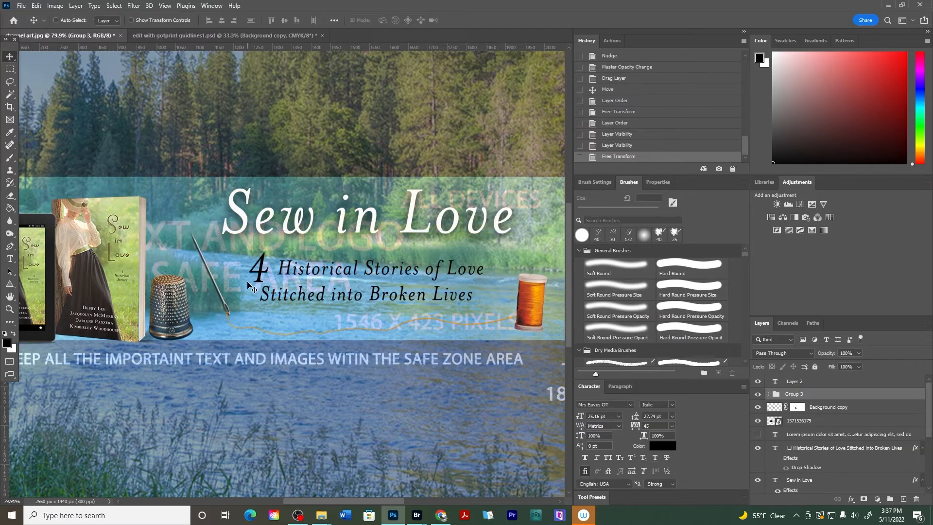
Set the river photo layer's opacity back to 100%
scroll(248, 286, "down", 7)
scroll(235, 296, "up", 5)
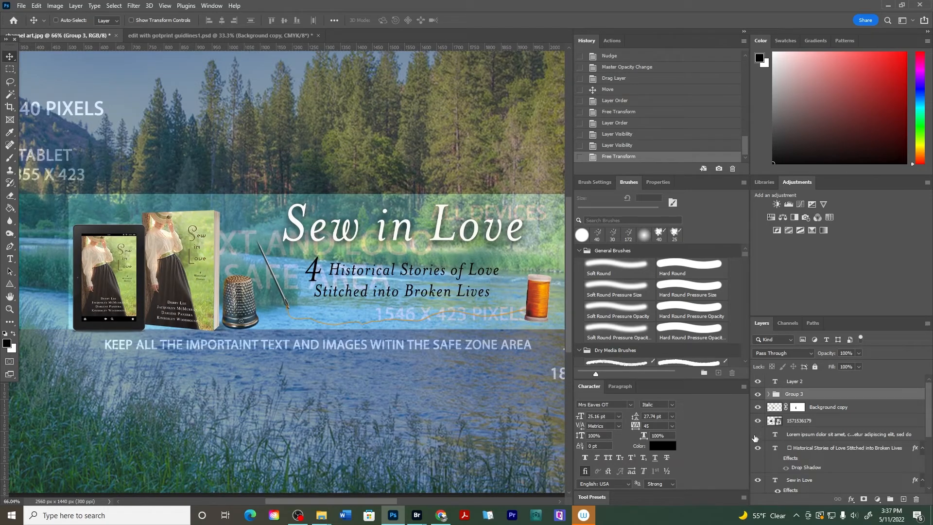
scroll(778, 428, "down", 5)
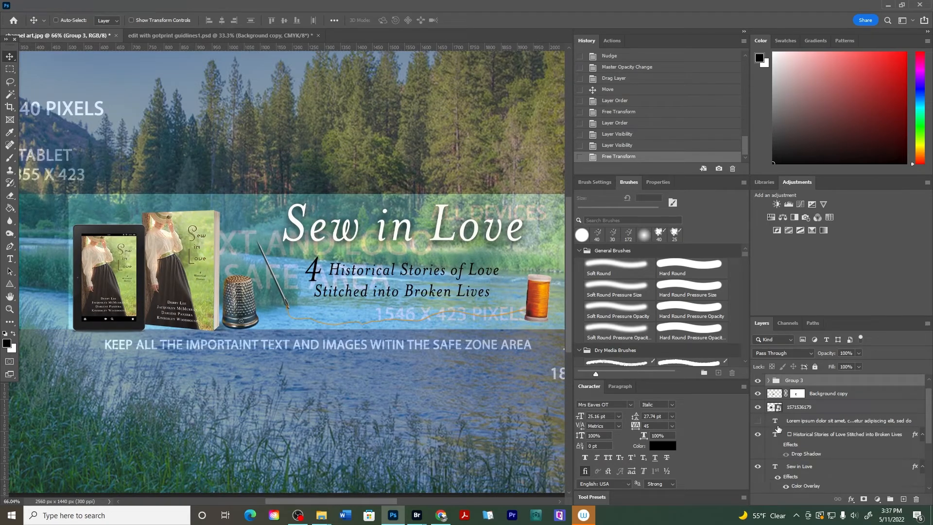
left_click(790, 428)
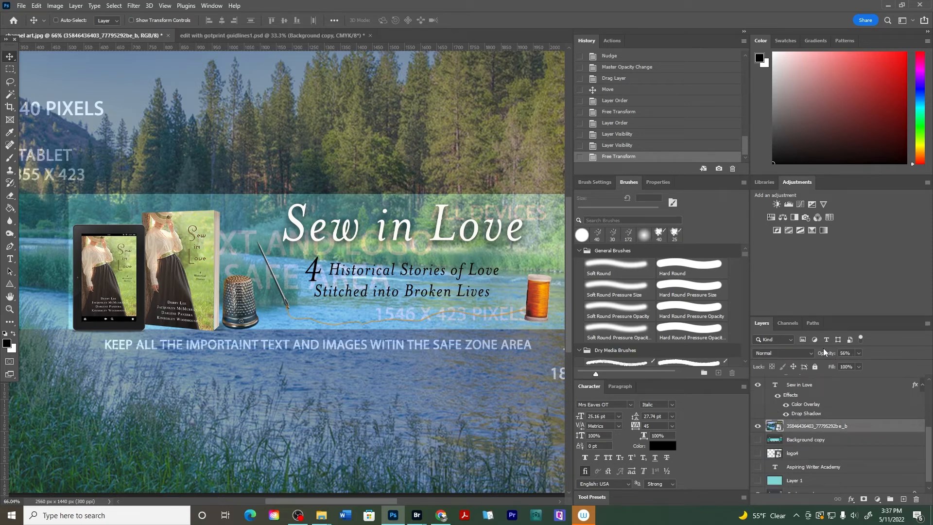
left_click_drag(825, 353, 886, 356)
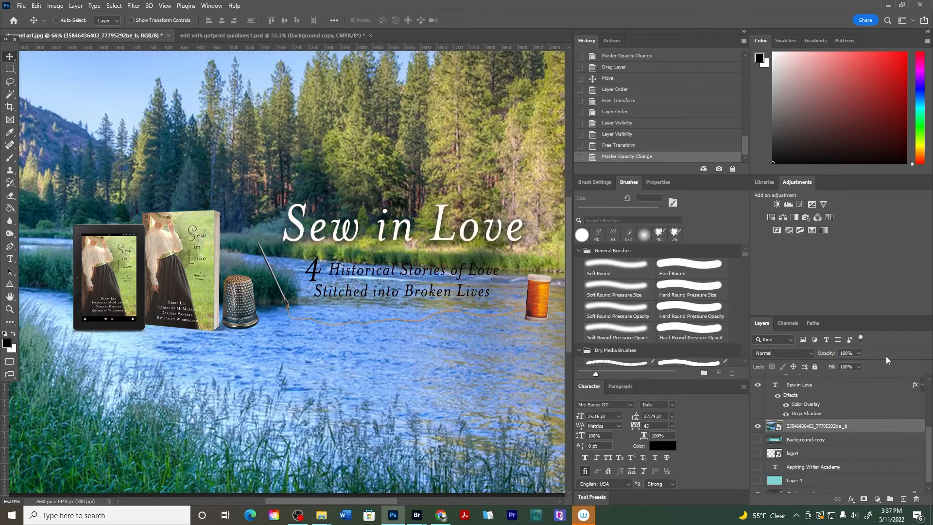
Add a new layer filled with white over the river photo and set its opacity to 37%
left_click(904, 499)
scroll(258, 269, "down", 3)
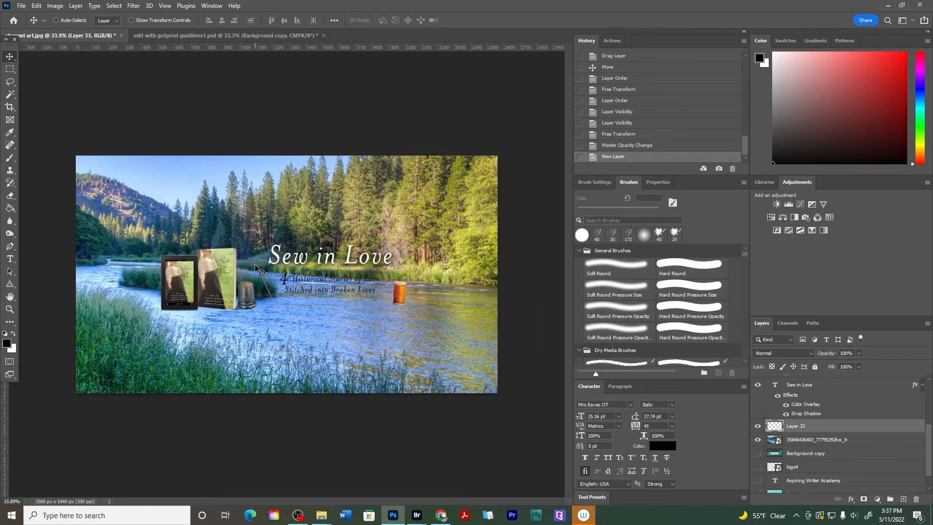
left_click(13, 333)
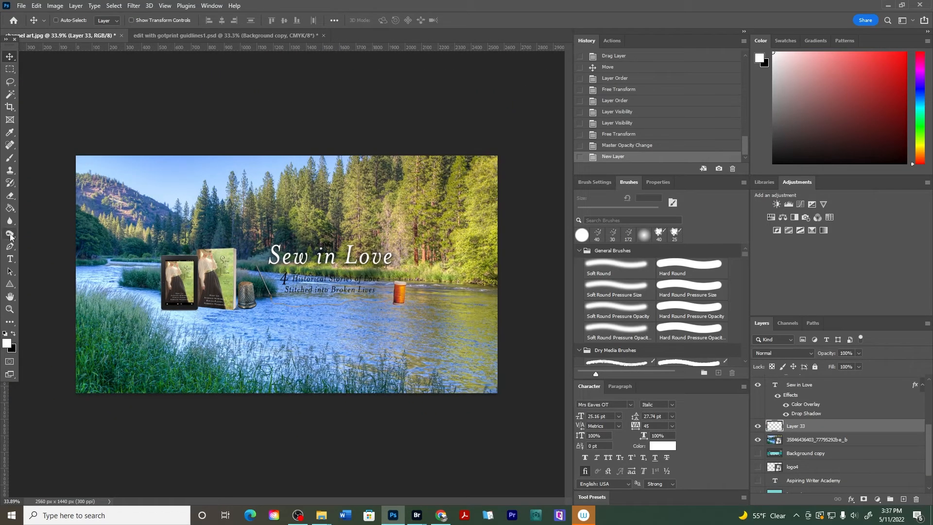
left_click(10, 208)
left_click(334, 226)
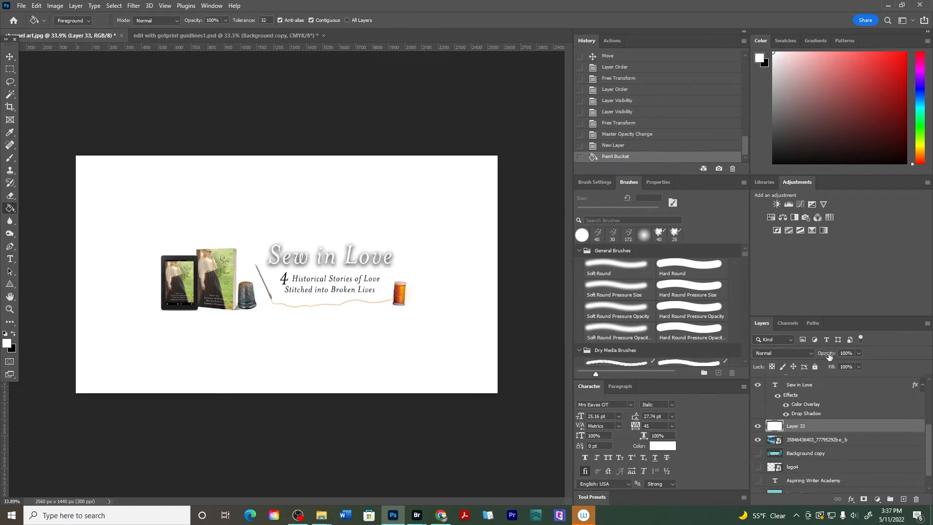
left_click_drag(826, 353, 796, 355)
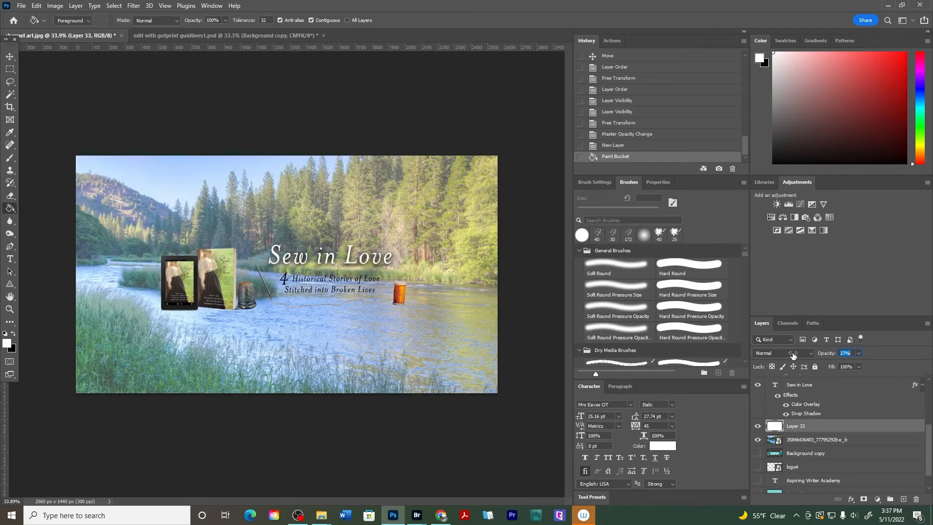
left_click_drag(793, 355, 792, 356)
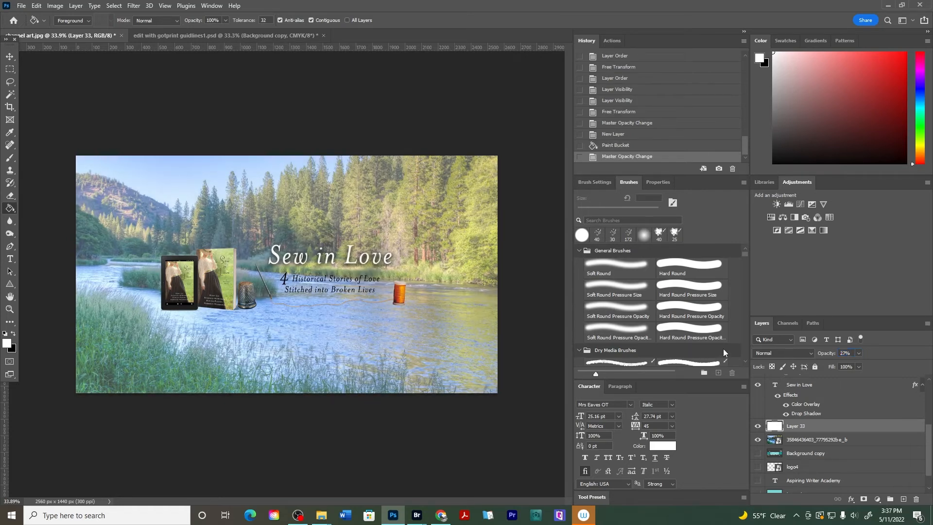
On another new layer, paint a soft white glow behind the subtitle with a 69 px Soft Round brush
left_click(903, 499)
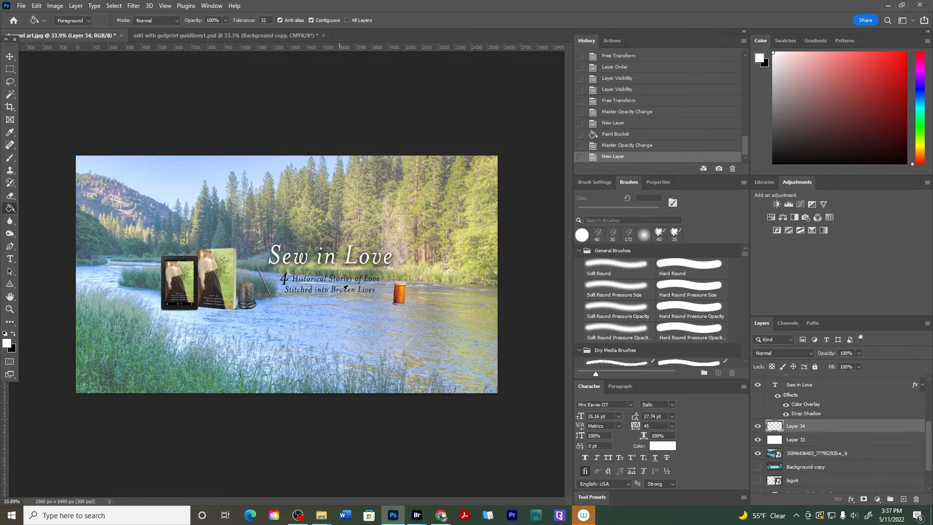
scroll(335, 292, "up", 7)
scroll(432, 290, "up", 2)
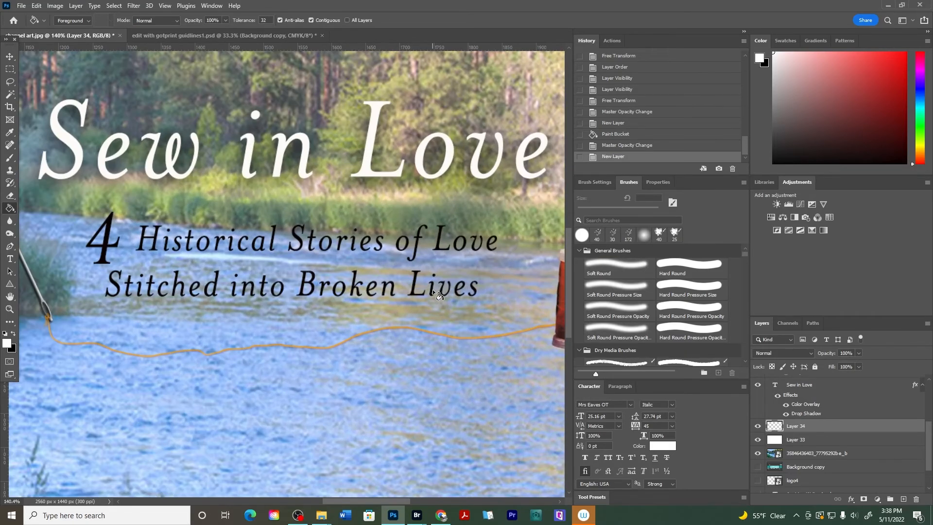
key("b")
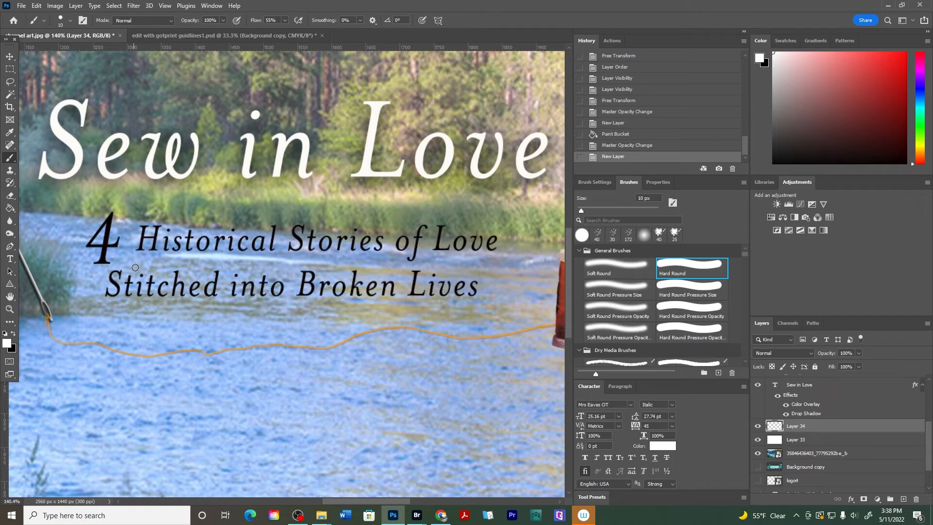
key("bracketright")
key("bracketright")
key("bracketright")
key("bracketright")
key("bracketright")
left_click(70, 21)
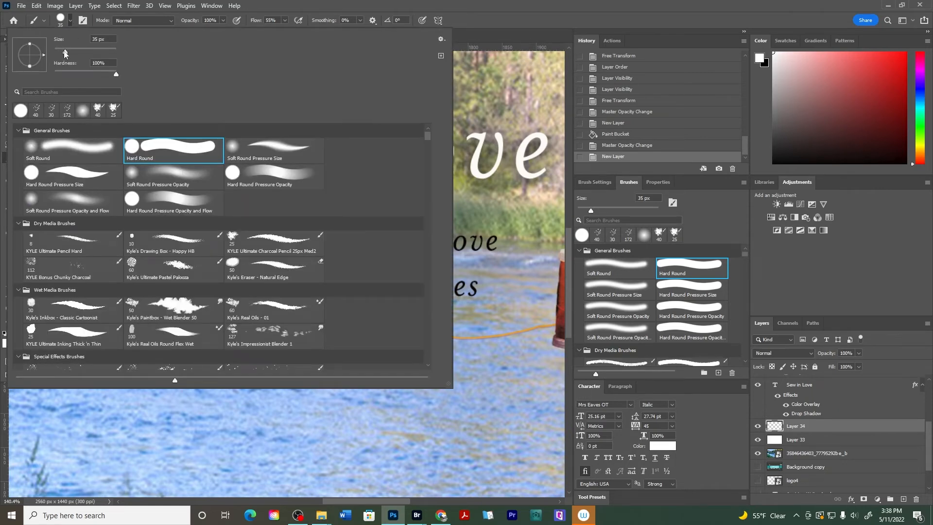
left_click_drag(65, 52, 63, 52)
left_click(163, 152)
left_click(52, 152)
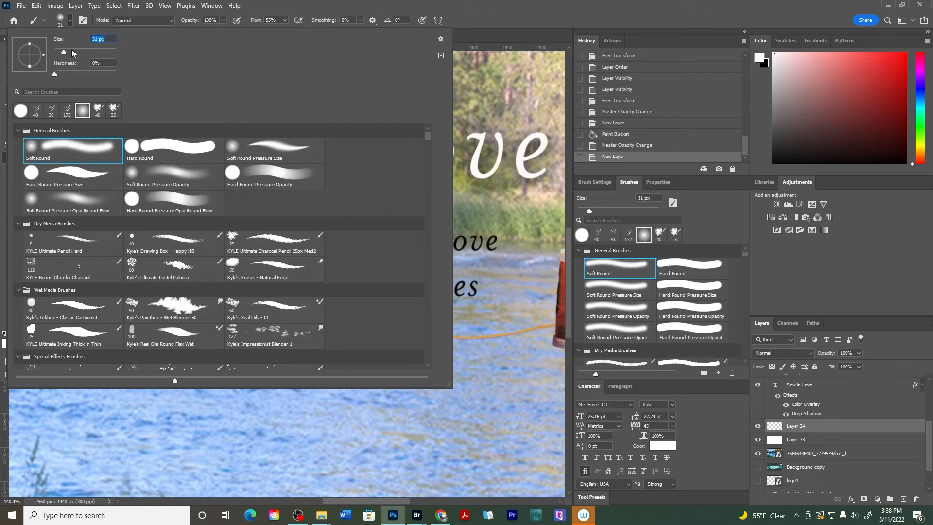
mouse_move(75, 54)
left_mouse_down()
mouse_move(62, 54)
mouse_move(70, 54)
left_mouse_up()
left_click(474, 286)
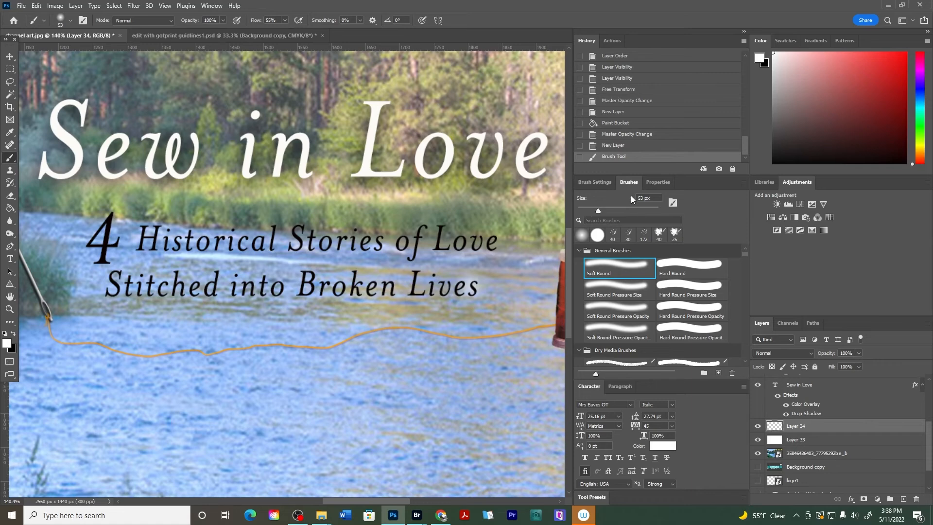
left_click_drag(596, 210, 605, 210)
left_click(596, 211)
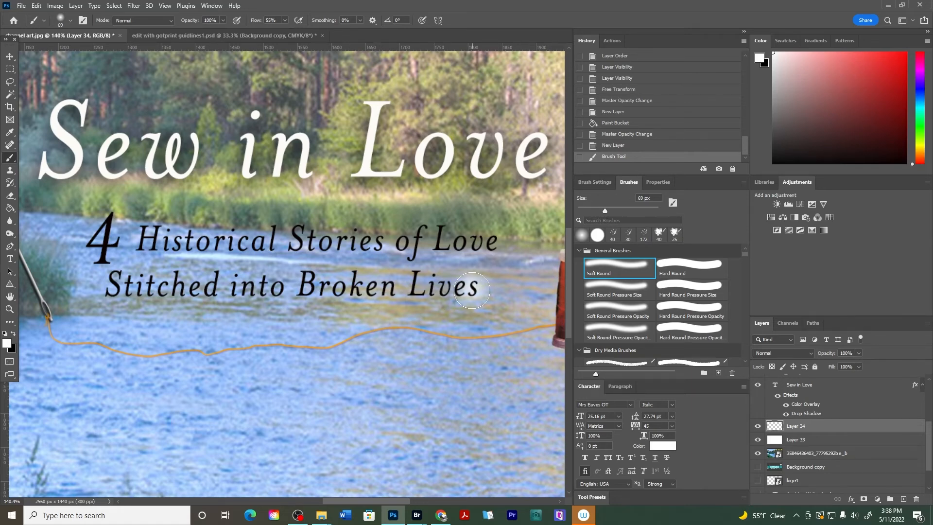
left_click(472, 291)
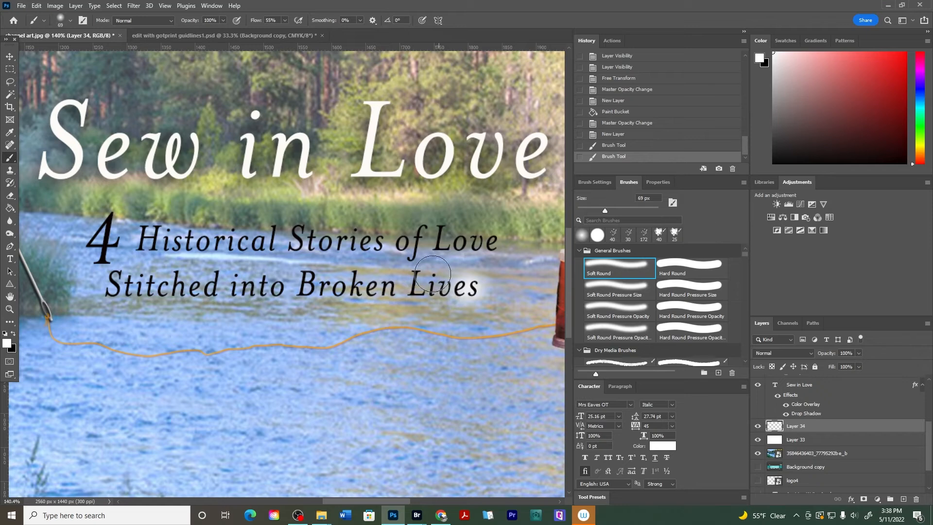
mouse_move(443, 288)
left_mouse_down()
mouse_move(104, 280)
mouse_move(116, 234)
mouse_move(104, 233)
mouse_move(103, 244)
mouse_move(117, 246)
mouse_move(186, 238)
mouse_move(493, 243)
left_mouse_up()
mouse_move(414, 248)
left_mouse_down()
mouse_move(277, 238)
mouse_move(128, 243)
mouse_move(357, 254)
mouse_move(117, 251)
mouse_move(426, 252)
mouse_move(475, 243)
mouse_move(127, 226)
mouse_move(109, 245)
mouse_move(147, 233)
mouse_move(123, 251)
mouse_move(355, 235)
mouse_move(482, 250)
mouse_move(392, 257)
left_mouse_up()
mouse_move(186, 280)
left_mouse_down()
mouse_move(467, 279)
mouse_move(111, 281)
mouse_move(160, 287)
mouse_move(279, 286)
mouse_move(121, 281)
mouse_move(118, 239)
mouse_move(517, 277)
left_mouse_up()
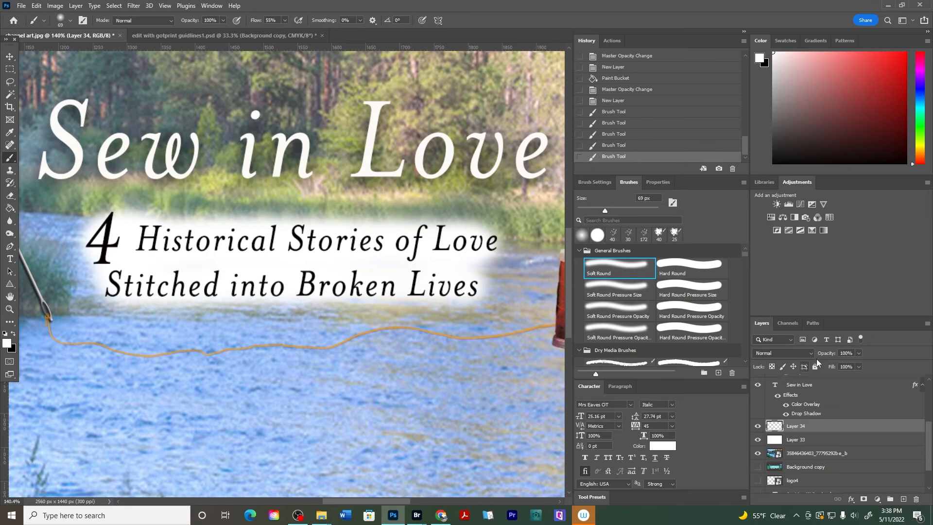
Set the glow layer's opacity to 36% and toggle its visibility to compare, leaving it hidden
left_click_drag(830, 355, 808, 356)
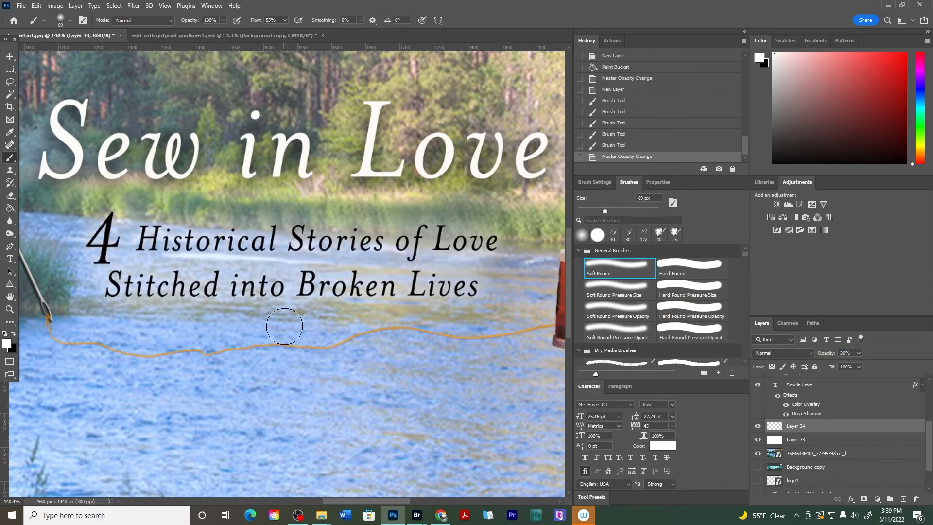
scroll(284, 326, "down", 5)
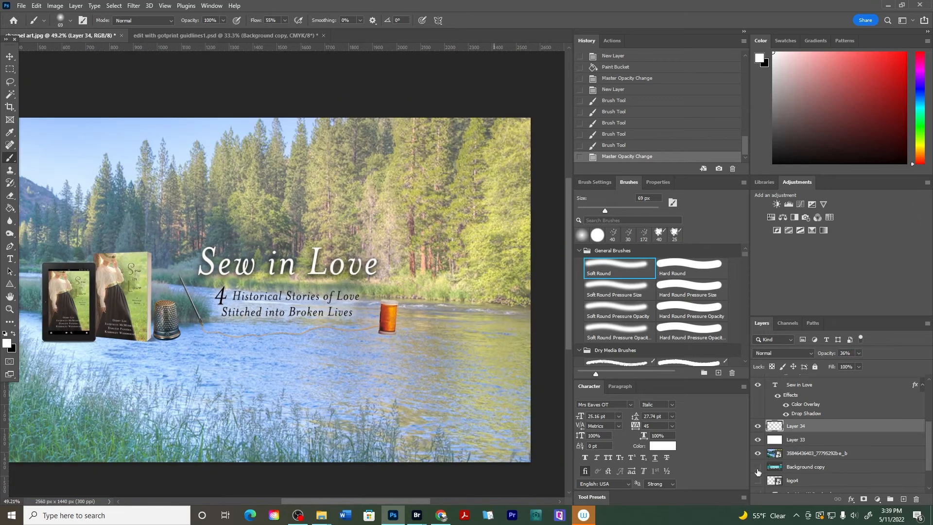
left_click(758, 426)
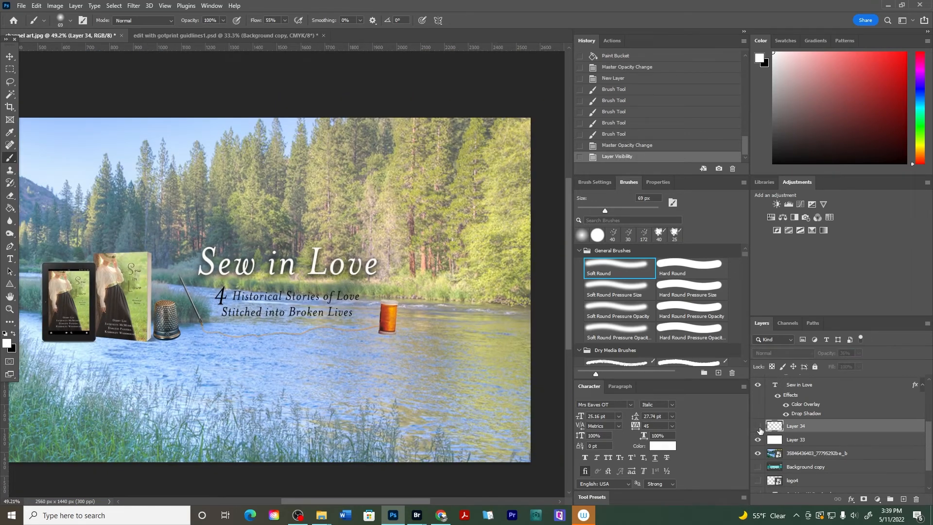
left_click(758, 427)
left_click(758, 427)
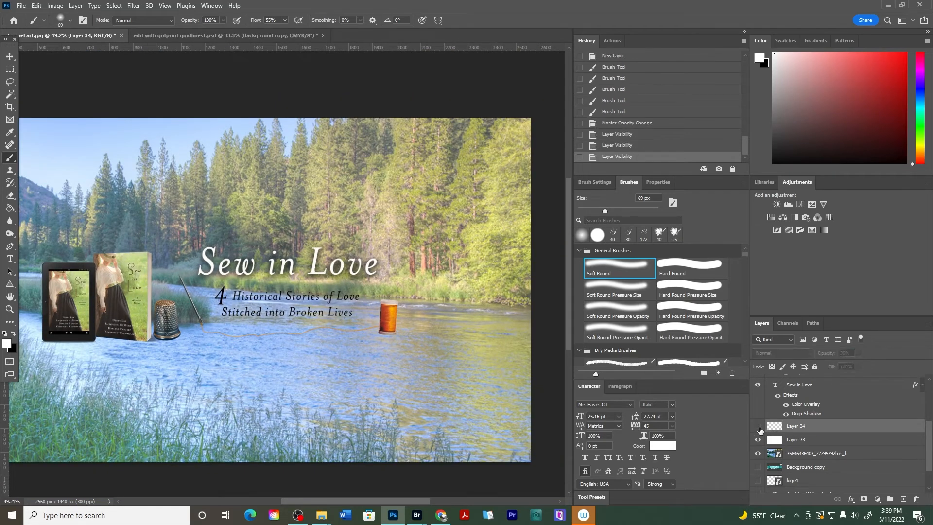
Make the white glow layer visible again
left_click(758, 426)
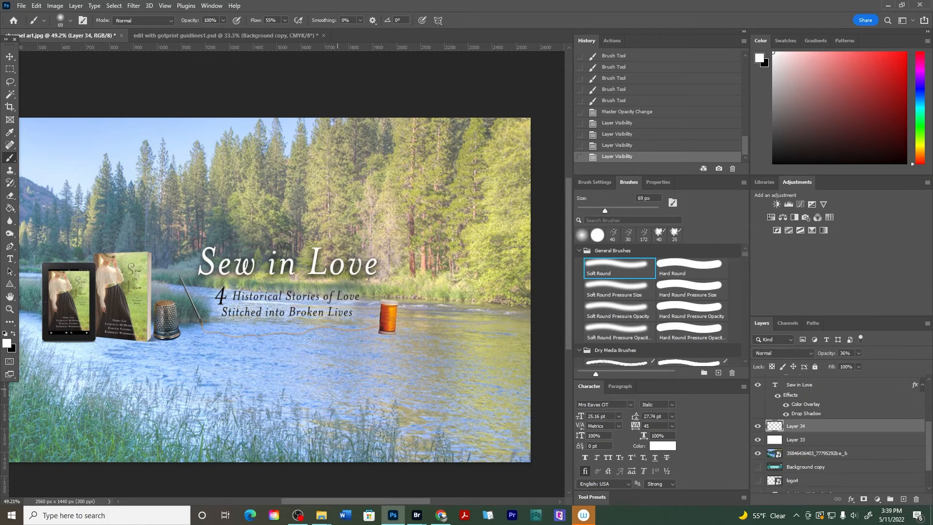
scroll(306, 282, "down", 2)
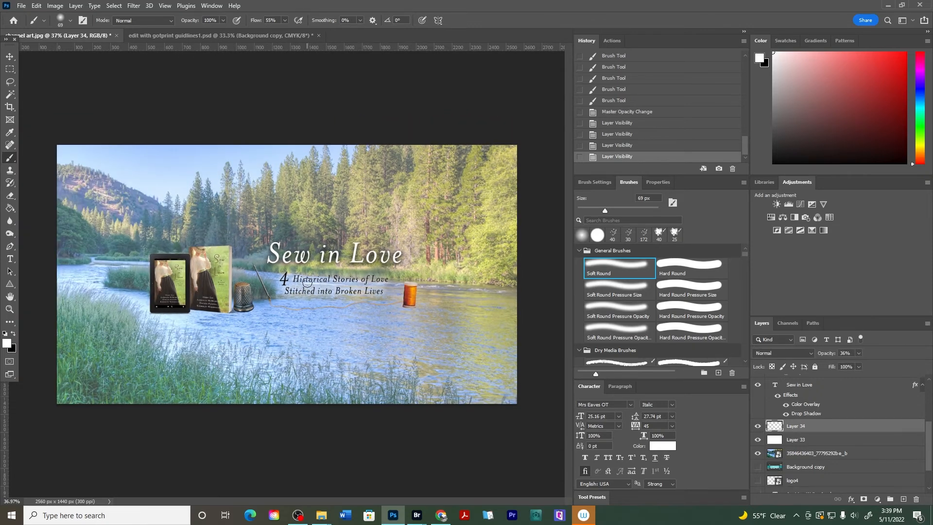
scroll(307, 283, "down", 1)
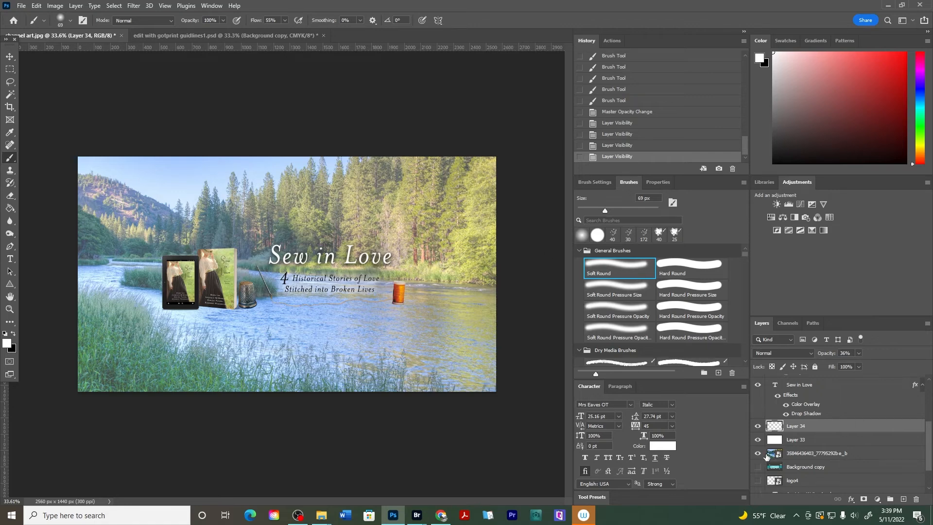
Lower the river photo layer's opacity to 36% to reveal the safe-area guide template beneath it
left_click(791, 446)
left_click(793, 453)
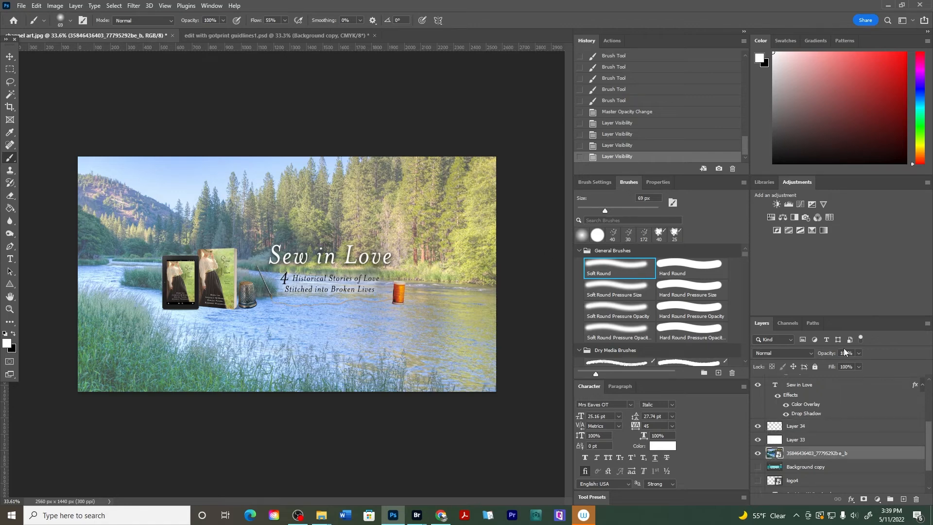
left_click_drag(836, 353, 812, 356)
scroll(324, 278, "up", 2)
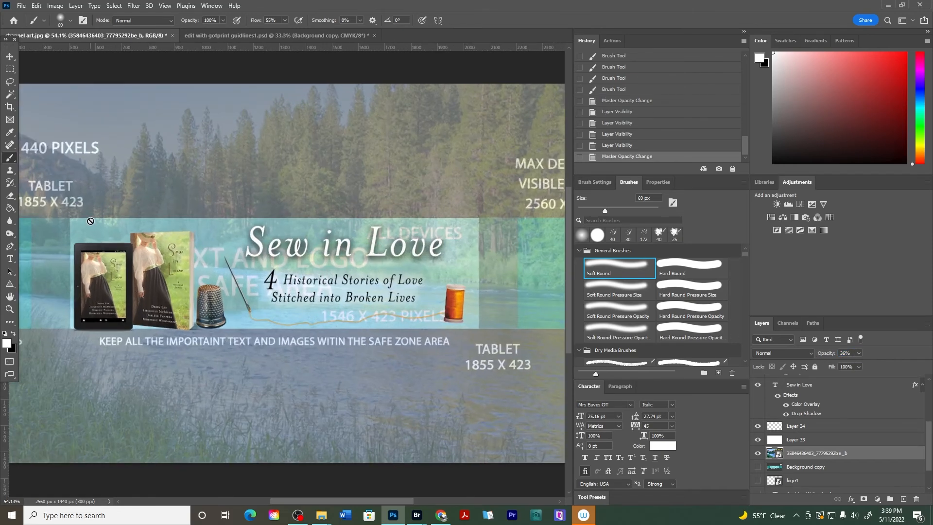
scroll(59, 244, "up", 2)
scroll(63, 221, "up", 1)
scroll(94, 229, "up", 1)
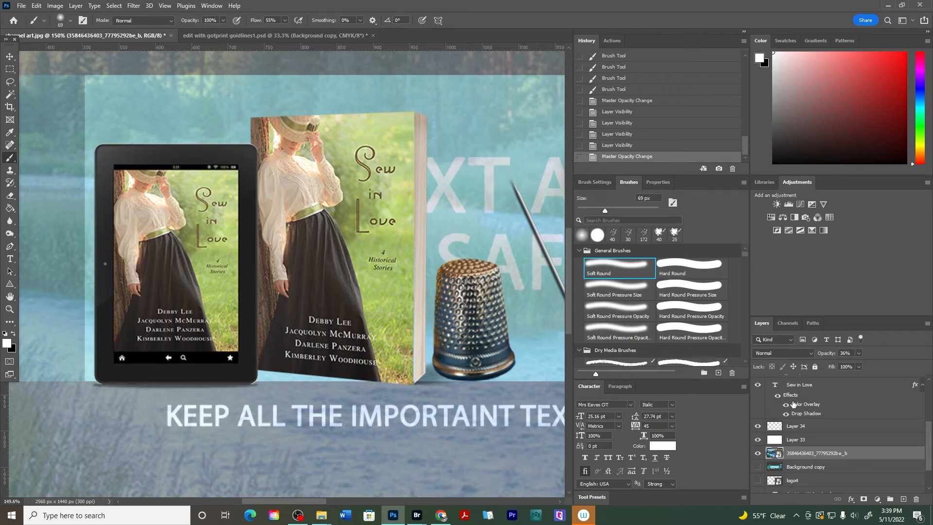
Toggle the visibility of the guide, glow, group and mockup layers on and off to compare the design
scroll(789, 433, "up", 3)
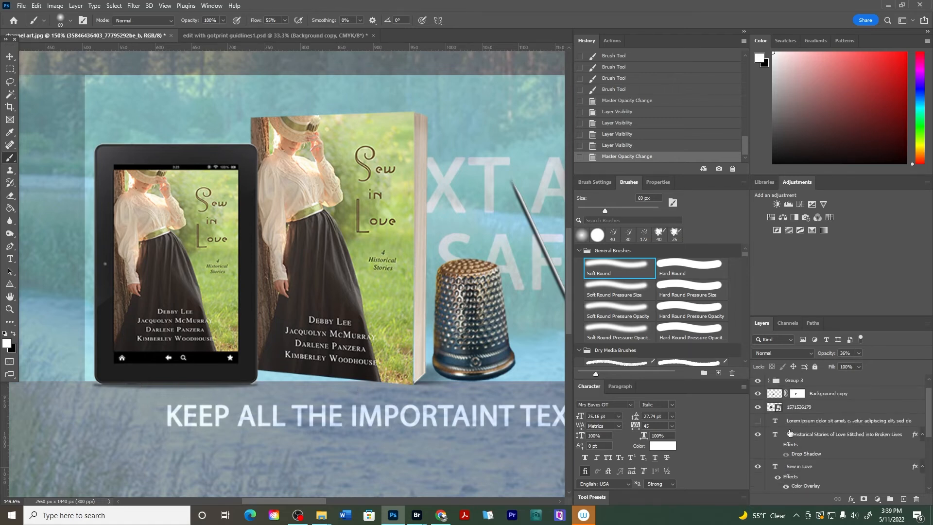
left_click(798, 406)
left_click(759, 394)
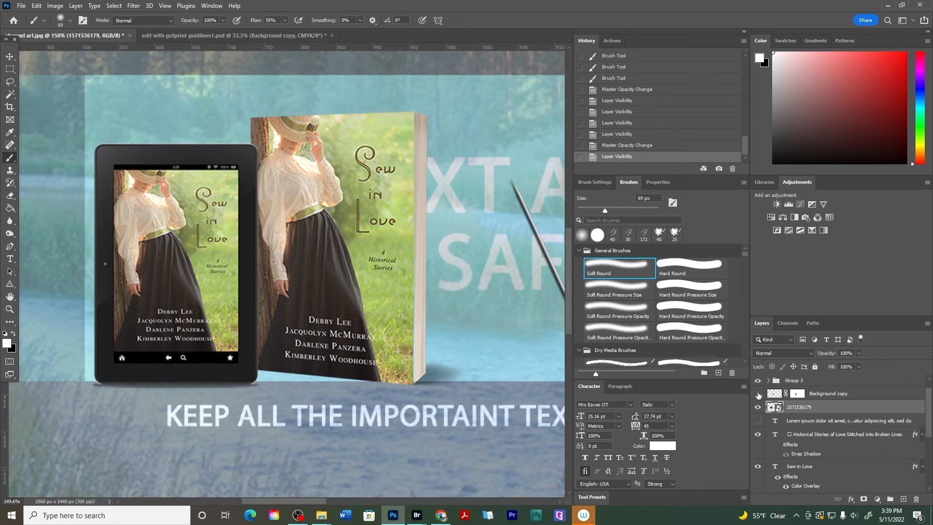
left_click(759, 395)
scroll(768, 397, "down", 4)
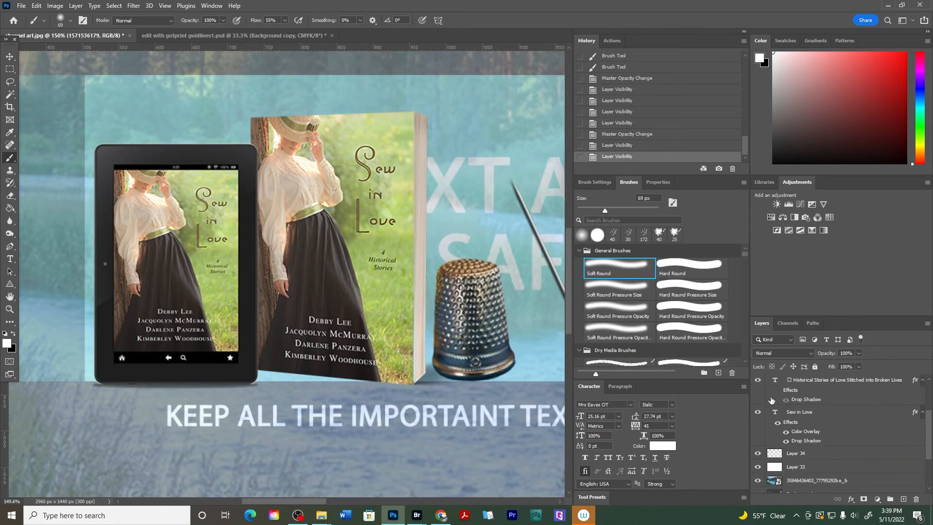
left_click(789, 454)
left_click(758, 453)
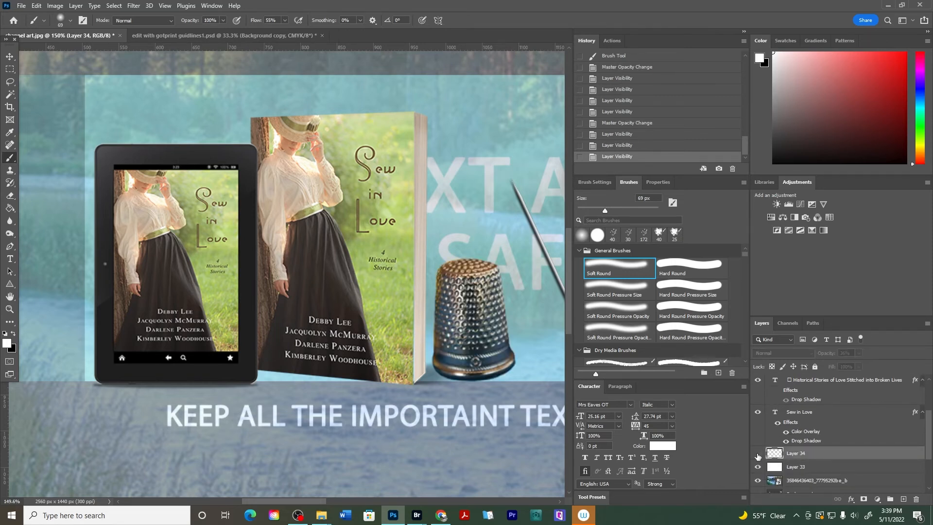
left_click(758, 453)
scroll(768, 449, "up", 3)
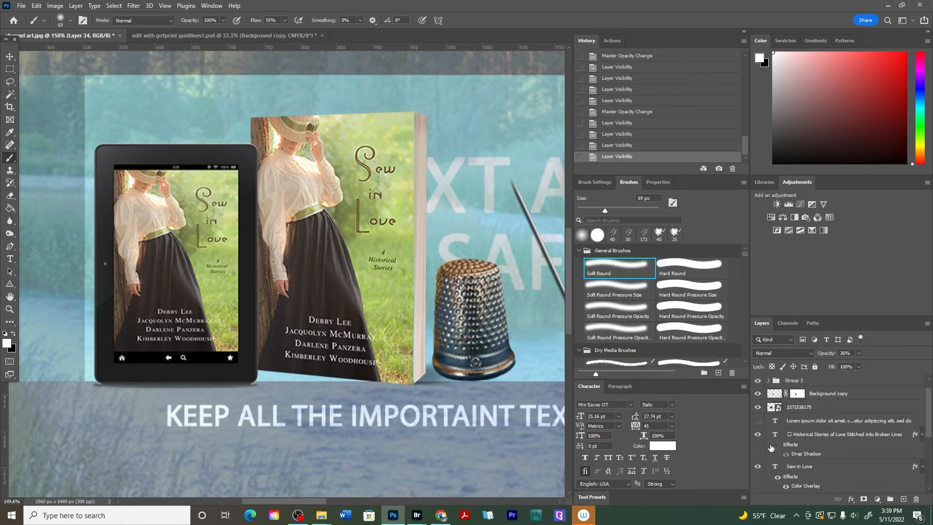
left_click(757, 394)
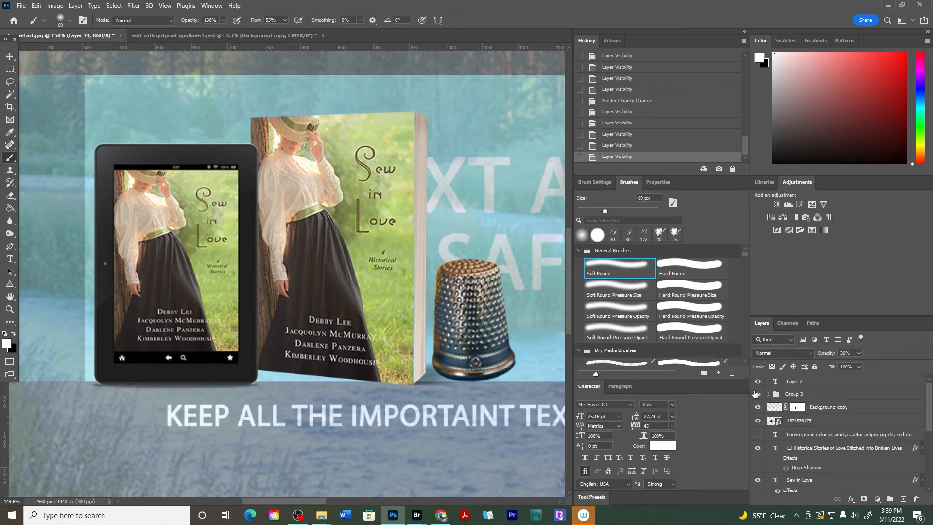
left_click(757, 395)
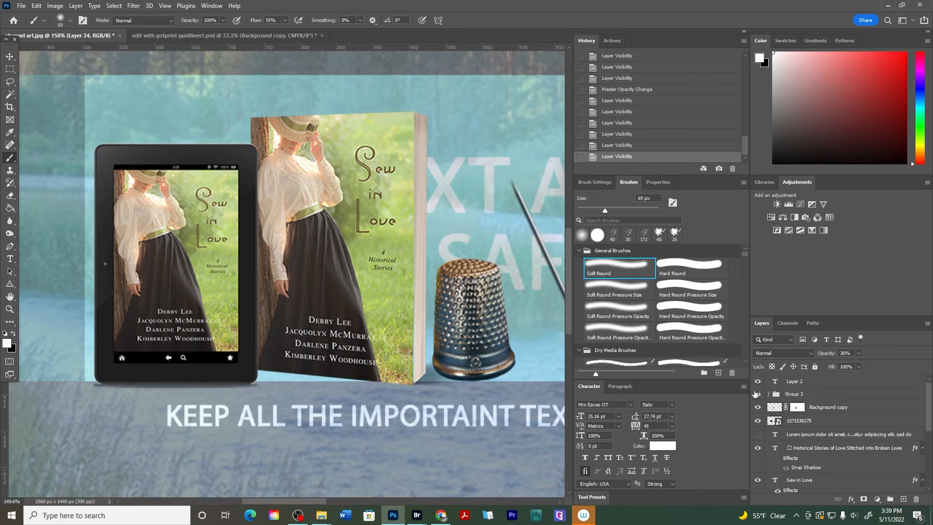
left_click(757, 421)
left_click(757, 421)
Scale the tablet and book mockup down to about 41.9% and nudge it slightly left within the safe zone
left_click(799, 421)
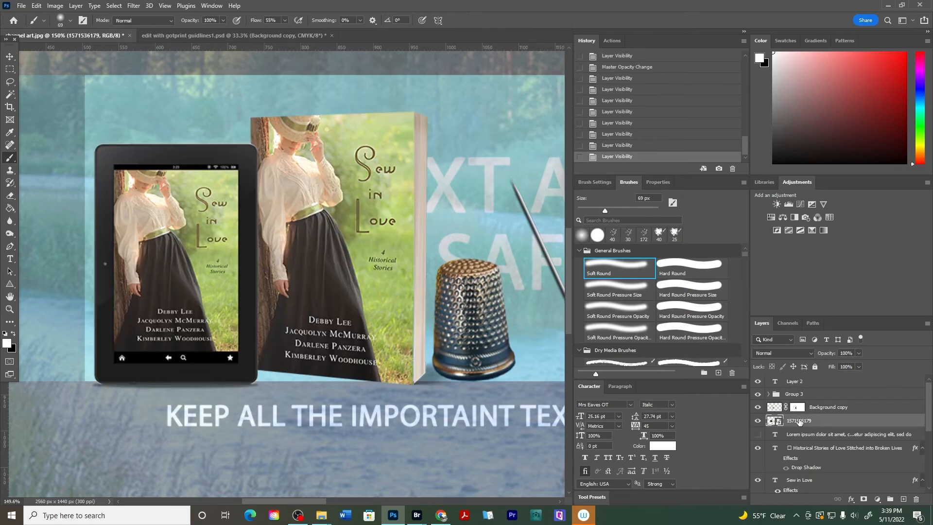
key("ctrl+t")
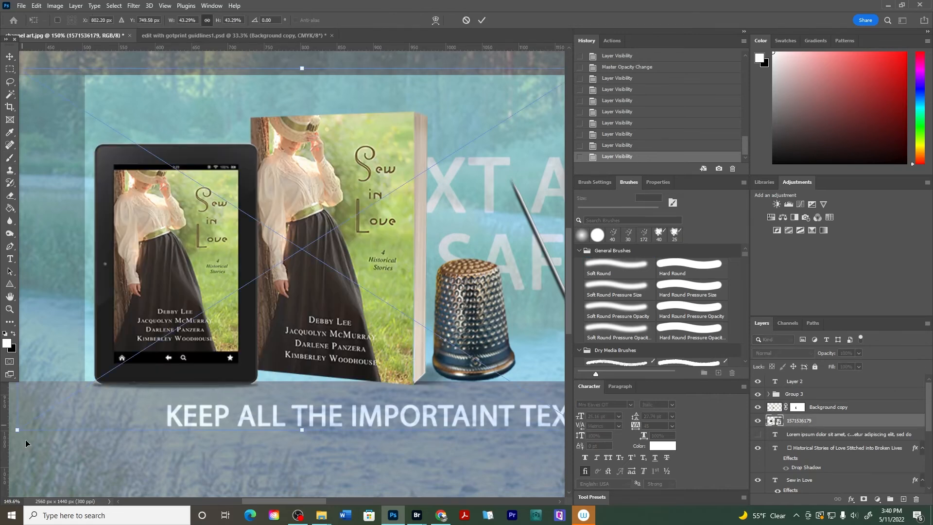
left_click_drag(15, 431, 37, 419)
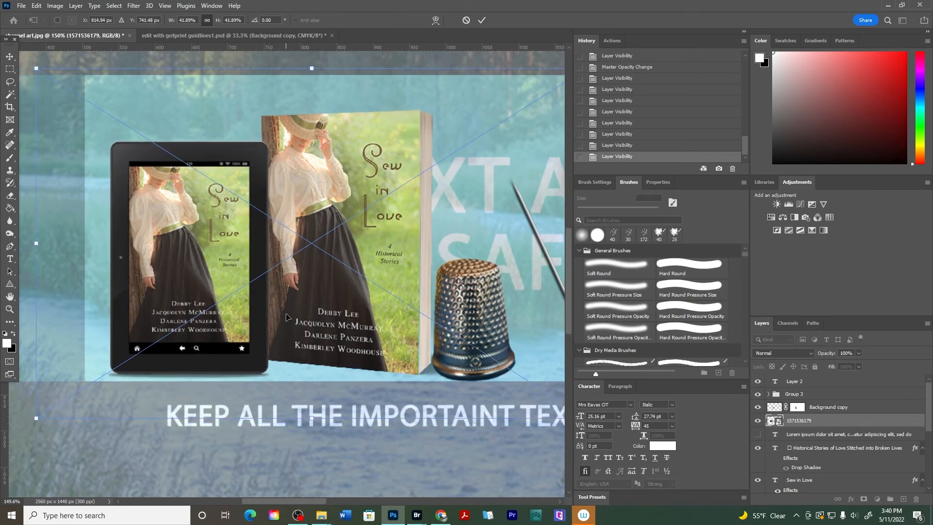
key("Left")
key("Left")
key("Left")
key("Left")
key("Left")
key("Left")
key("Left")
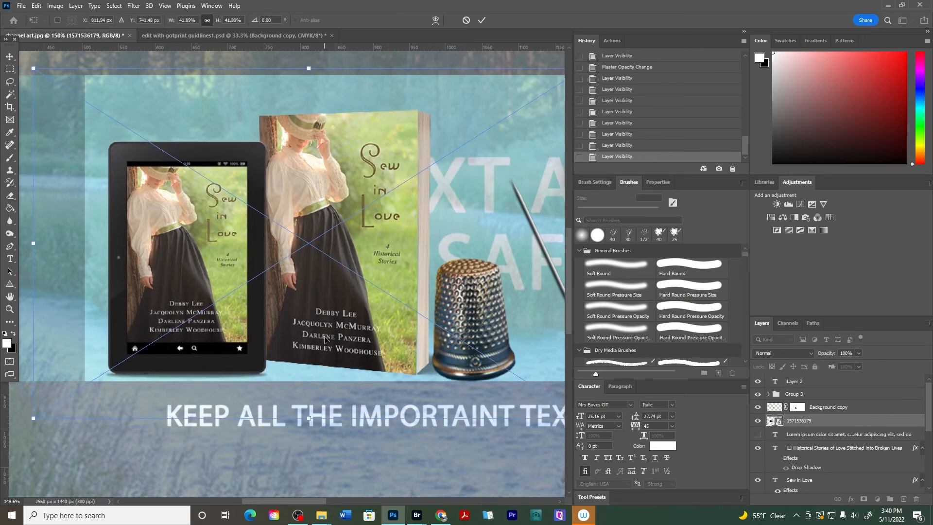
key("Left")
key("Left")
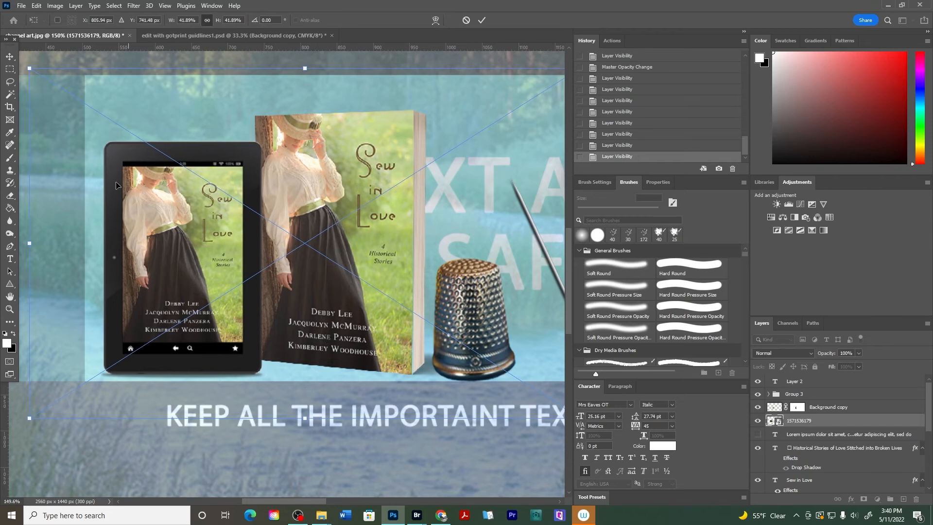
left_click(10, 56)
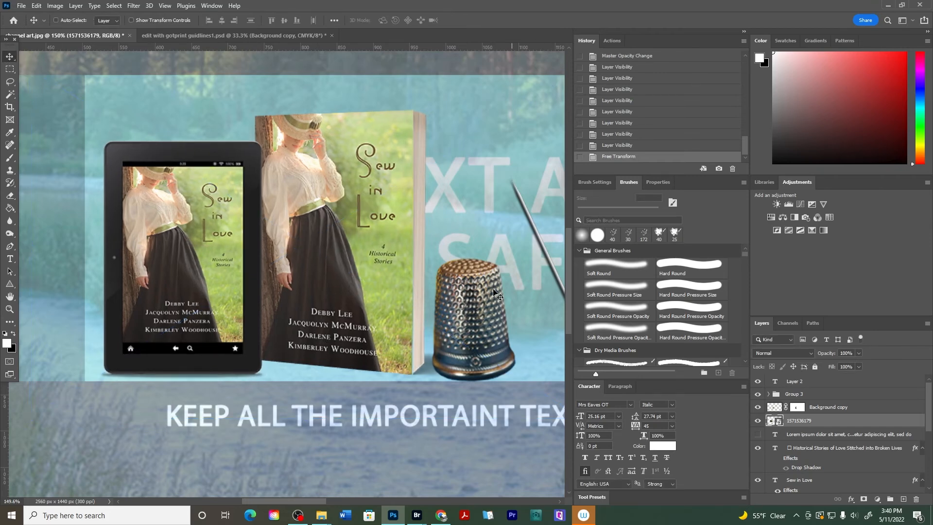
Set the river photo layer's opacity back to 100%
scroll(494, 294, "down", 8)
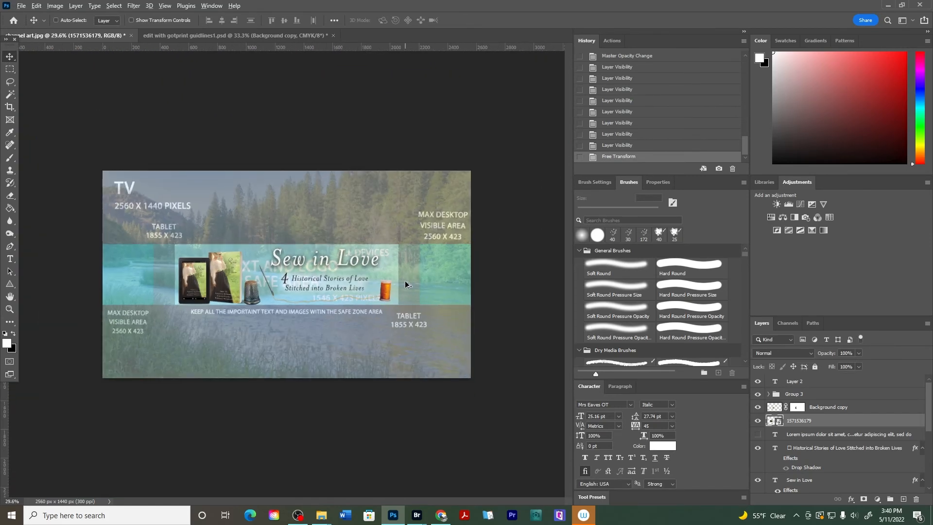
scroll(406, 285, "up", 2)
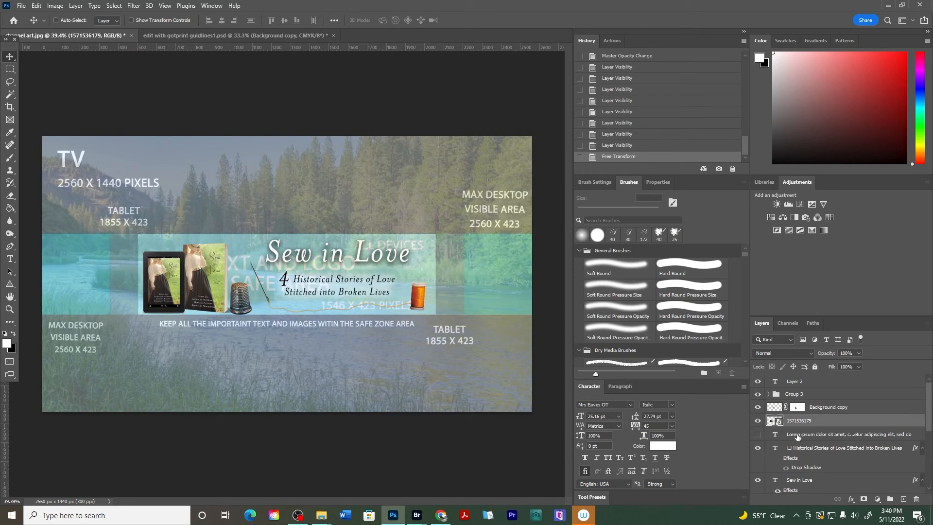
scroll(798, 437, "down", 5)
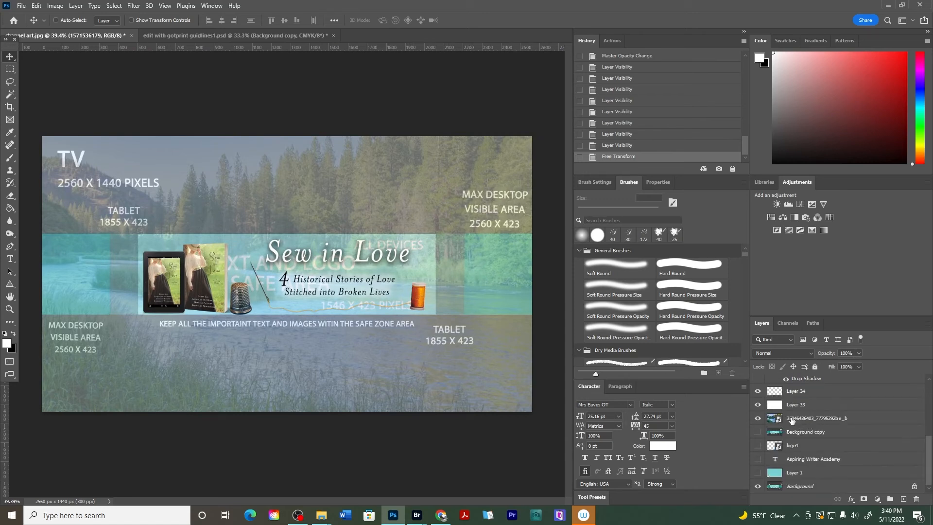
left_click(792, 420)
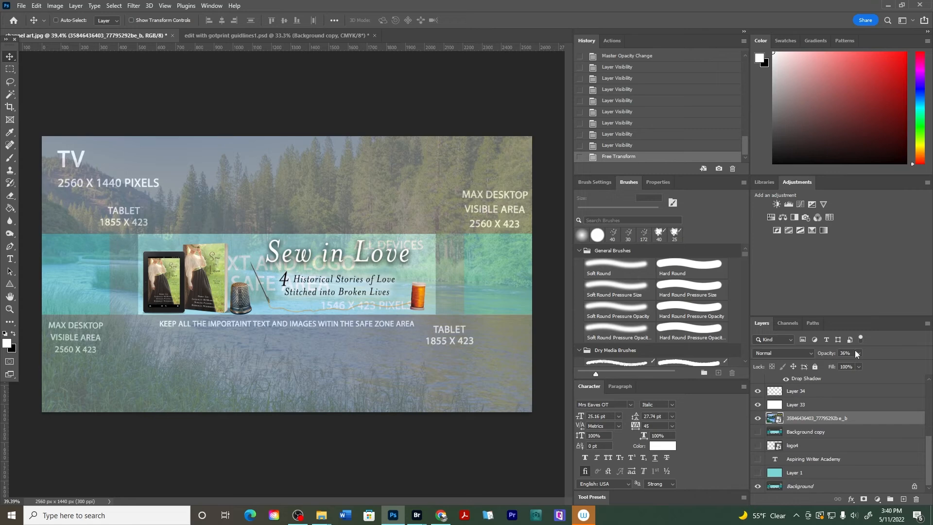
left_click_drag(815, 356, 882, 354)
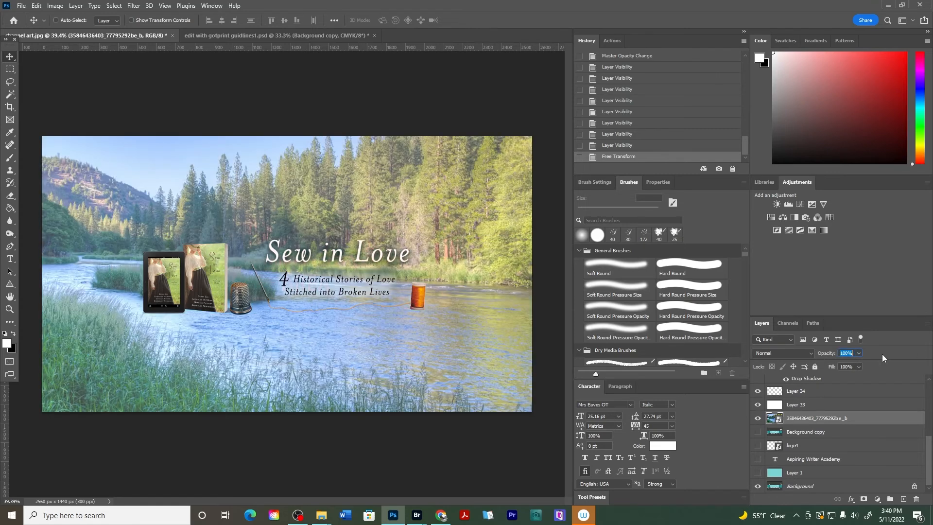
Save the document as a Photoshop file named channel art1
left_click(21, 5)
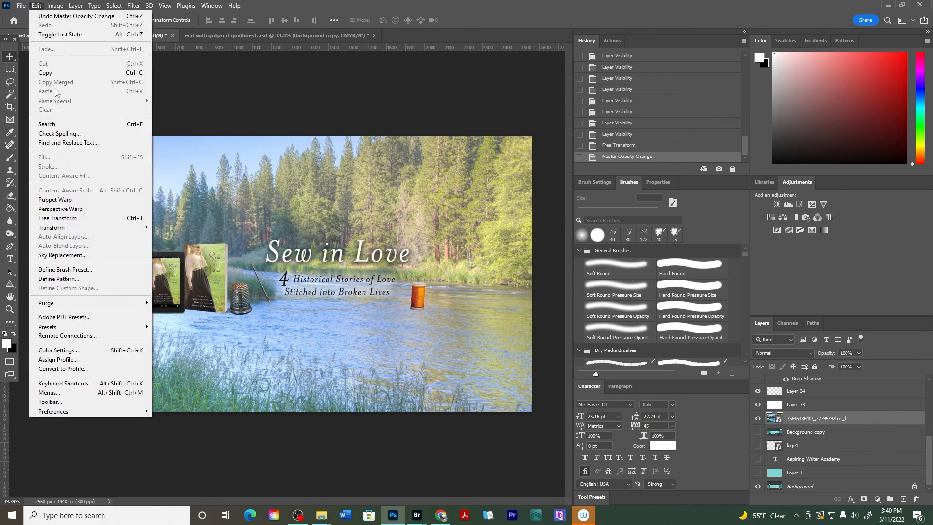
left_click(34, 132)
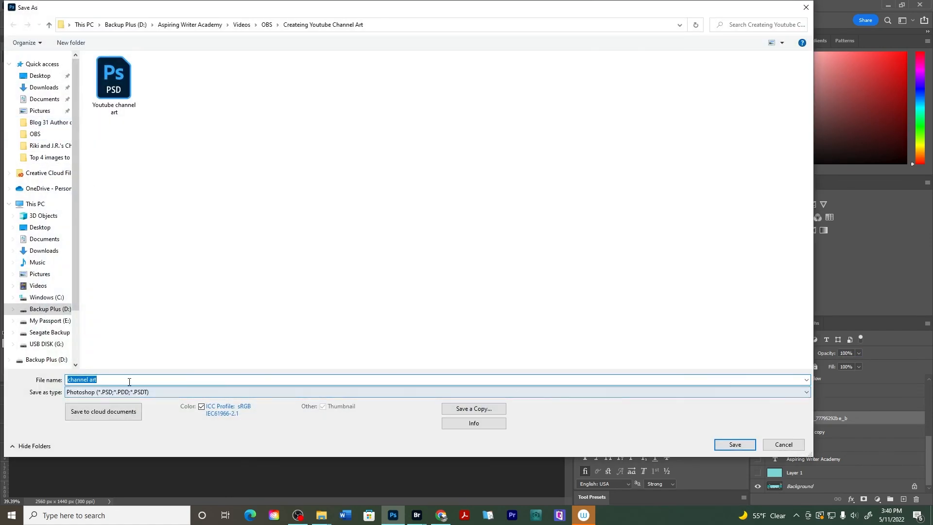
left_click(128, 380)
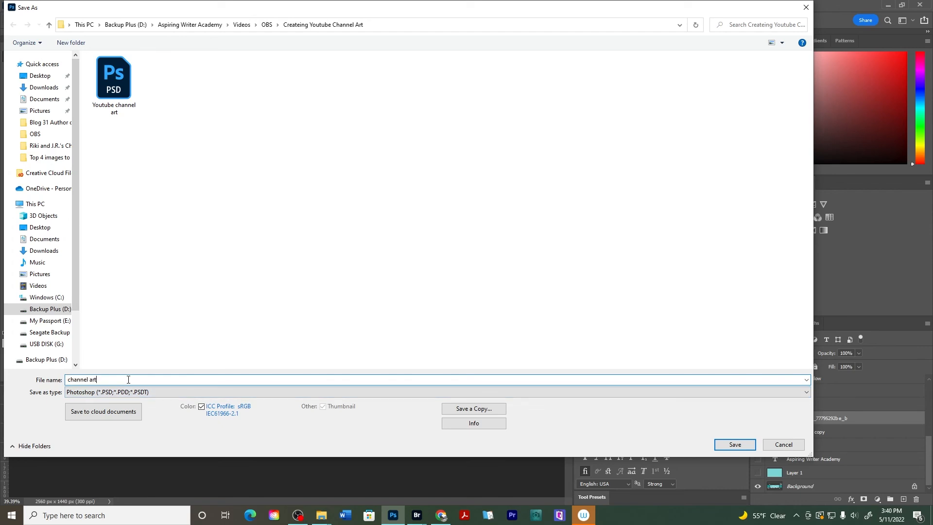
left_click(745, 444)
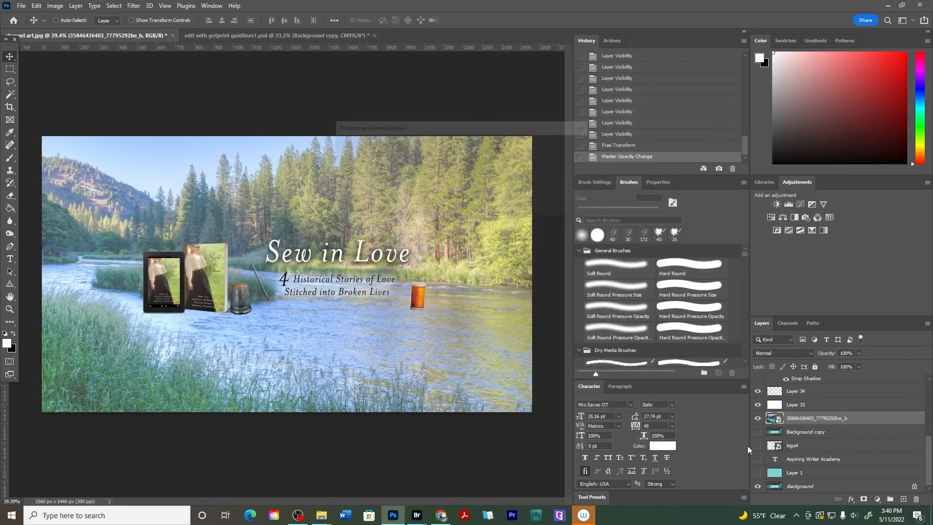
left_click(578, 146)
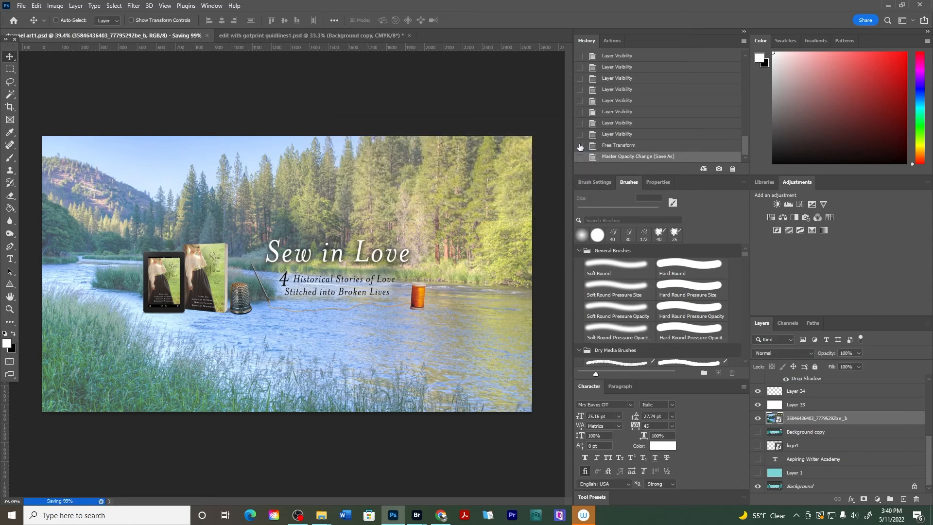
Flatten the image, discarding the hidden layers
right_click(809, 420)
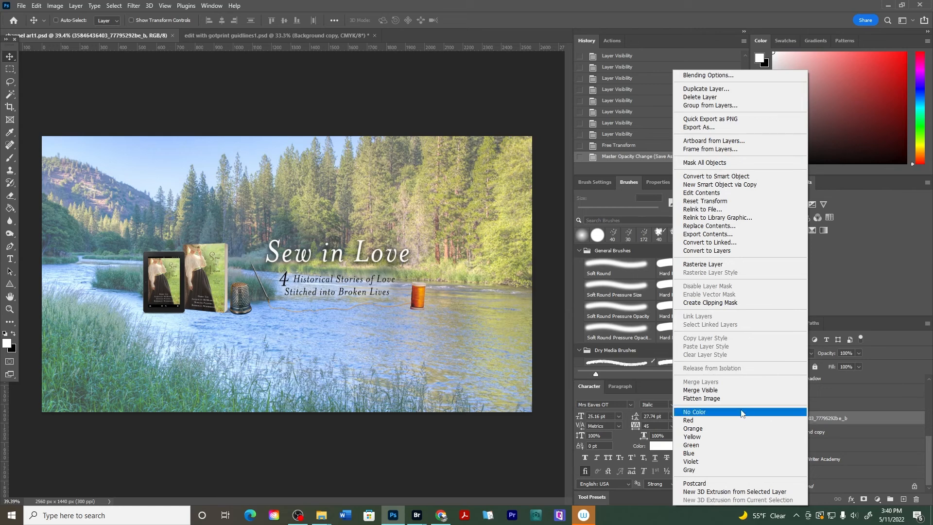
left_click(726, 398)
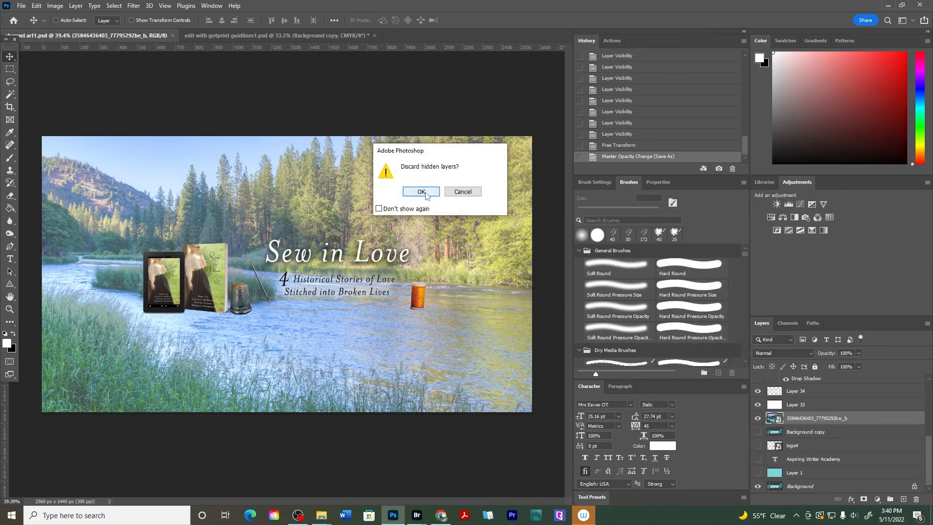
left_click(425, 191)
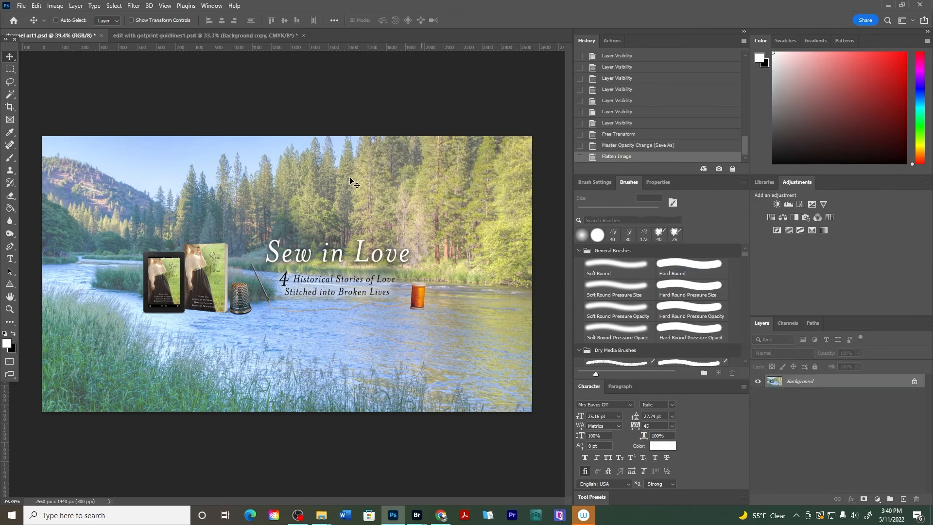
Save the flattened image as a JPEG named channel art1
left_click(22, 5)
left_click(61, 124)
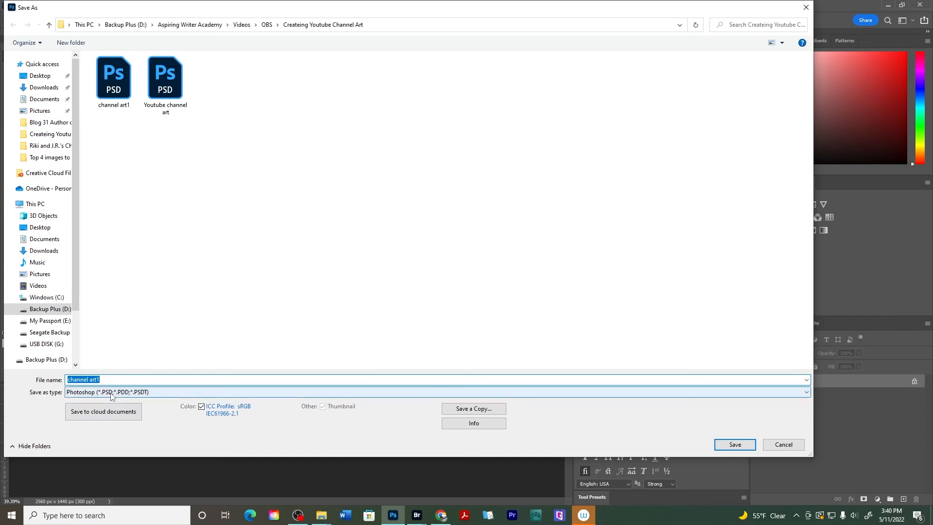
left_click(111, 392)
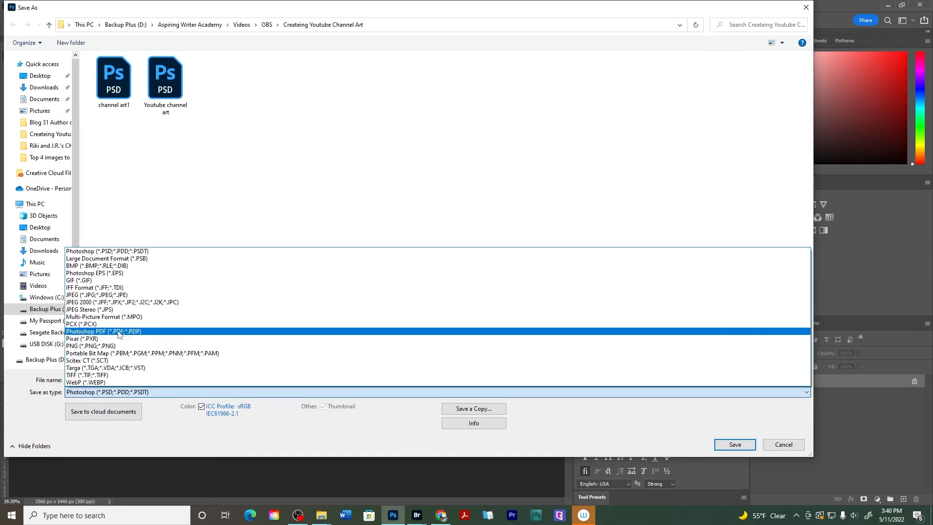
left_click(111, 295)
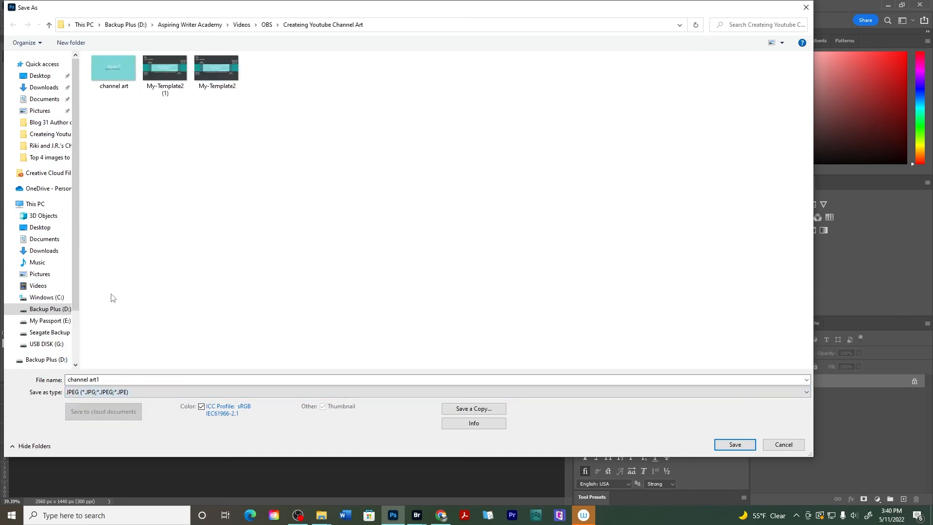
left_click(748, 444)
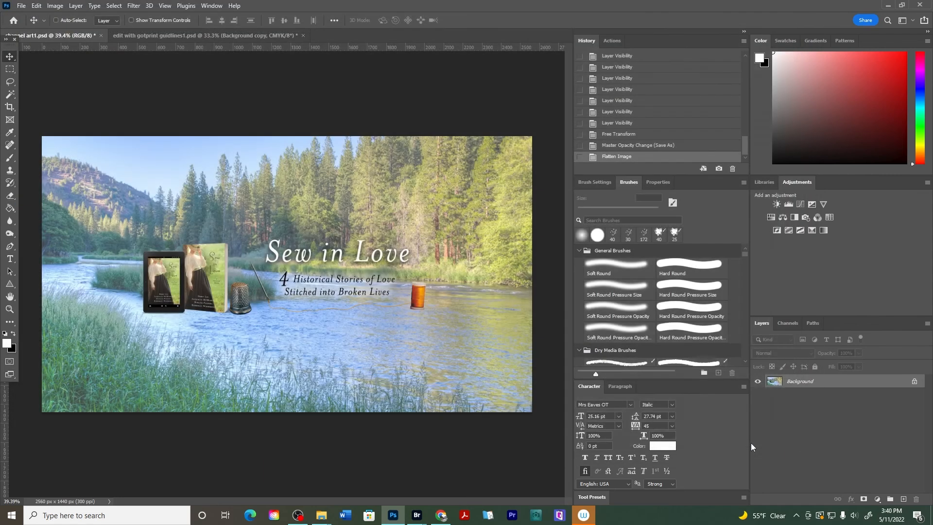
left_click(520, 129)
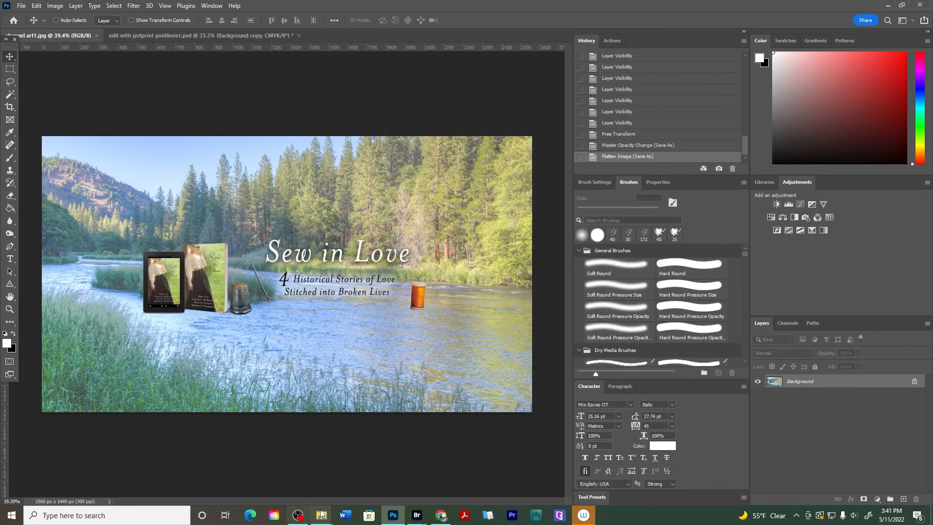
Check the saved channel art1 JPEG in the project folder
mouse_move(321, 514)
left_click(224, 474)
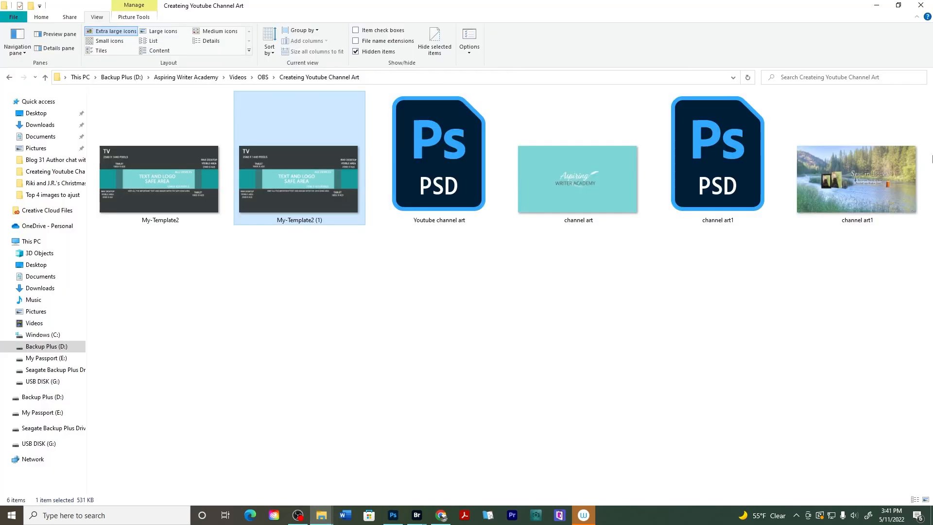
On the YouTube channel, open the banner customization and start changing the banner image from the Createing Youtube Channel Art folder
left_click(441, 515)
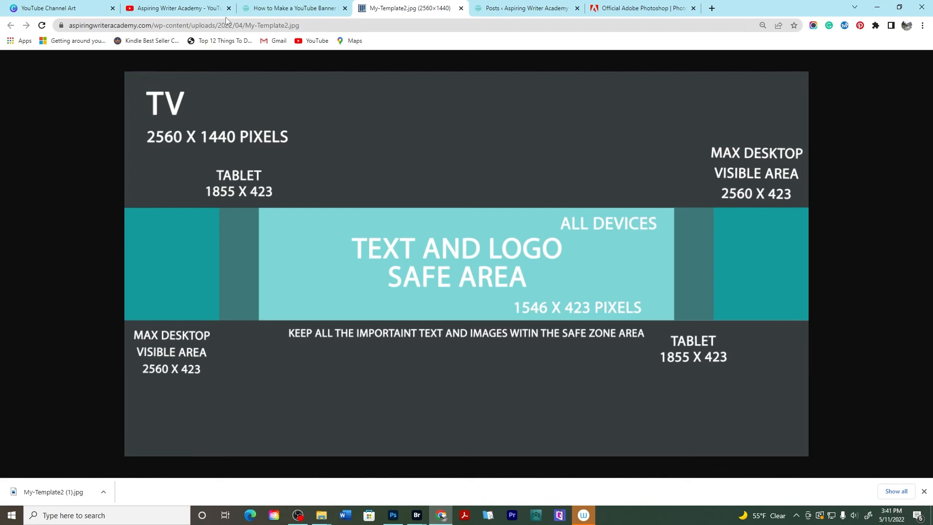
left_click(186, 6)
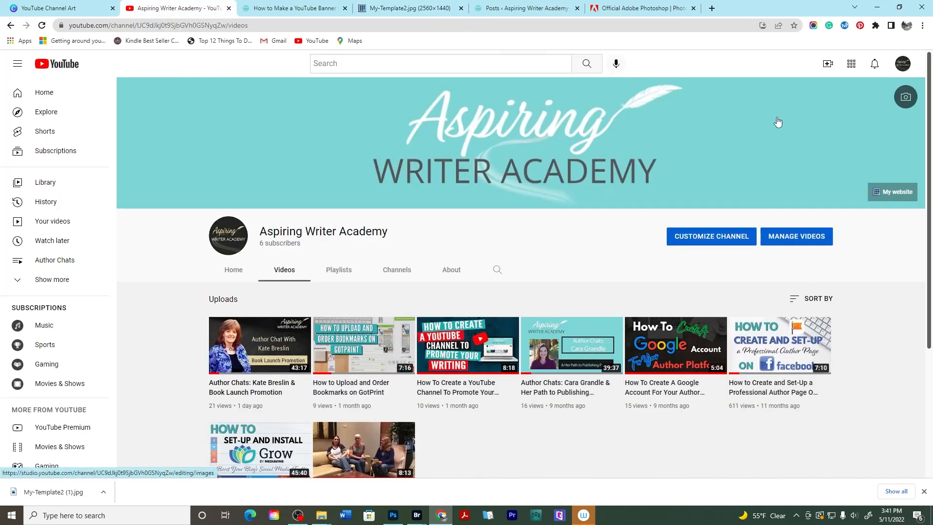
left_click(795, 111)
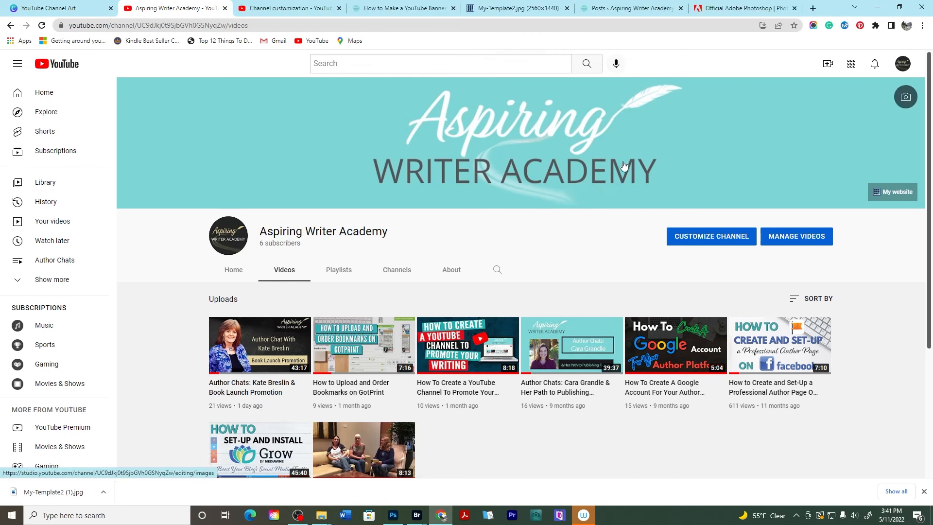
left_click(907, 97)
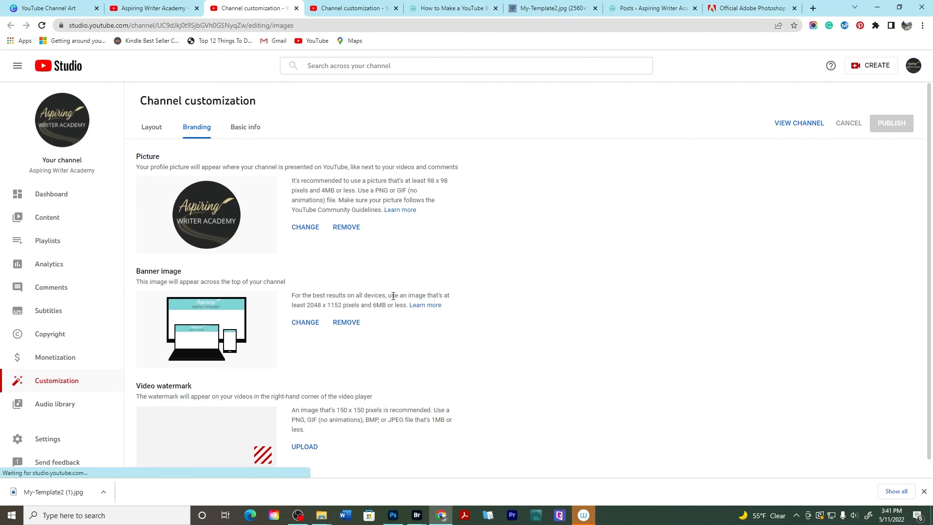
left_click(306, 322)
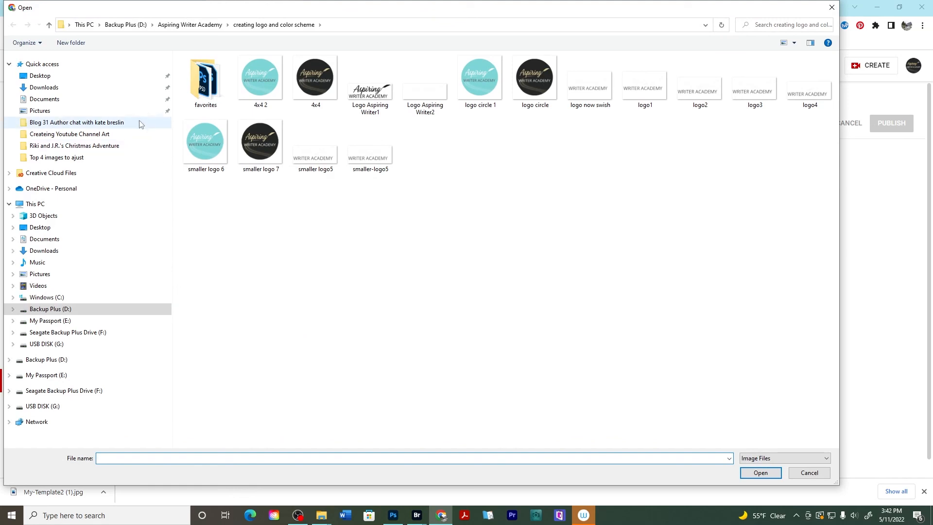
left_click(111, 138)
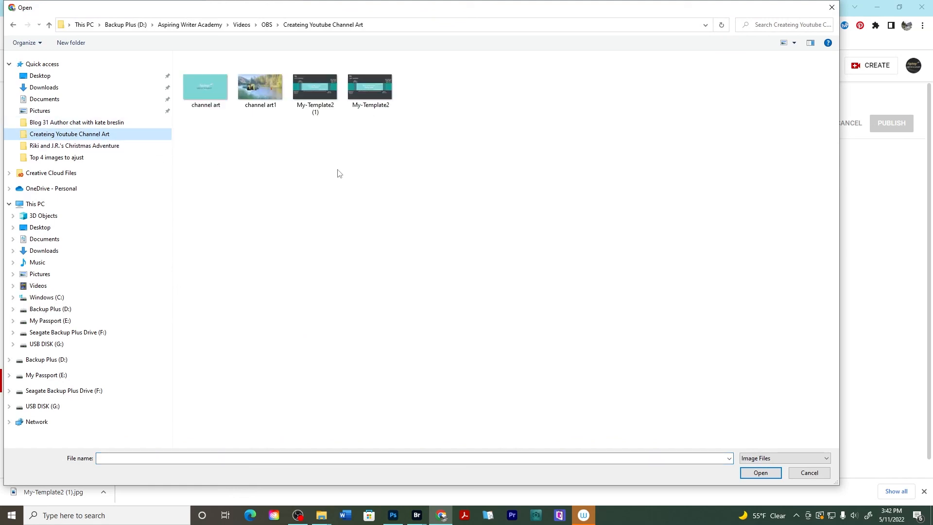